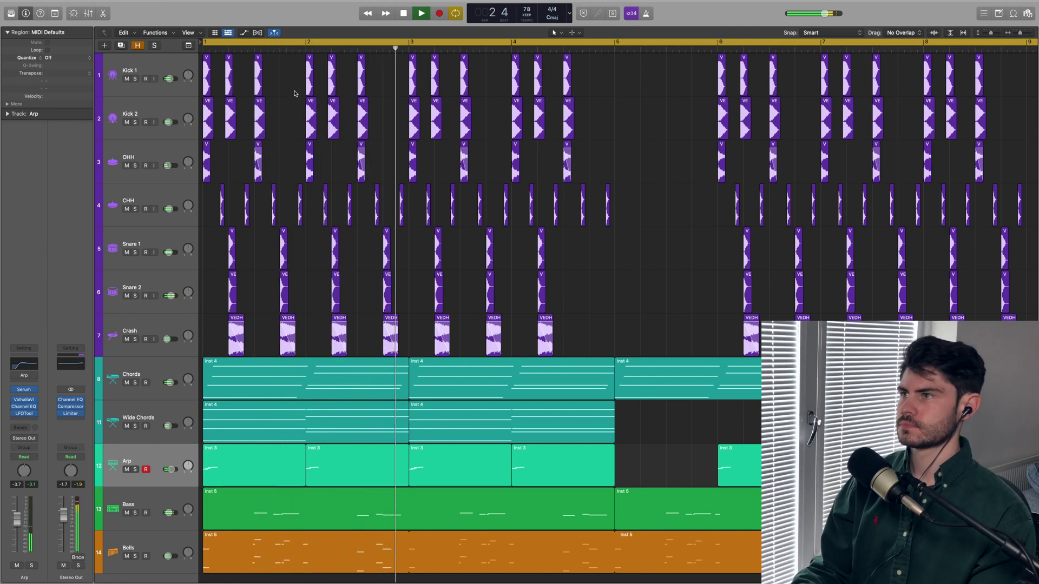
# Solo Kick 1 and audition it on its own.
pyautogui.press('space')
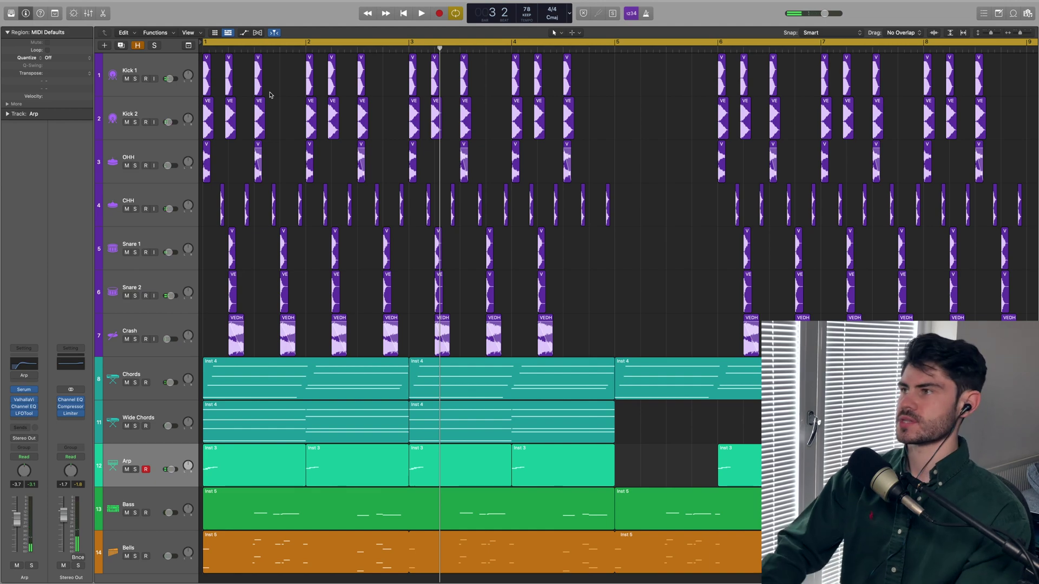
pyautogui.click(146, 86)
pyautogui.click(135, 78)
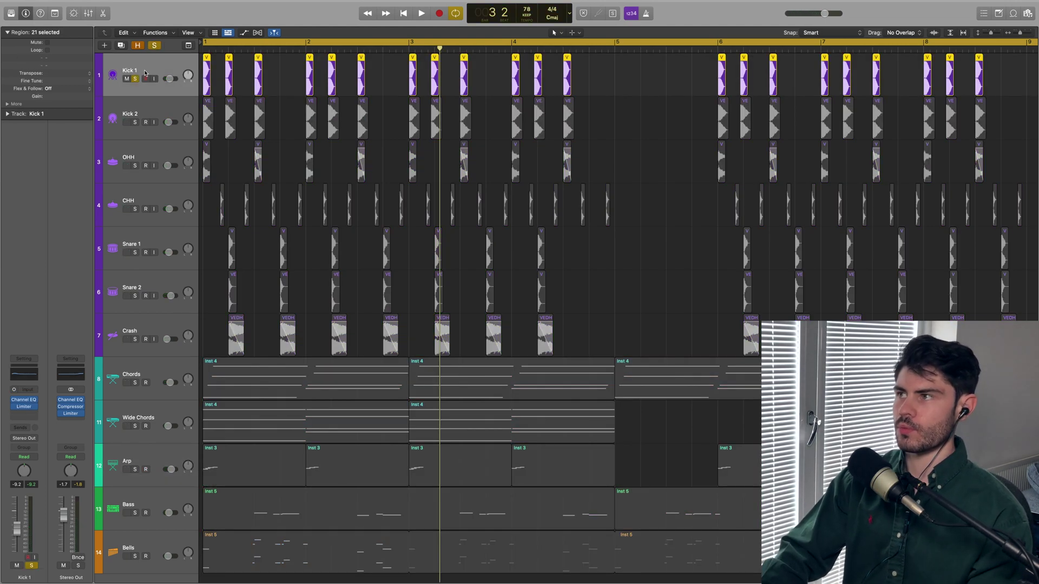
pyautogui.press('space')
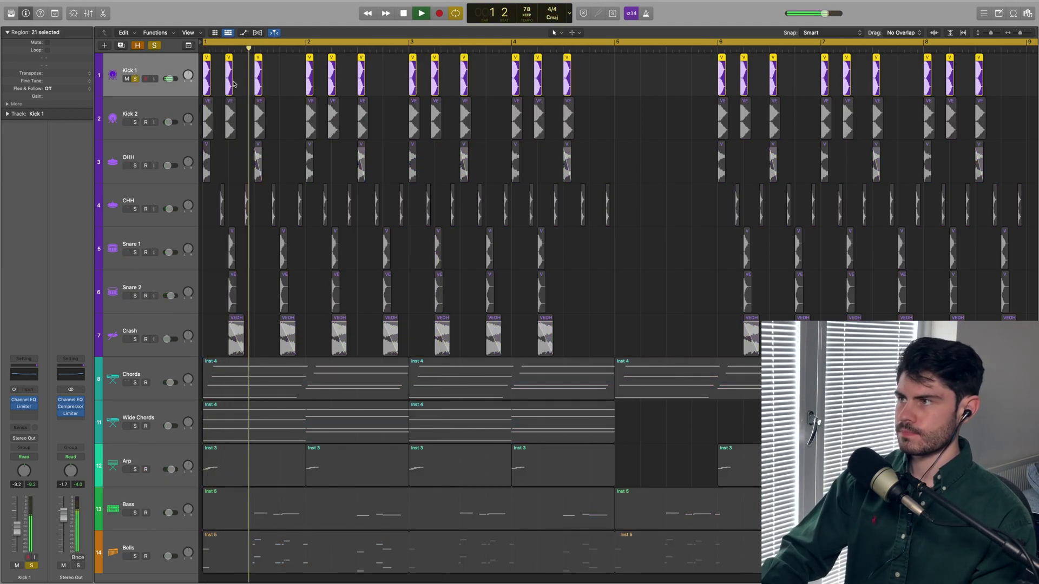
pyautogui.press('space')
pyautogui.scroll(10, 342, 137)
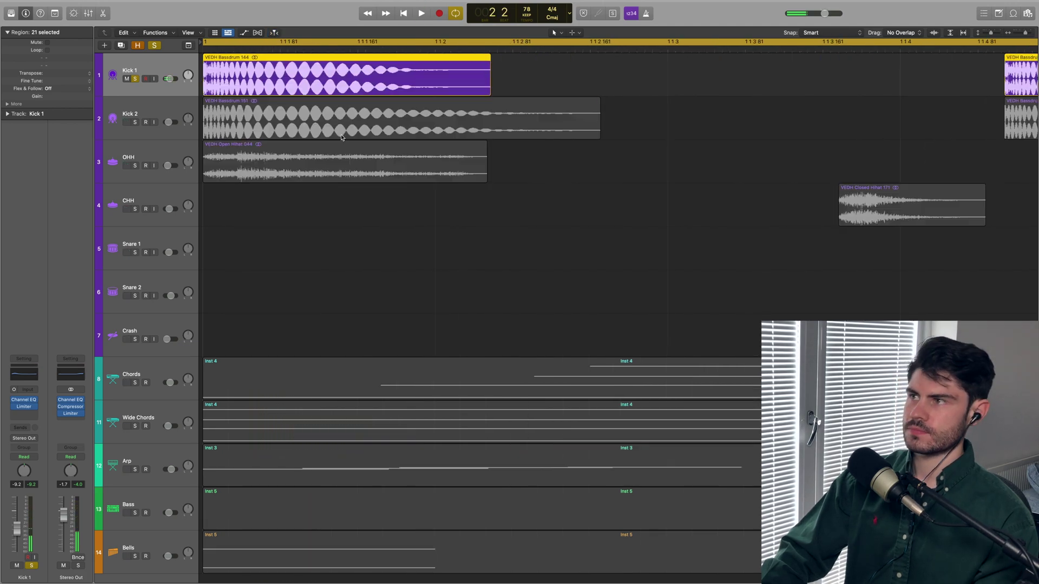
pyautogui.scroll(-10, 342, 137)
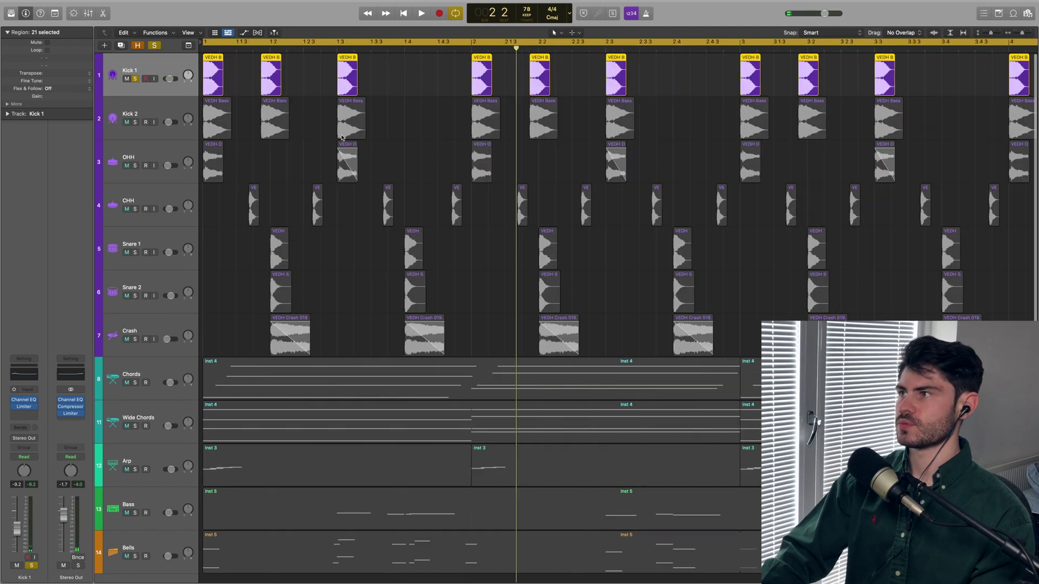
pyautogui.scroll(-10, 342, 137)
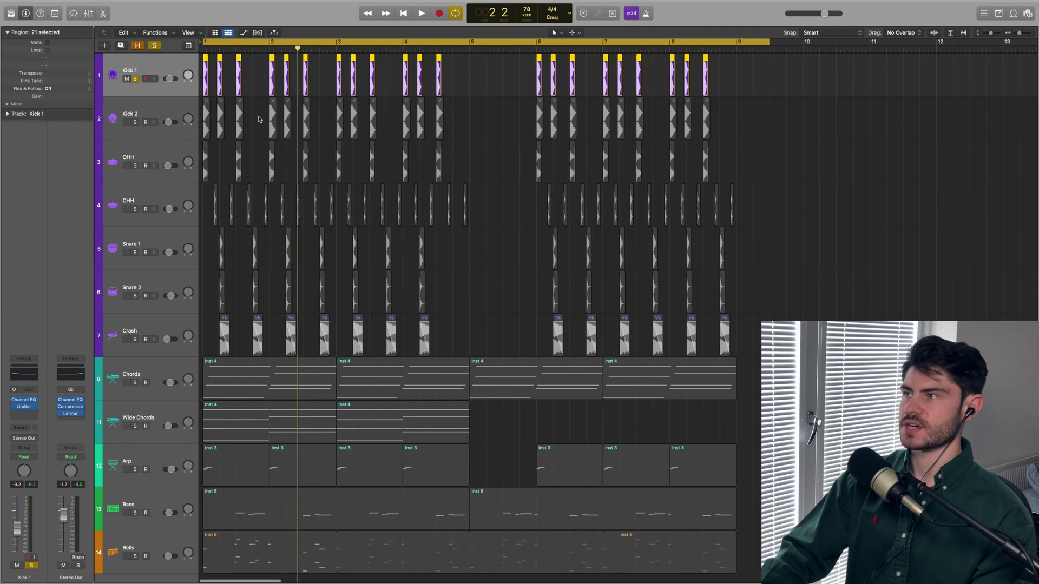
pyautogui.scroll(8, 259, 119)
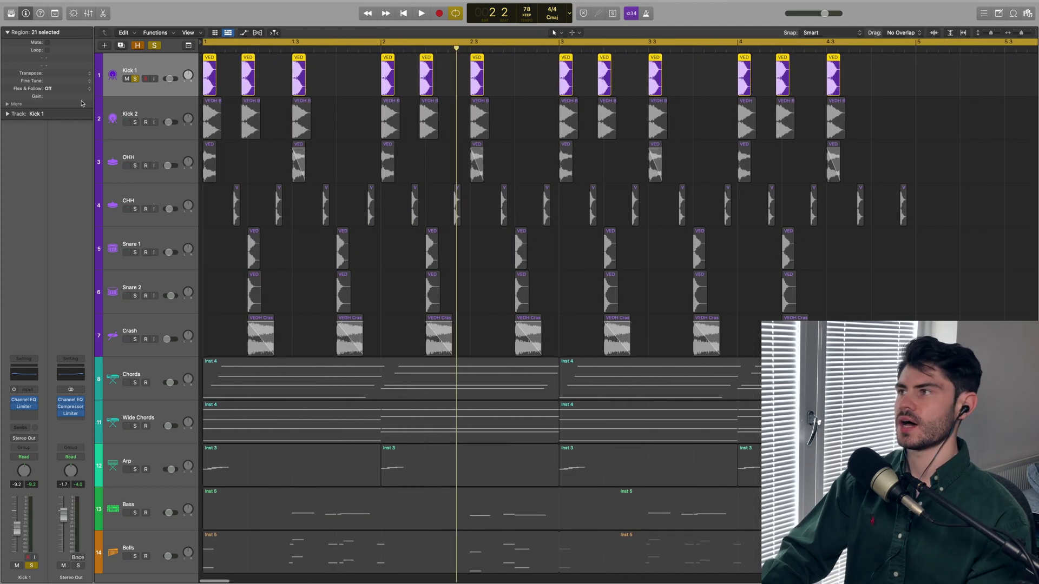
# Review Kick 1's Channel EQ (+3.1 dB at 46.4 Hz) and Limiter, then select Kick 2.
pyautogui.click(24, 400)
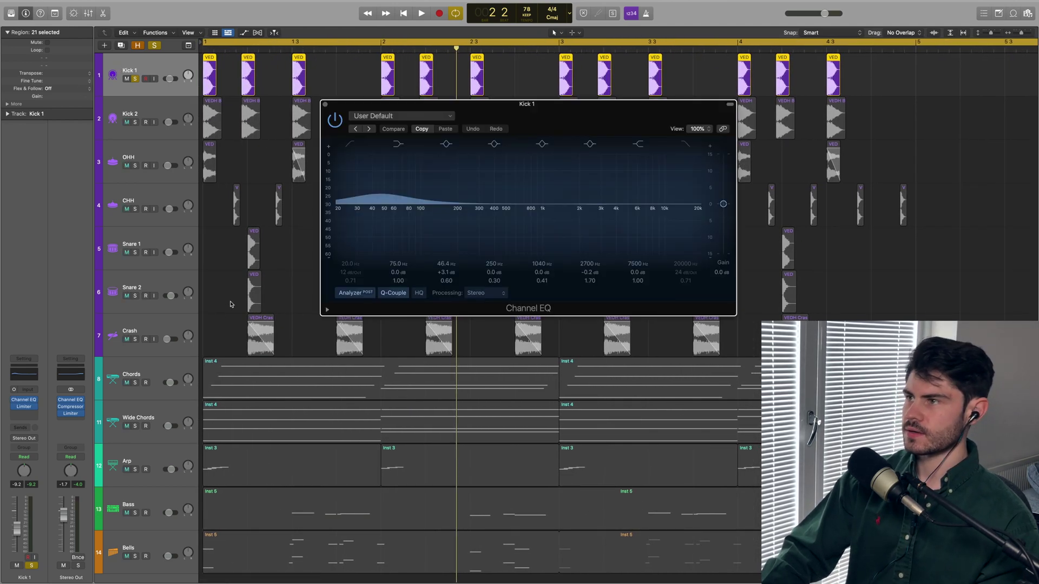
pyautogui.moveTo(422, 107); pyautogui.dragTo(401, 142)
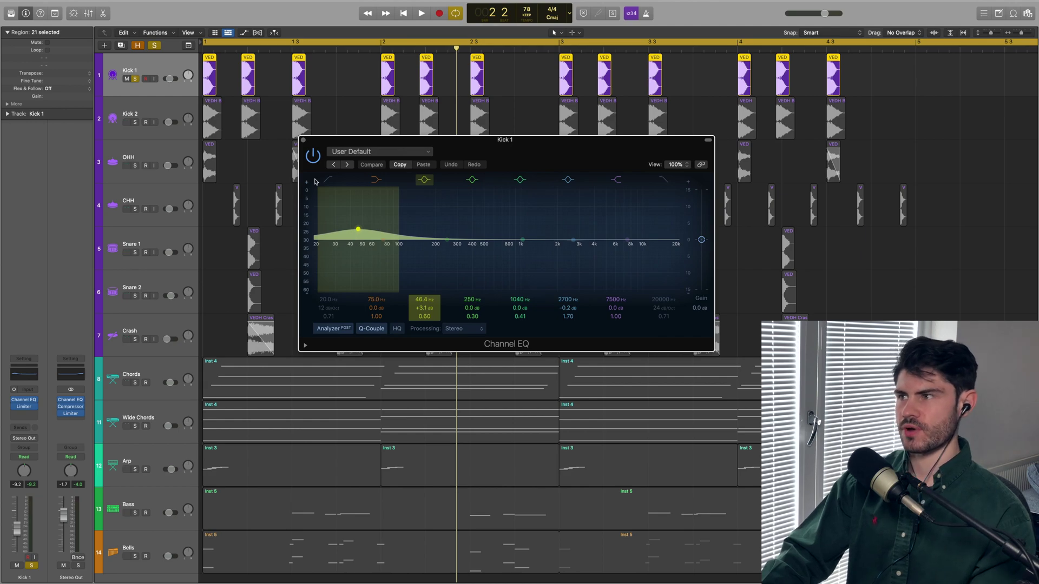
pyautogui.click(303, 142)
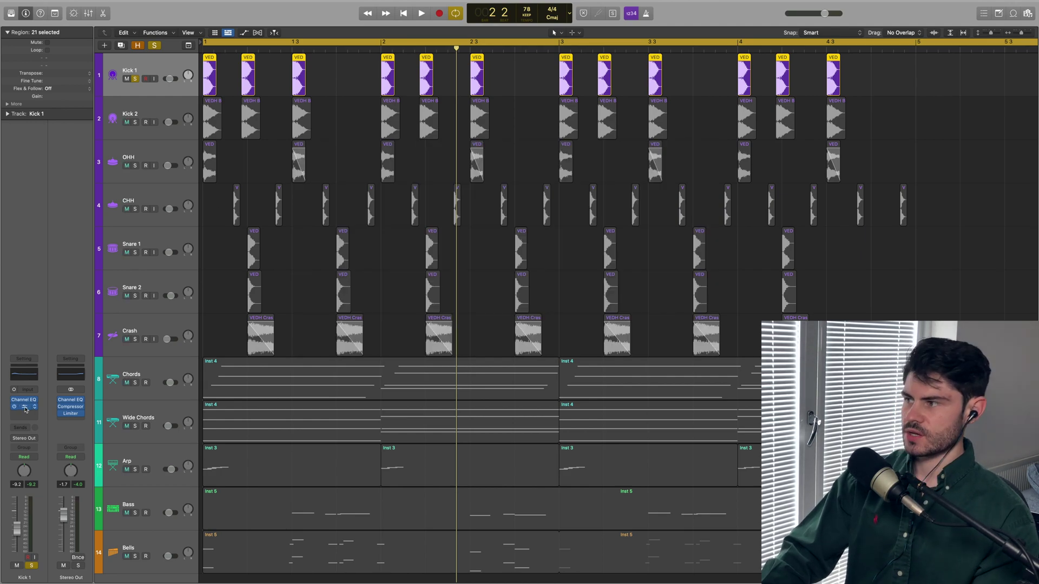
pyautogui.click(23, 406)
pyautogui.press('space')
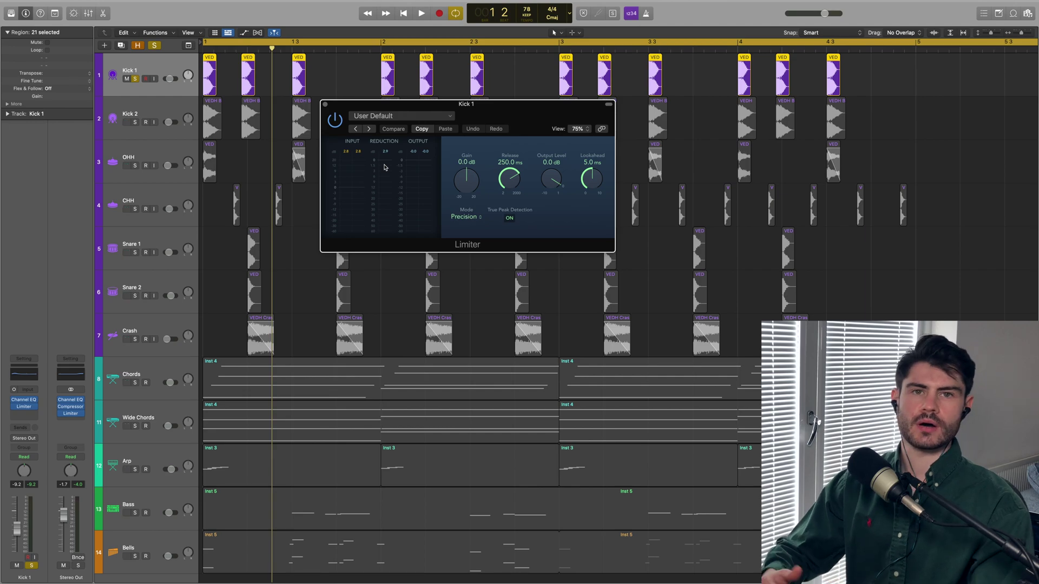
pyautogui.click(128, 135)
# Solo Kick 2 alone, unsoloing Kick 1, and audition it.
pyautogui.click(135, 122)
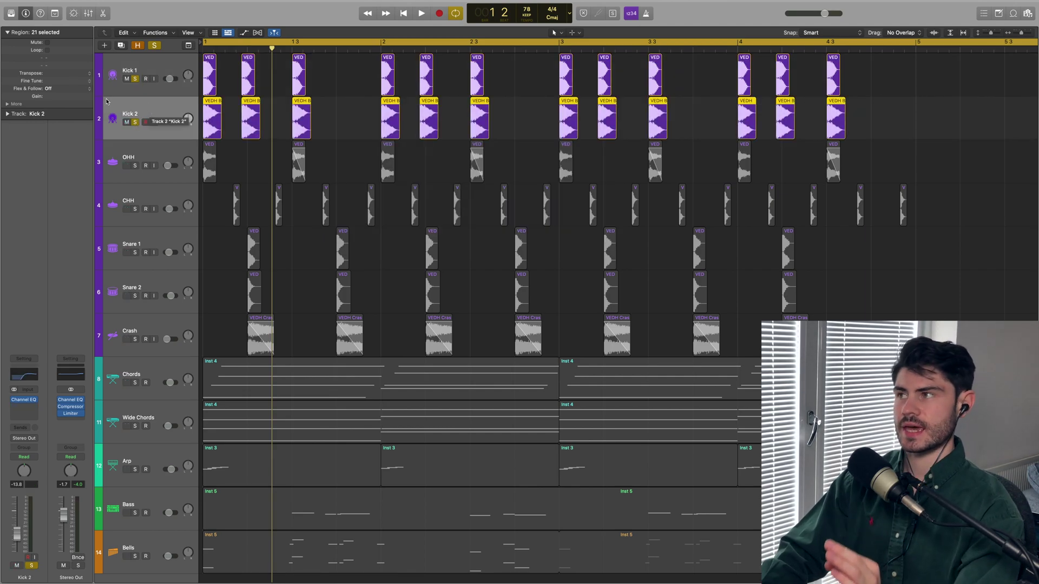
pyautogui.click(135, 79)
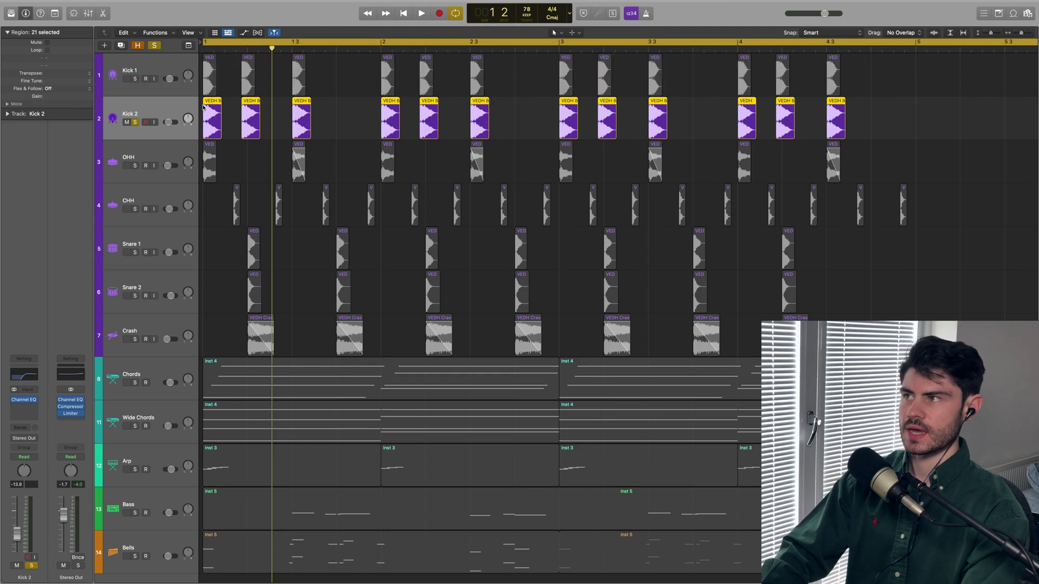
pyautogui.press('space')
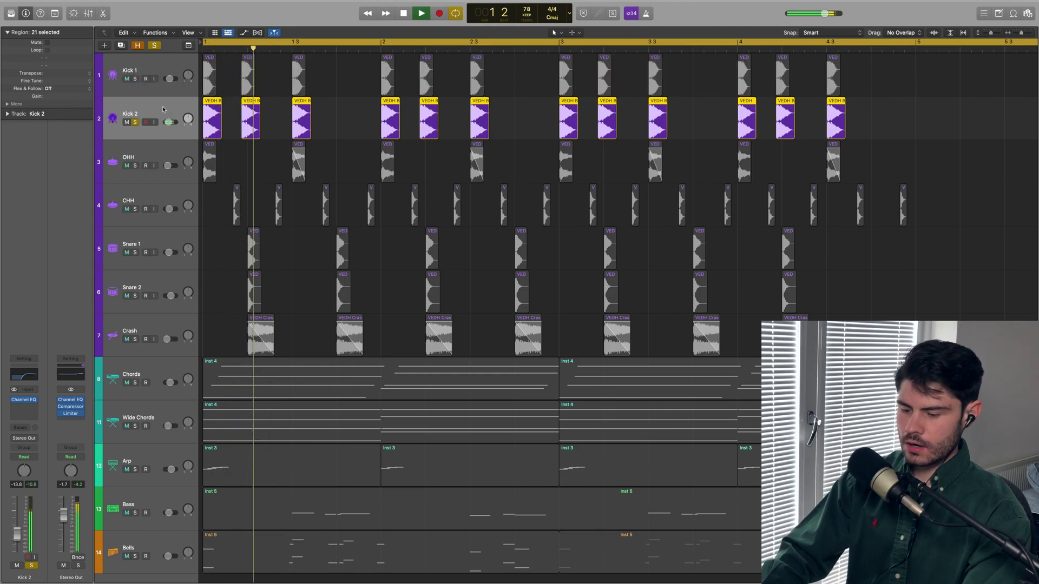
pyautogui.press('space')
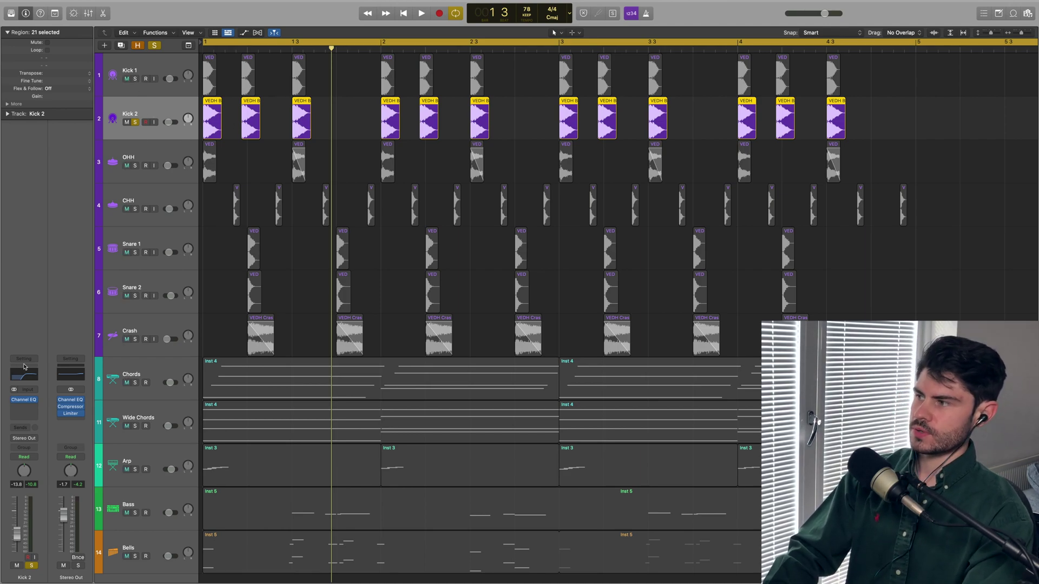
# Compare Kick 2 with its 690 Hz high-pass Channel EQ bypassed and active.
pyautogui.click(24, 401)
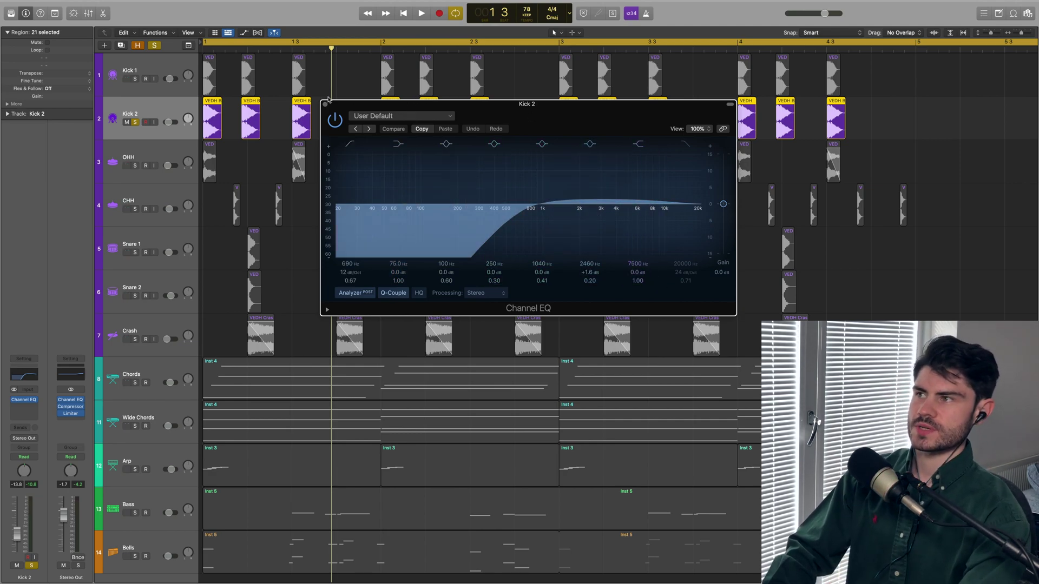
pyautogui.click(334, 120)
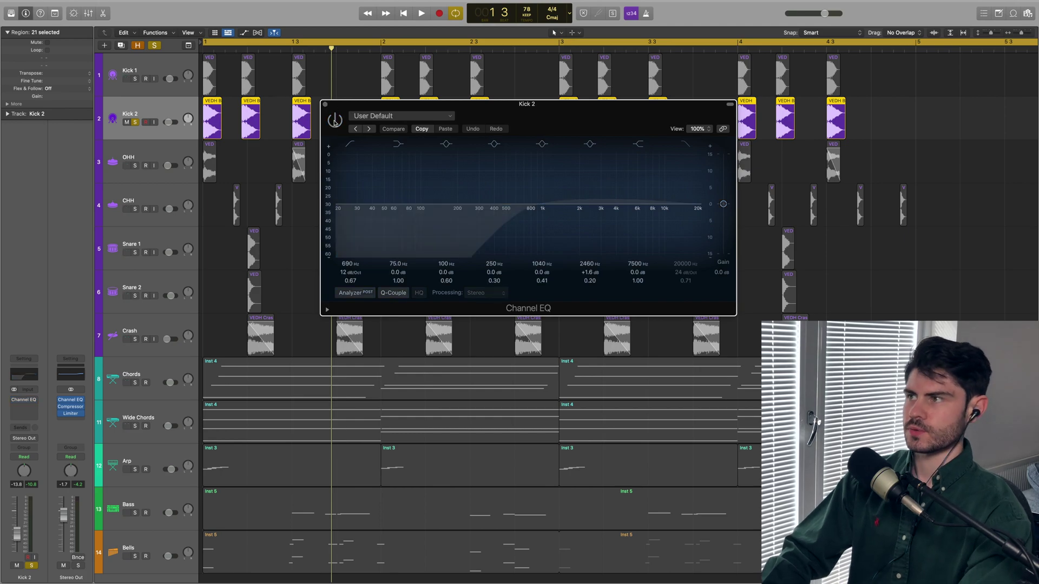
pyautogui.press('space')
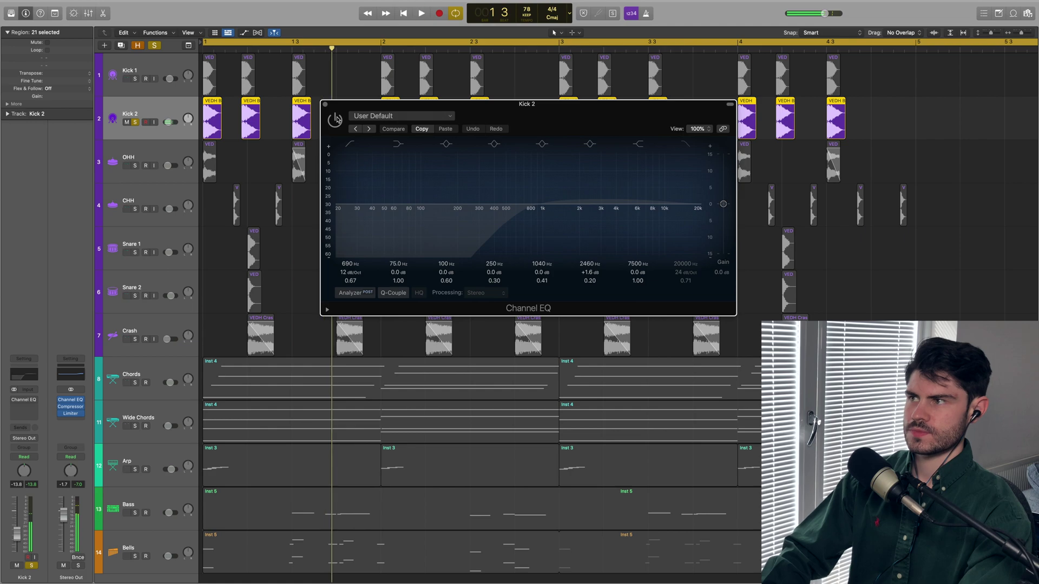
pyautogui.press('space')
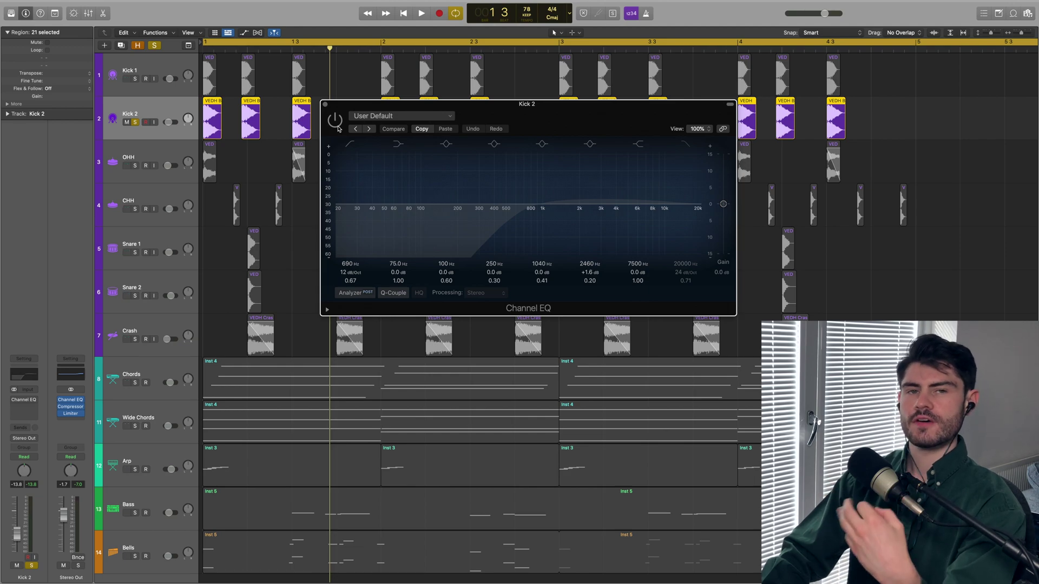
pyautogui.press('space')
# Play both kicks soloed together, close the EQ window, then clear all solos.
pyautogui.click(128, 81)
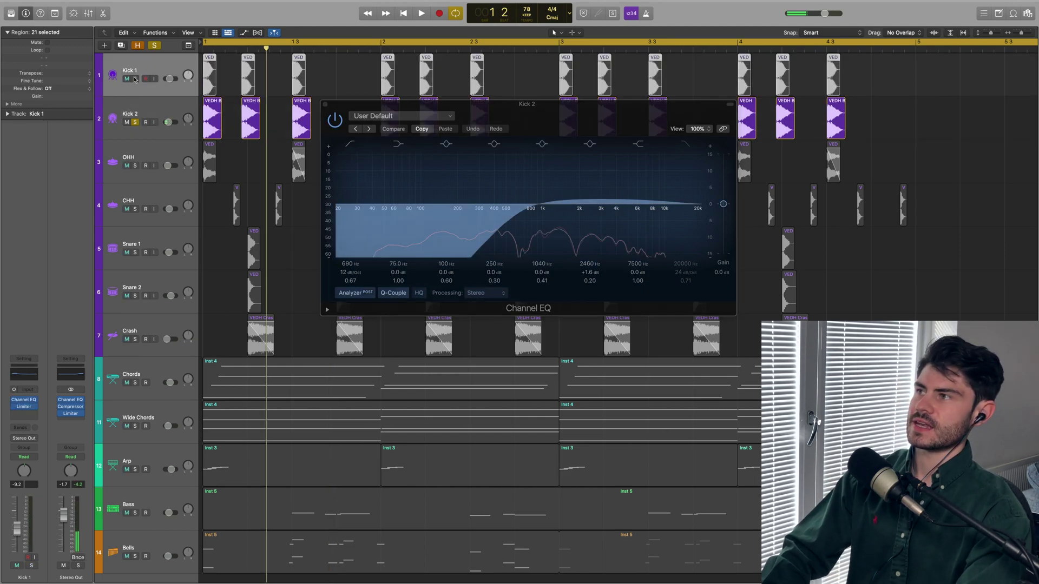
pyautogui.click(135, 79)
pyautogui.press('super+w')
pyautogui.press('space')
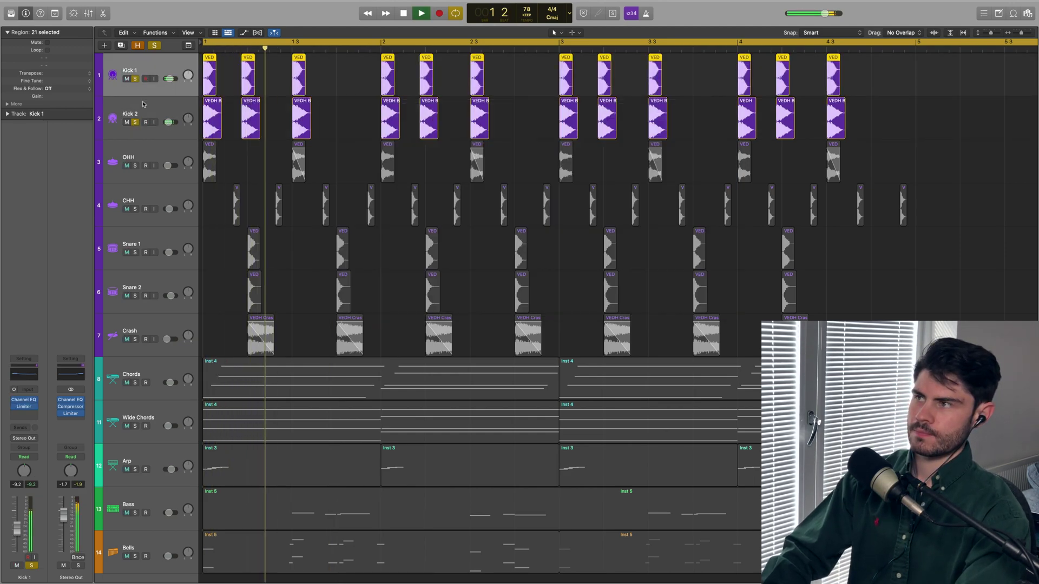
pyautogui.press('s')
pyautogui.press('space')
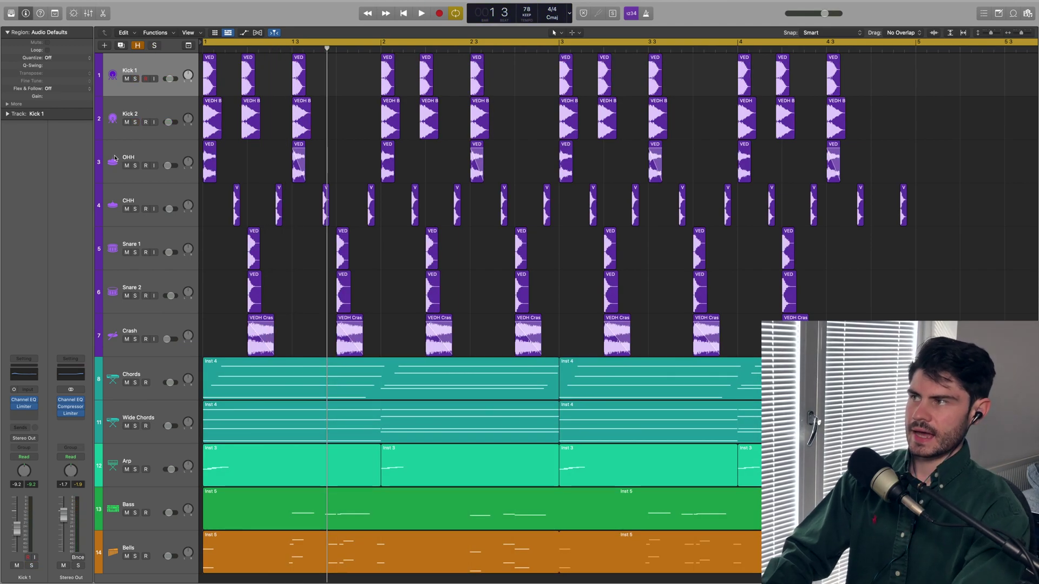
# Solo the OHH open hi-hat track and audition it alone.
pyautogui.click(114, 158)
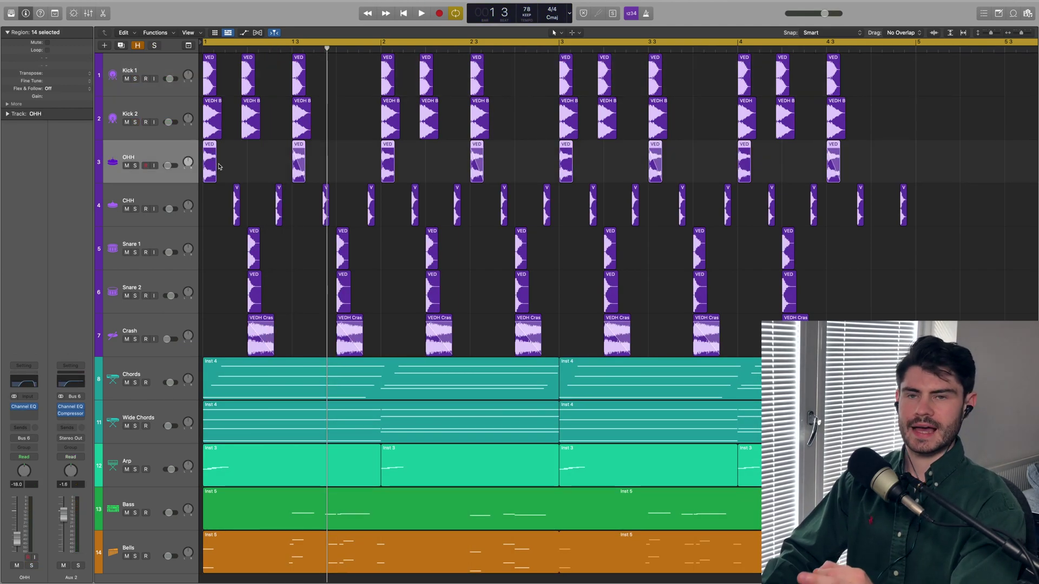
pyautogui.click(135, 166)
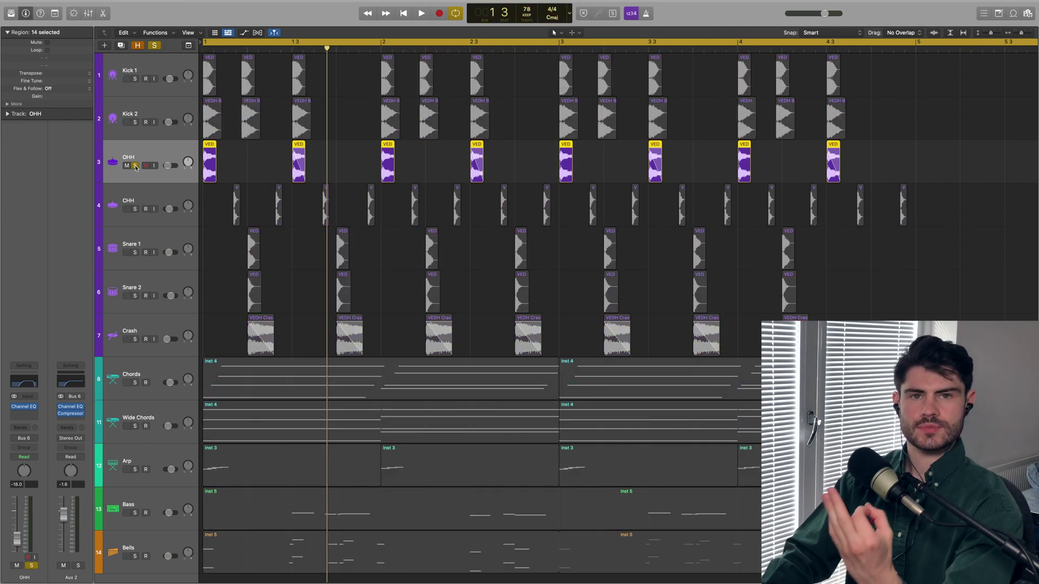
pyautogui.press('space')
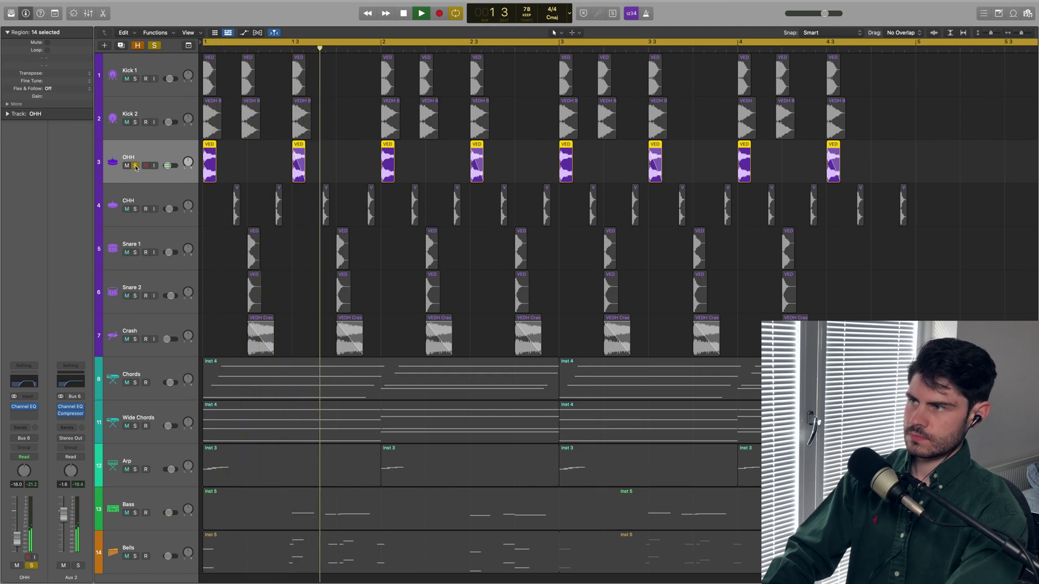
pyautogui.press('space')
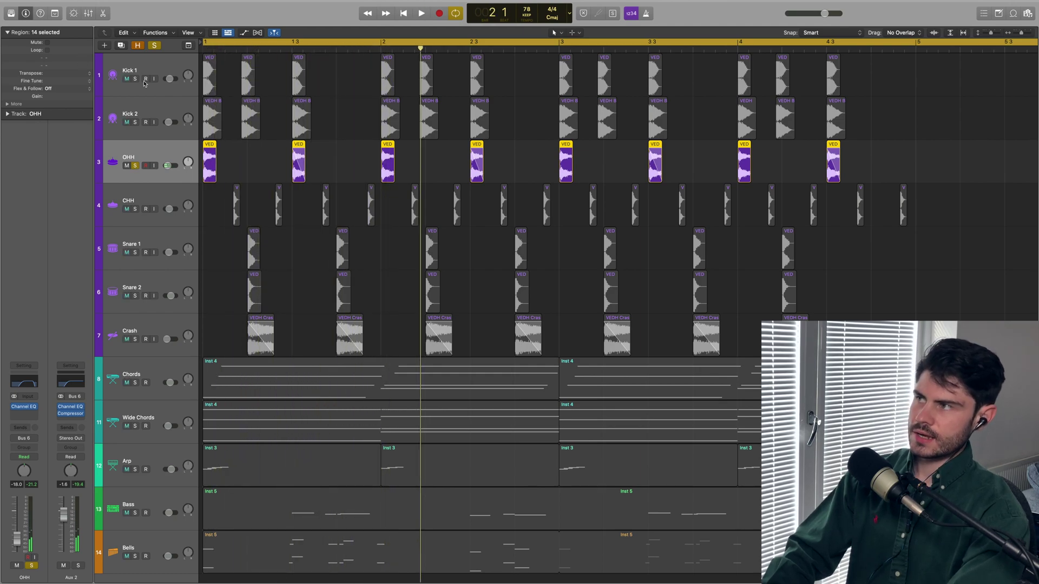
# Add Kick 1 and Kick 2 to the solo and play them with the open hi-hat.
pyautogui.click(136, 79)
pyautogui.click(135, 122)
pyautogui.press('space')
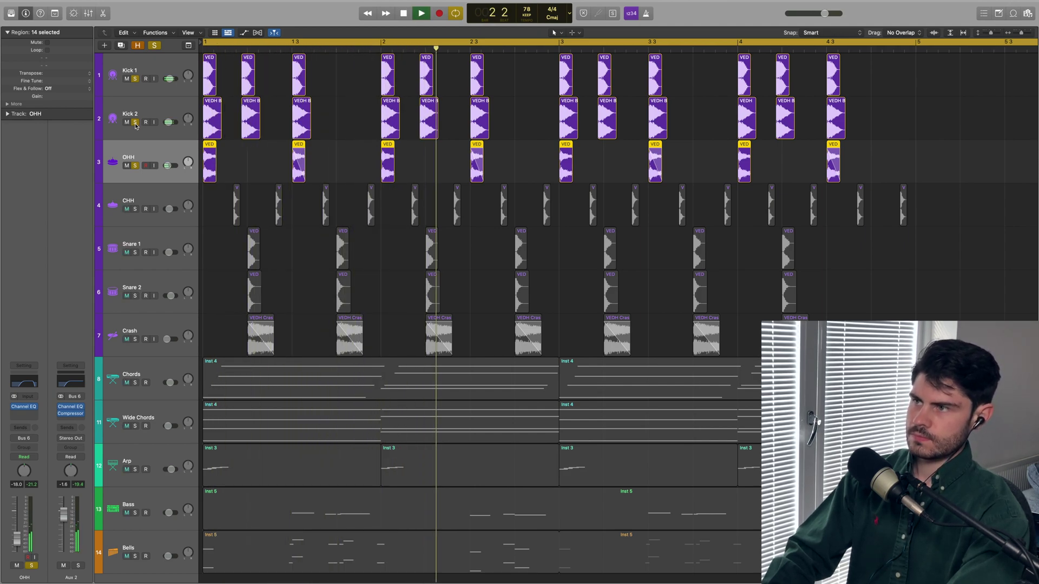
pyautogui.press('space')
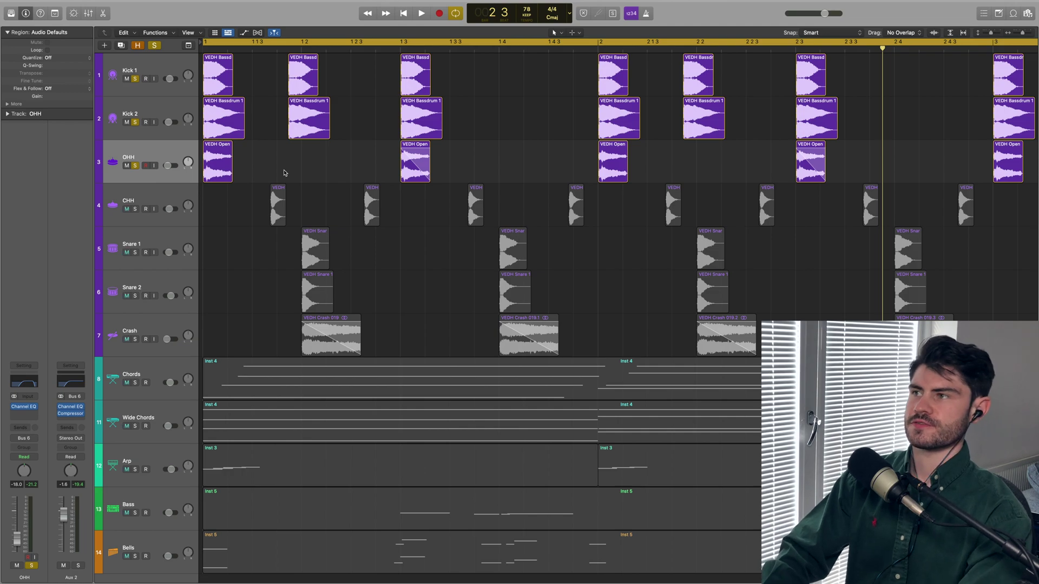
pyautogui.press('space')
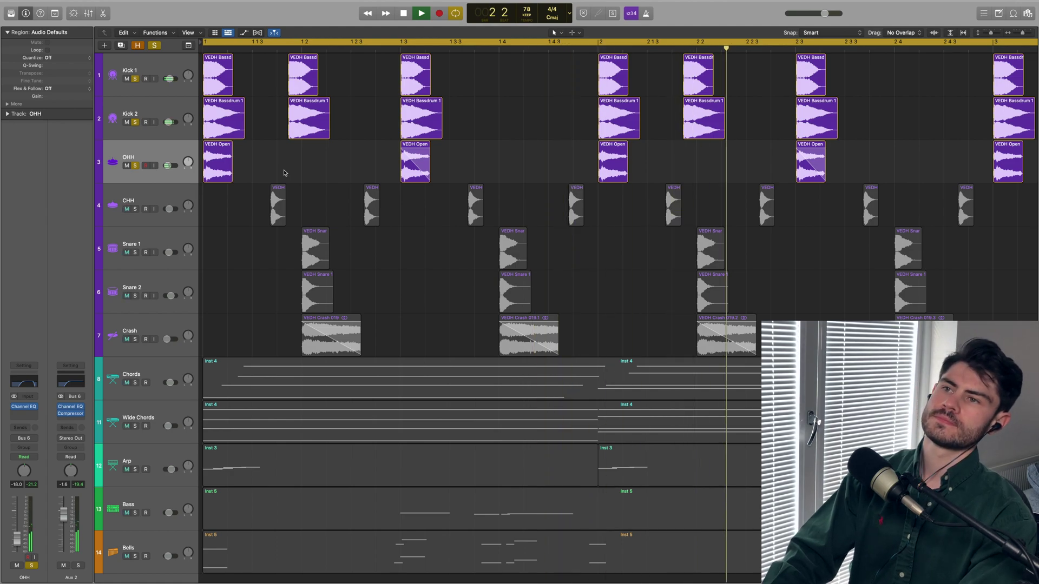
pyautogui.press('super+Left')
# Clear the solos, then solo the CHH closed hi-hat and play it.
pyautogui.keyDown('alt'); pyautogui.click(134, 121); pyautogui.keyUp('alt')
pyautogui.press('space')
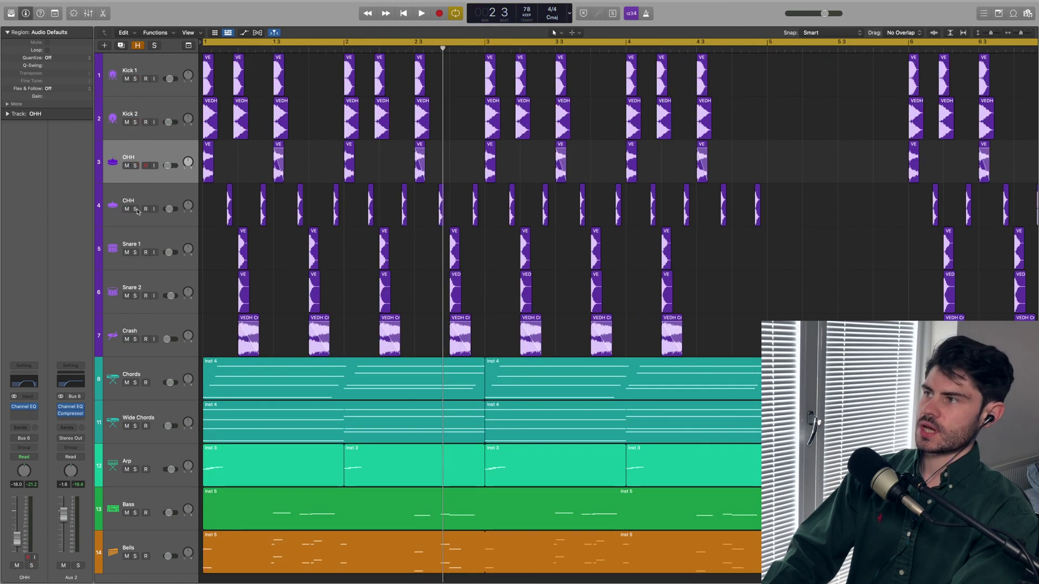
pyautogui.click(136, 213)
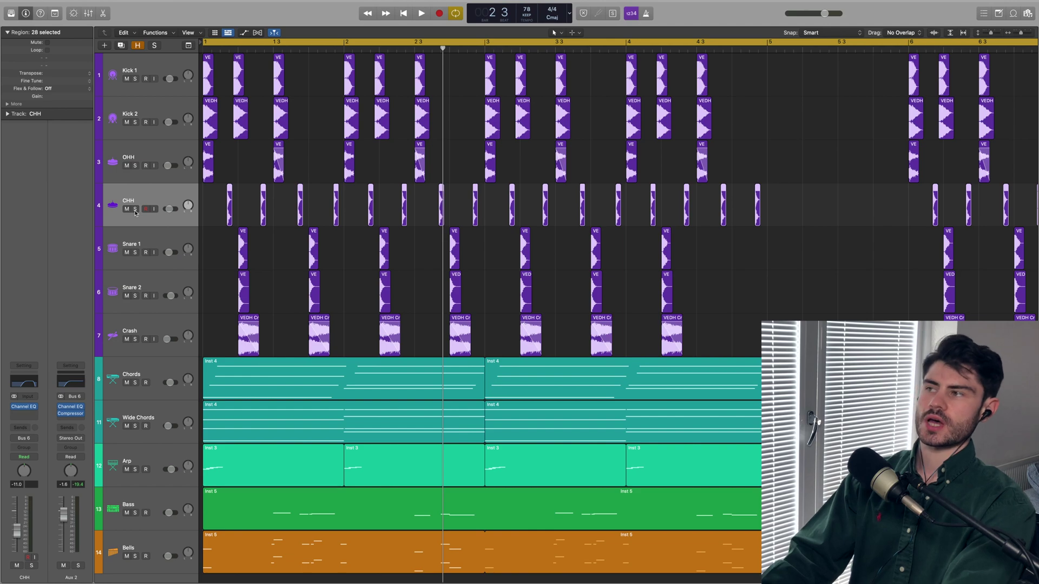
pyautogui.click(135, 210)
pyautogui.press('space')
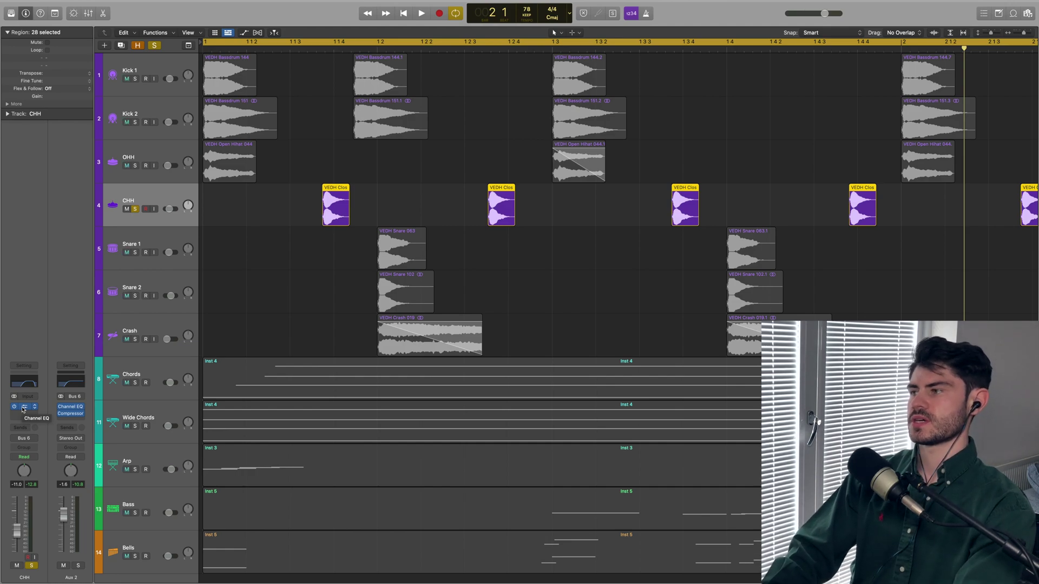
# Compare the CHH's 635–9200 Hz Channel EQ bypassed and active, then close it.
pyautogui.click(22, 407)
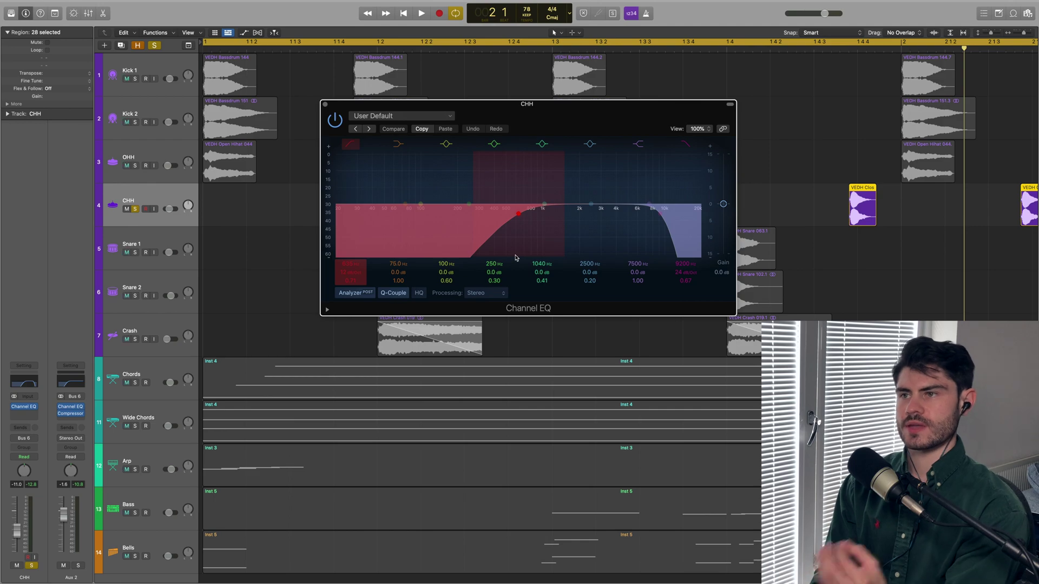
pyautogui.click(334, 120)
pyautogui.press('space')
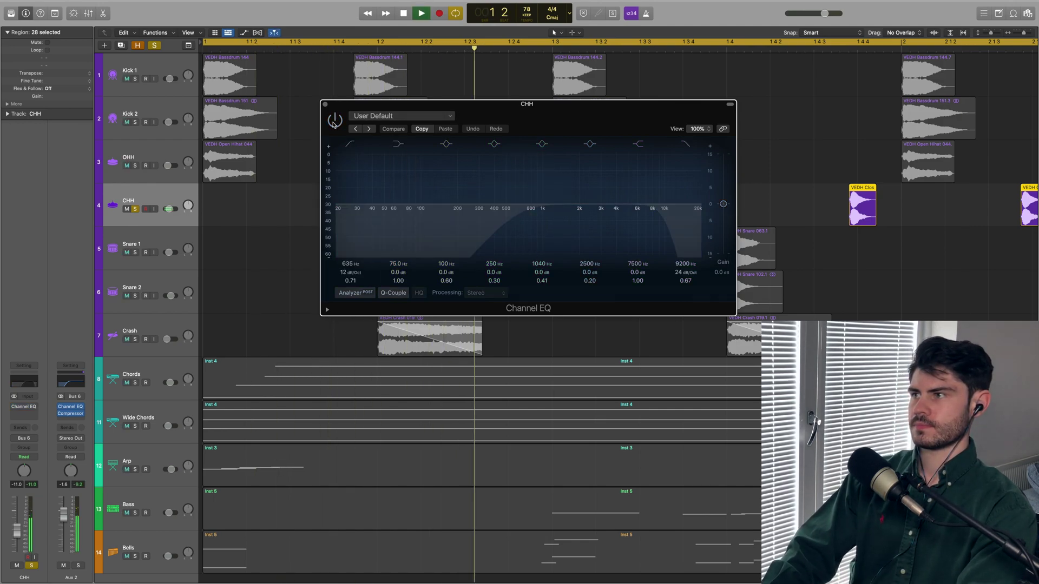
pyautogui.click(334, 120)
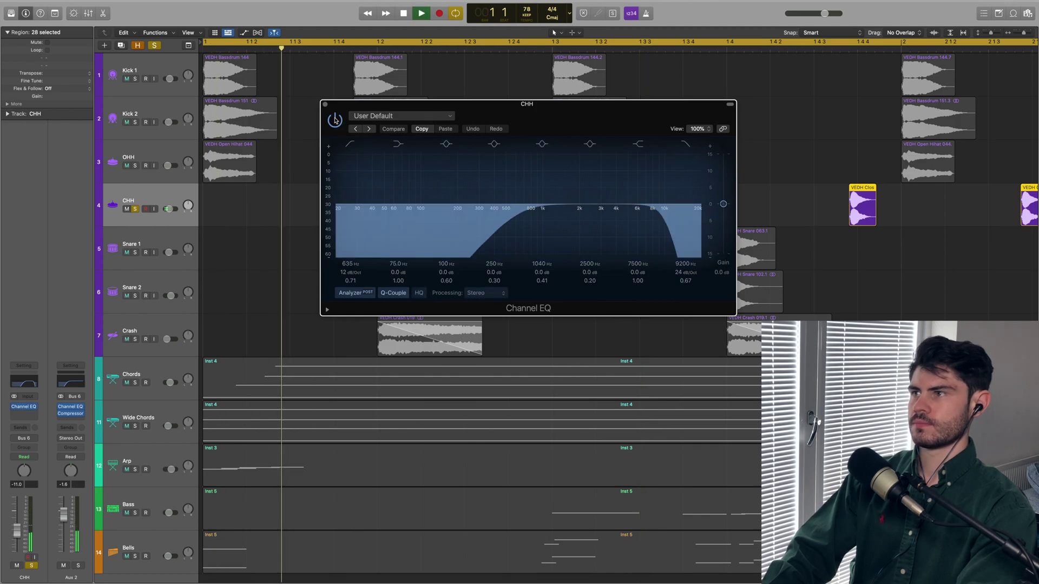
pyautogui.press('space')
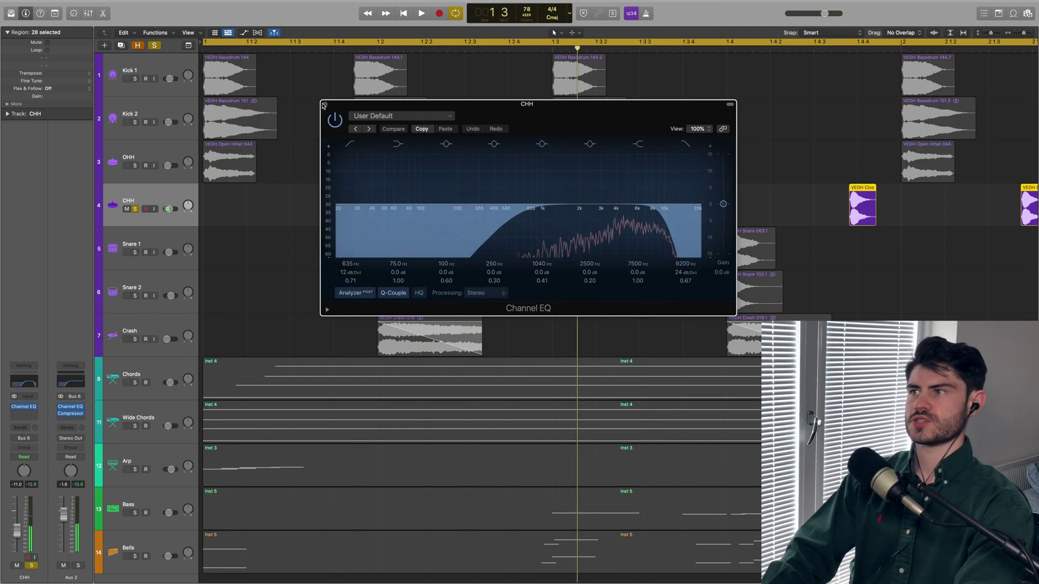
pyautogui.click(324, 105)
# Solo Kick 1, Kick 2, OHH and CHH together and play them.
pyautogui.click(297, 210)
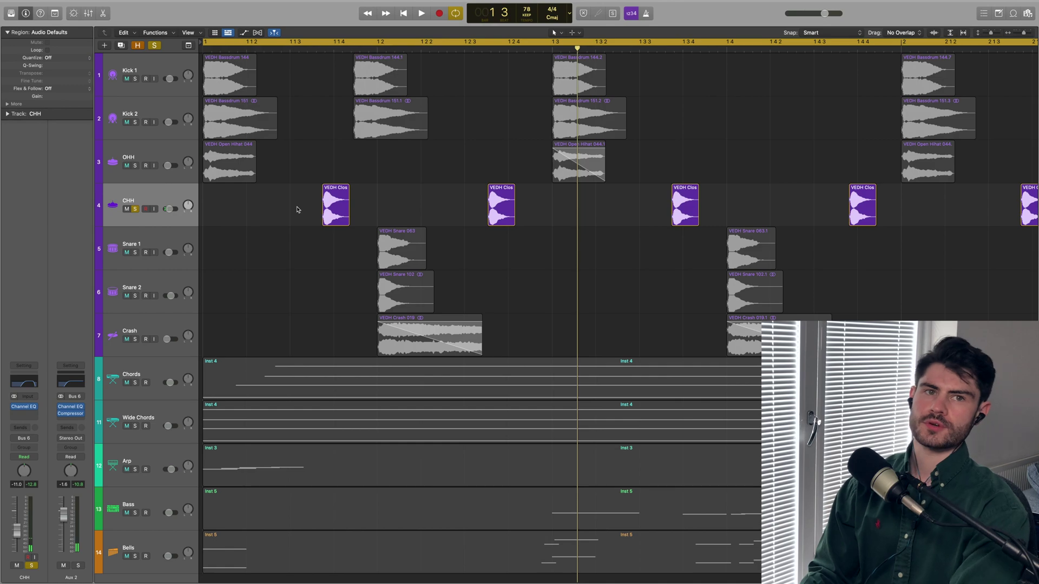
pyautogui.press('super+Left')
pyautogui.click(135, 209)
pyautogui.moveTo(135, 79); pyautogui.dragTo(136, 210)
pyautogui.press('space')
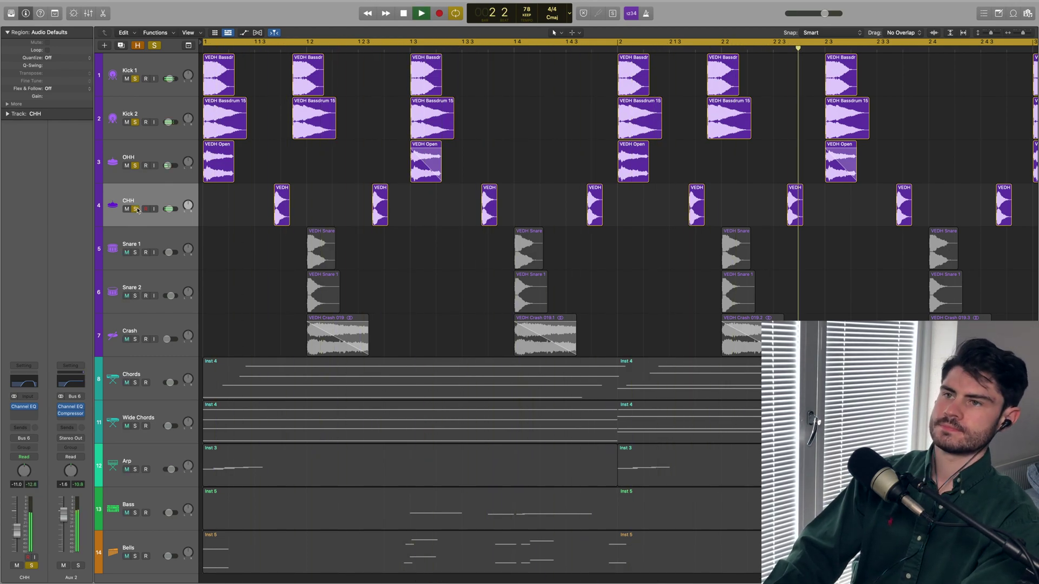
# Add Snare 1, Snare 2 and Crash to the solo and play the full kit.
pyautogui.press('space')
pyautogui.scroll(-5, 273, 271)
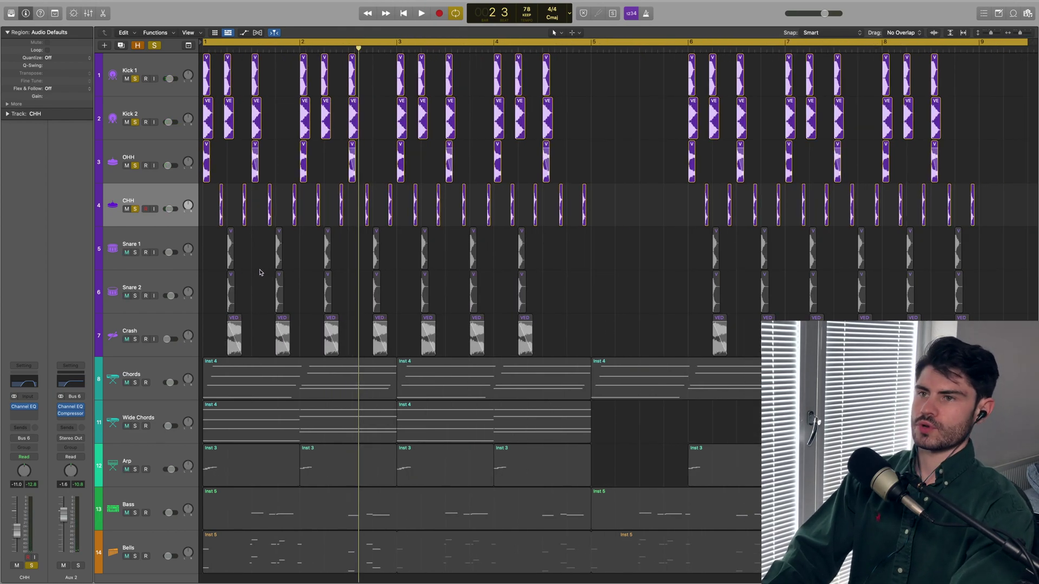
pyautogui.scroll(10, 260, 273)
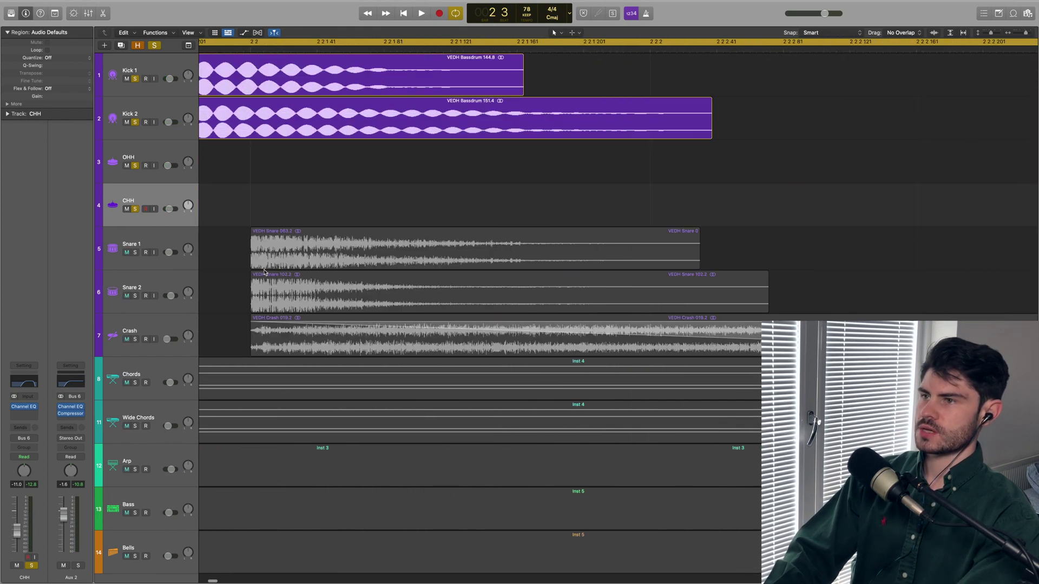
pyautogui.scroll(-1, 264, 273)
pyautogui.scroll(-5, 420, 273)
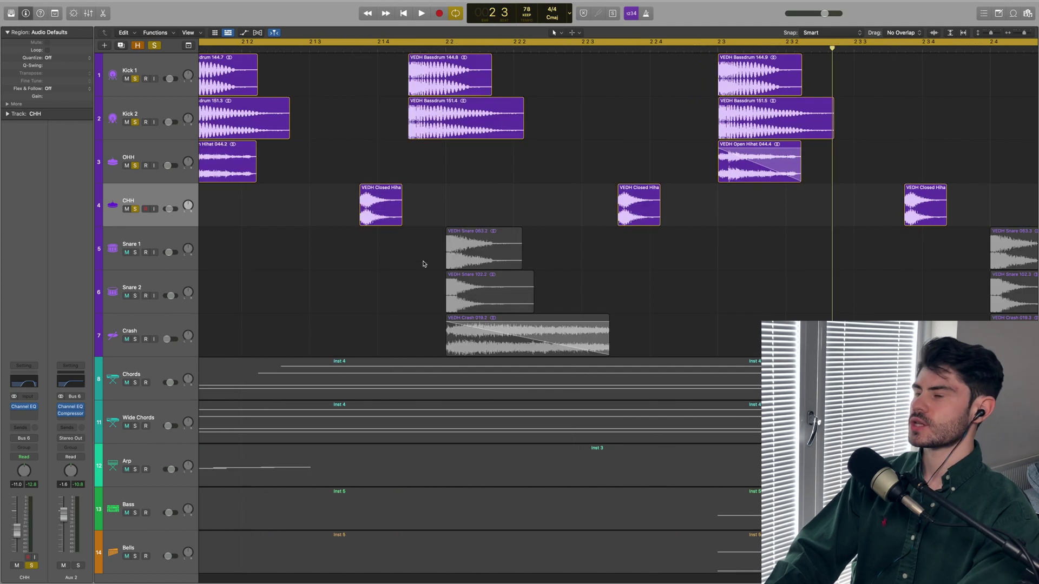
pyautogui.hscroll(-5, 423, 264)
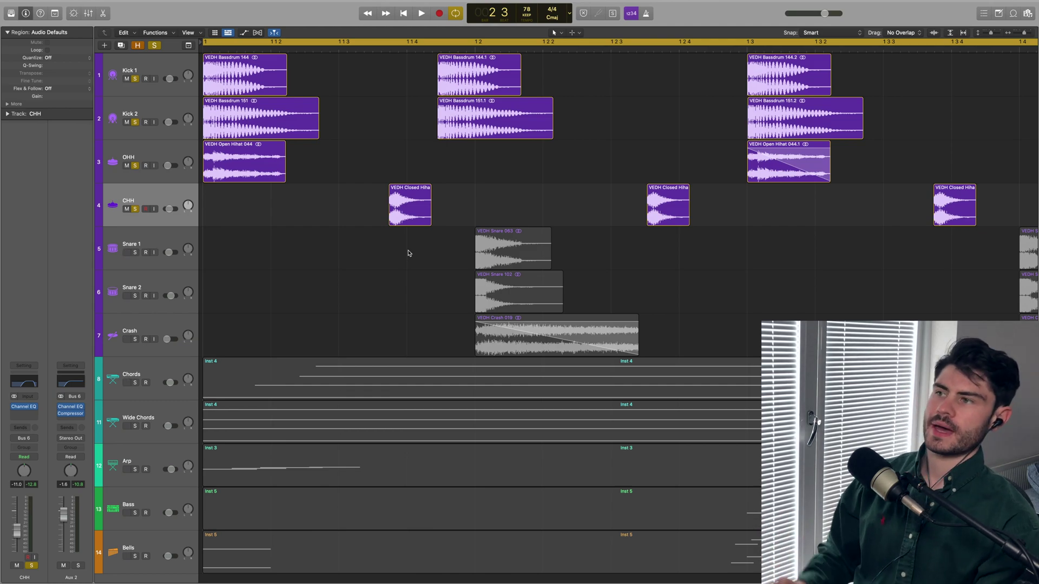
pyautogui.moveTo(135, 252); pyautogui.dragTo(144, 335)
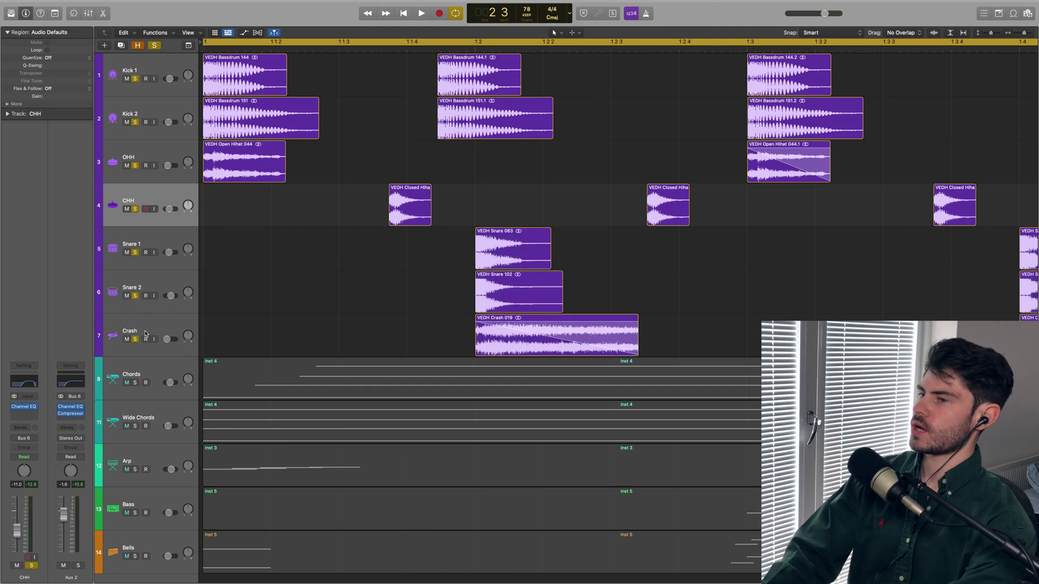
pyautogui.press('space')
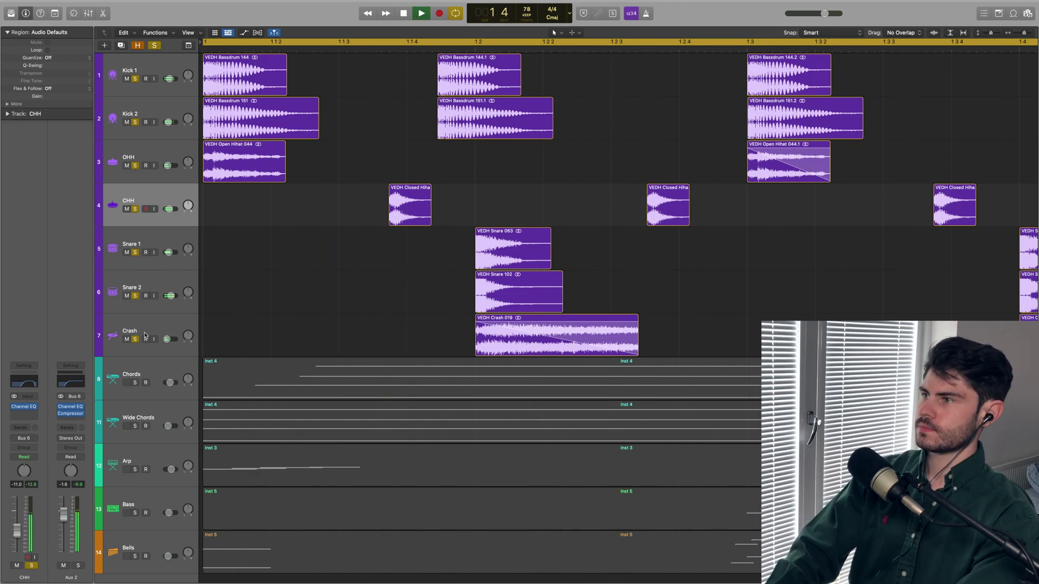
pyautogui.press('space')
# Select the four bar-1 closed hi-hat regions and drag them earlier.
pyautogui.scroll(-5, 445, 435)
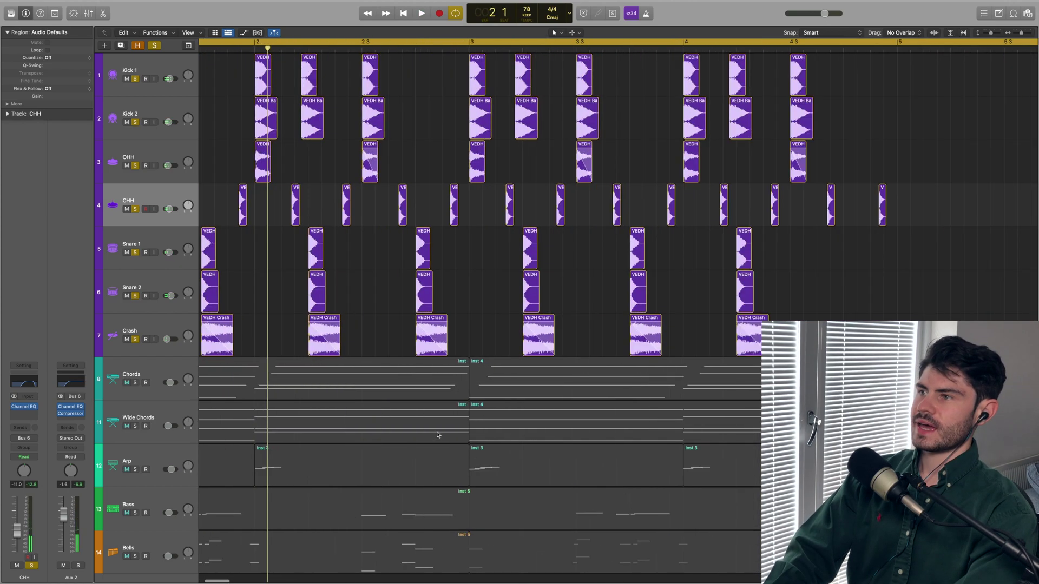
pyautogui.scroll(10, 339, 347)
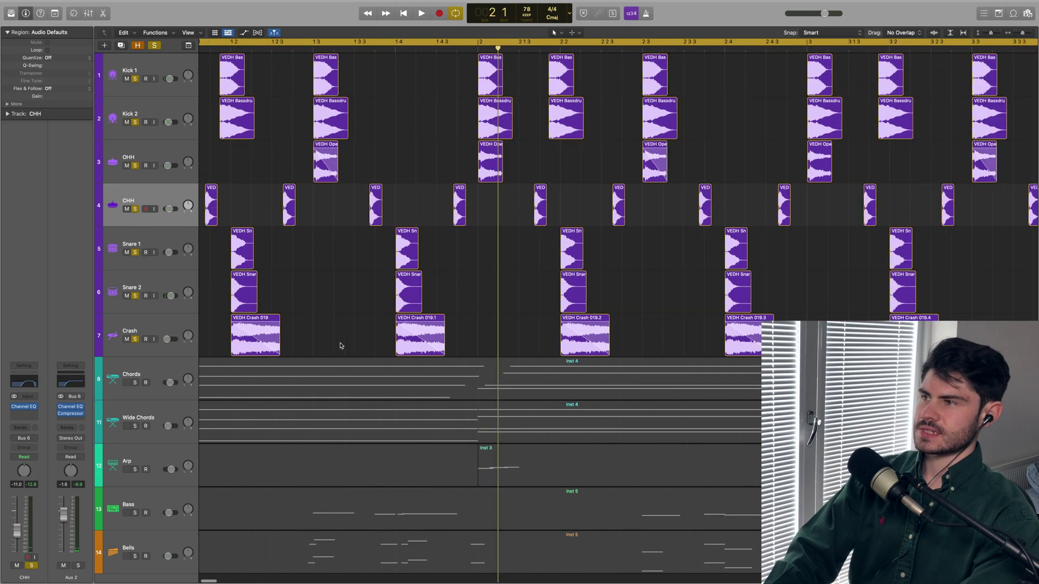
pyautogui.scroll(-5, 340, 345)
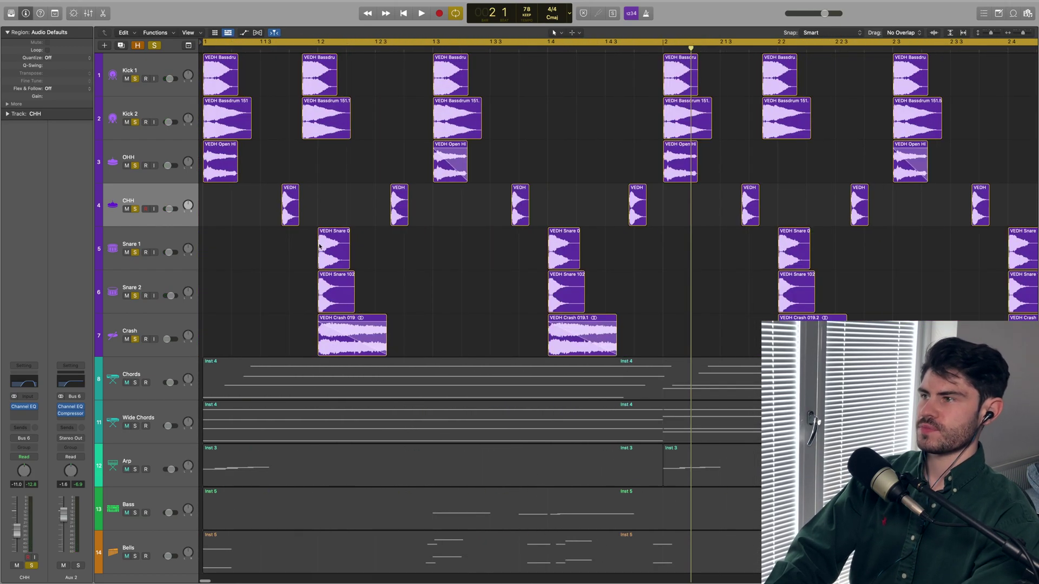
pyautogui.moveTo(246, 210); pyautogui.dragTo(652, 213)
pyautogui.scroll(5, 291, 214)
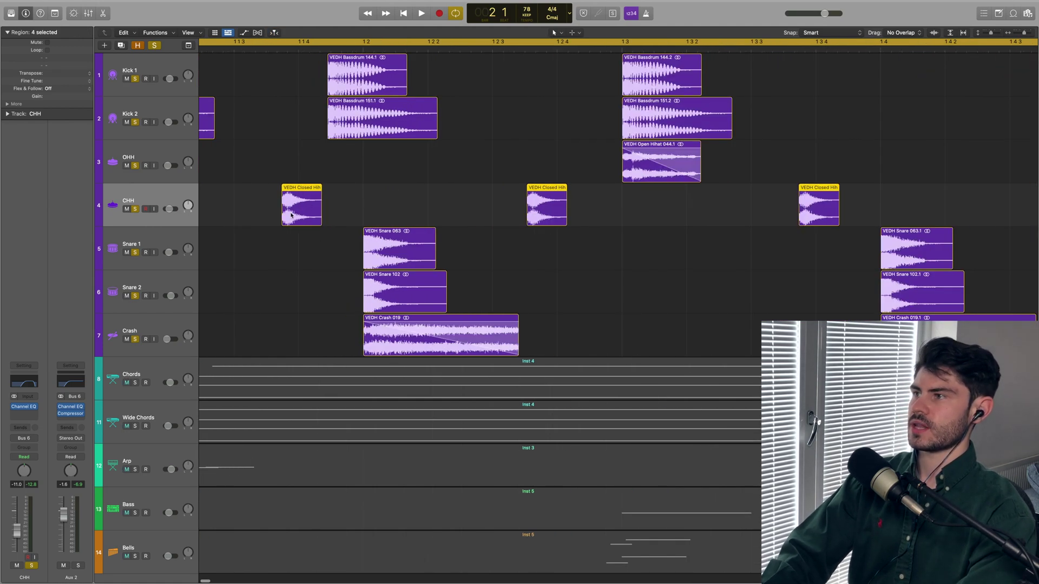
pyautogui.moveTo(291, 215); pyautogui.dragTo(244, 221)
pyautogui.press('space')
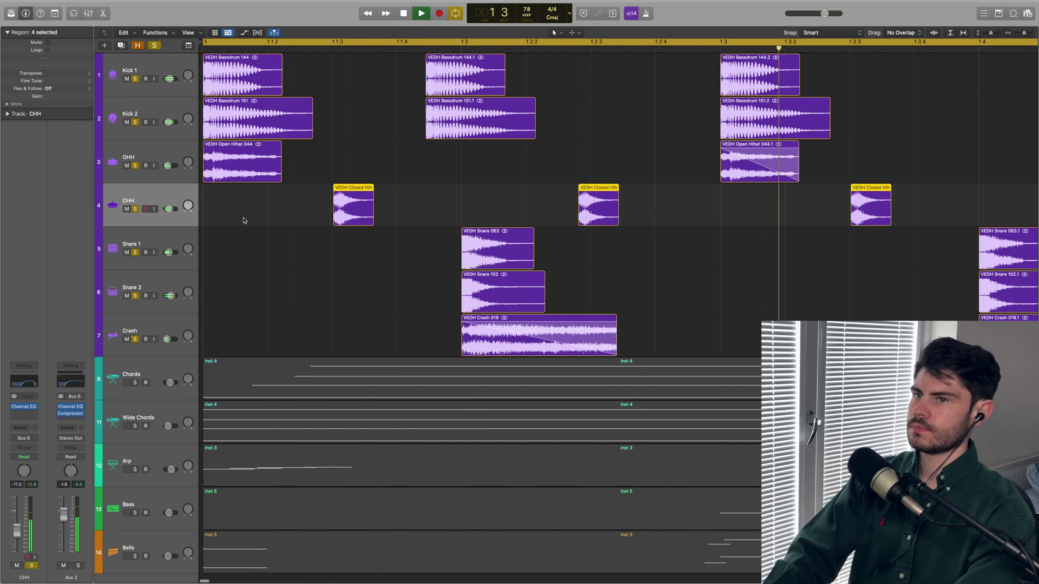
# Audition the shifted hi-hats, nudge them slightly earlier, then undo the nudge.
pyautogui.scroll(-8, 378, 238)
pyautogui.press('space')
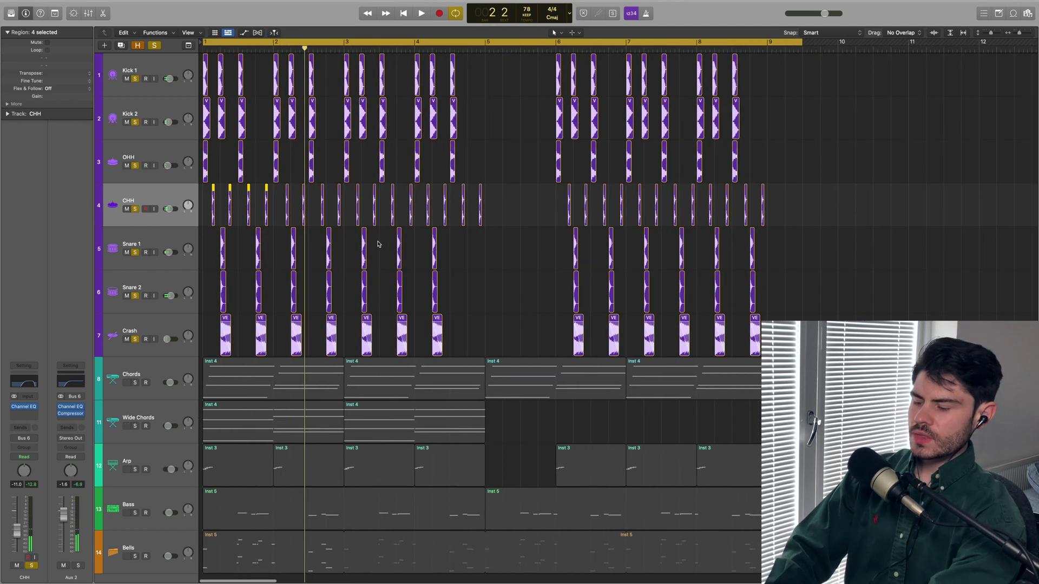
pyautogui.scroll(8, 378, 243)
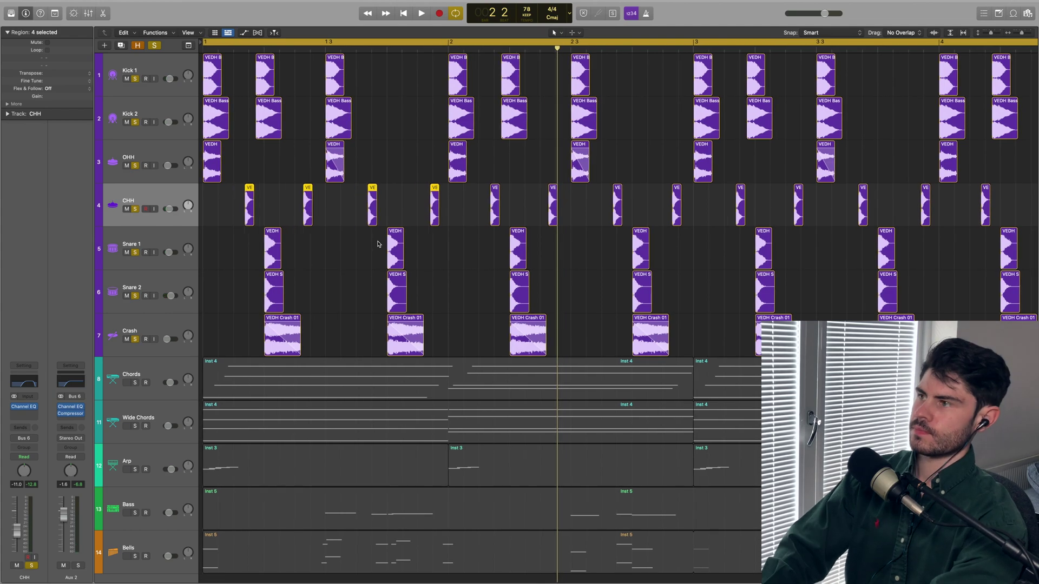
pyautogui.press('space')
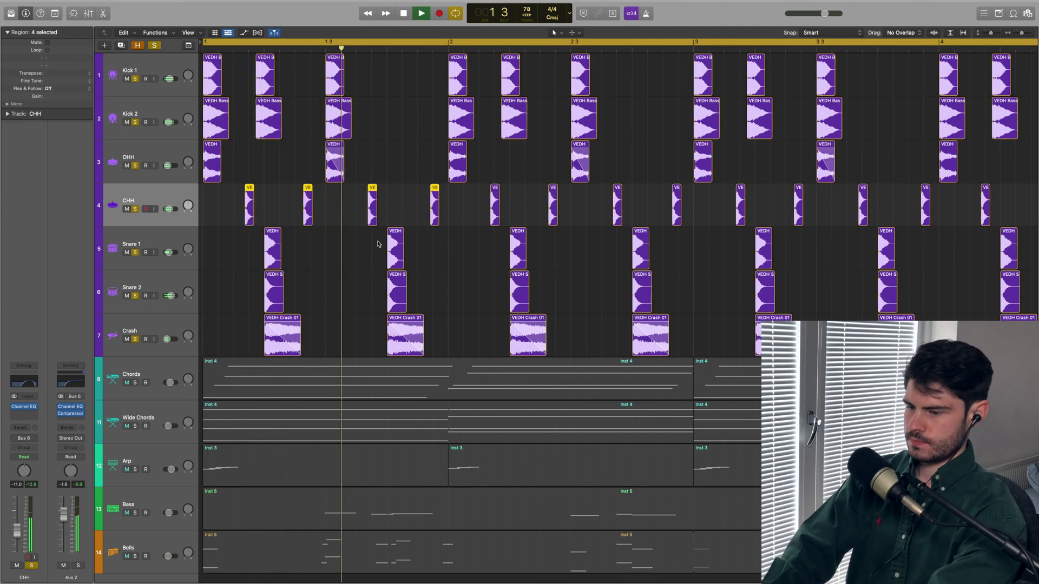
pyautogui.press('space')
pyautogui.hotkey('alt', 'Left')
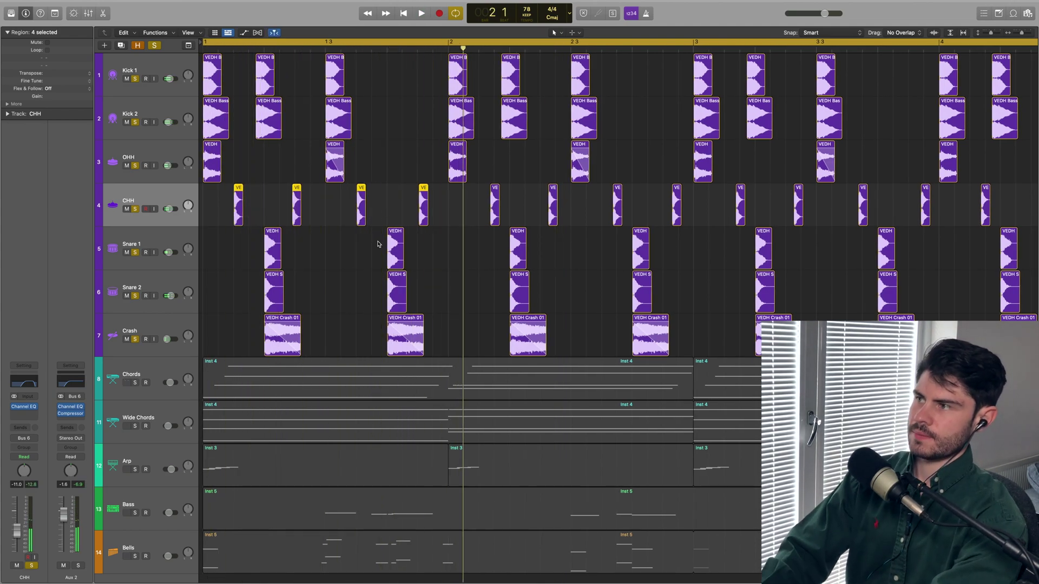
pyautogui.press('space')
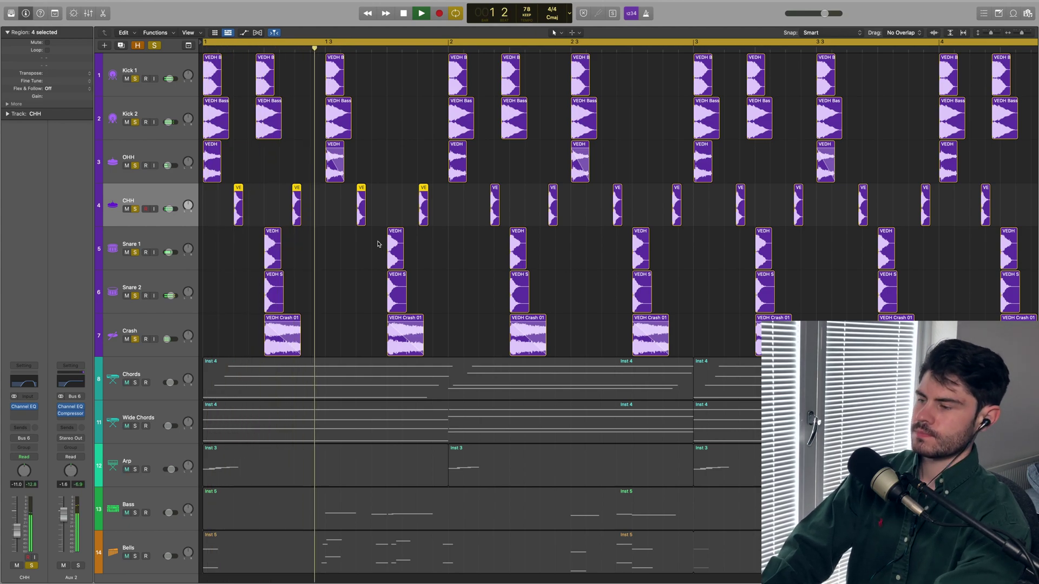
pyautogui.press('space')
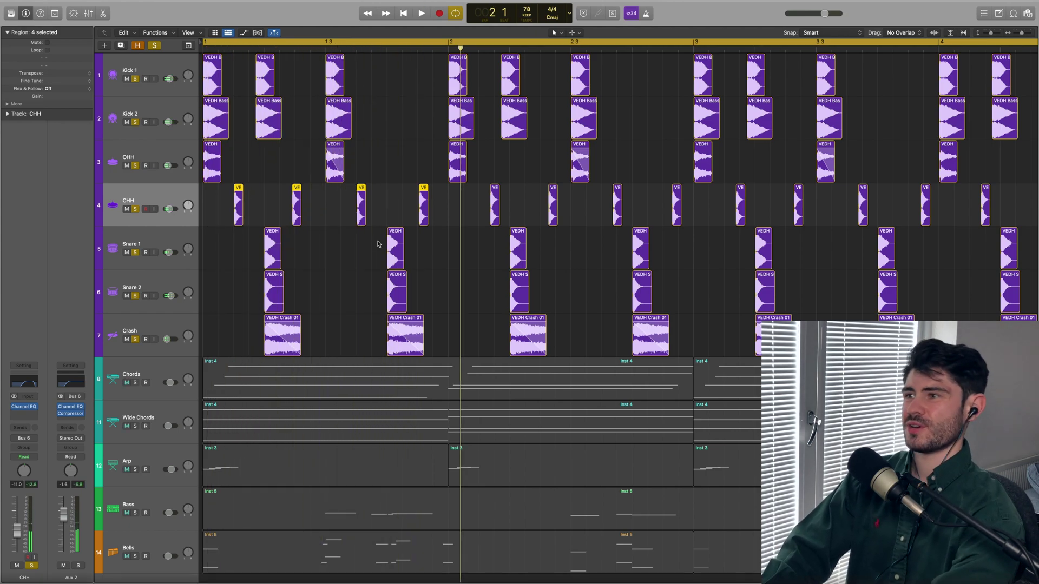
pyautogui.click(378, 244)
pyautogui.press('super+z')
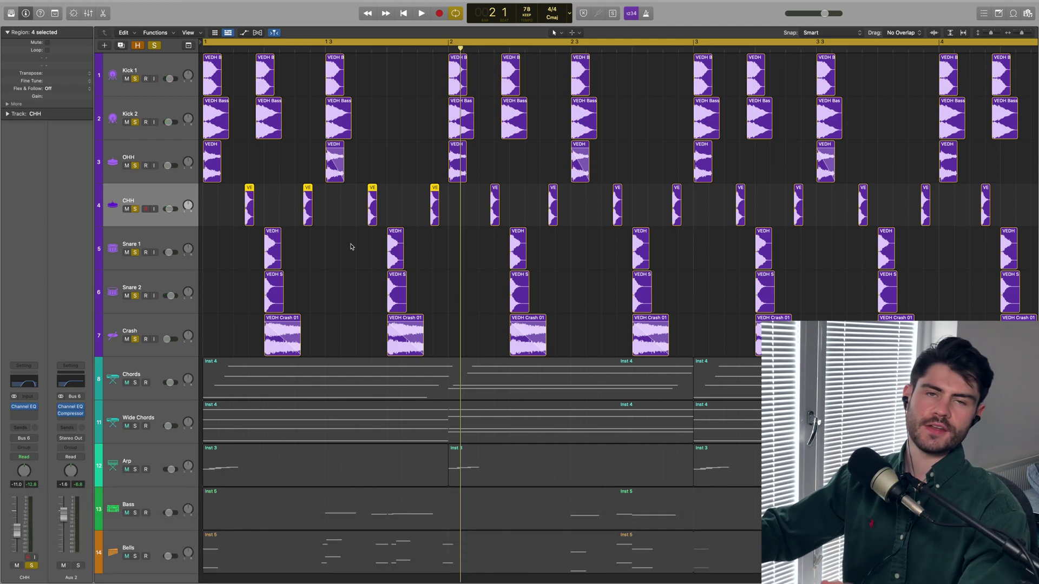
# Clear all solos, then solo Snare 1, Snare 2 and Crash and play them.
pyautogui.click(133, 256)
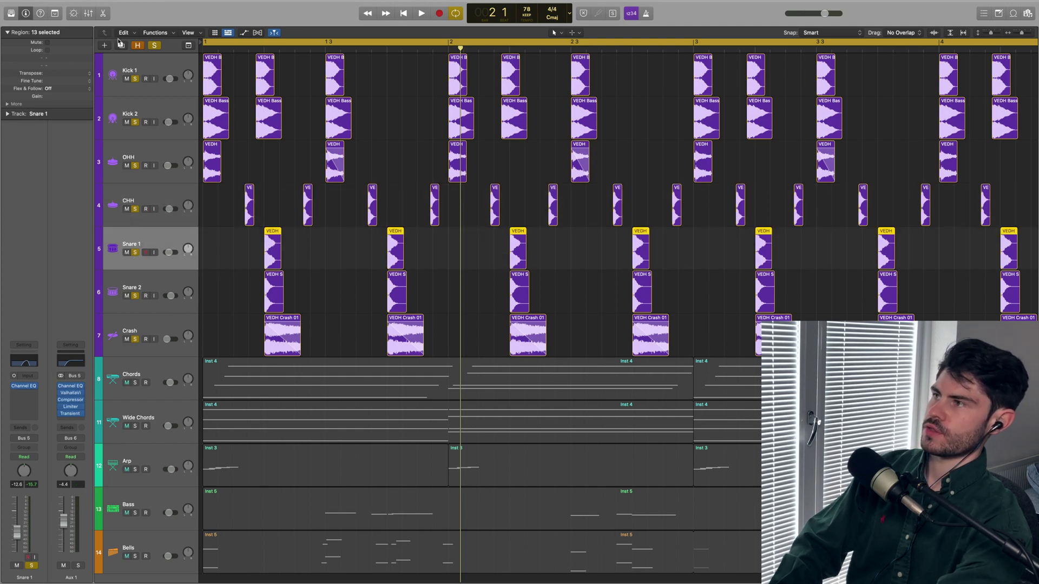
pyautogui.click(155, 45)
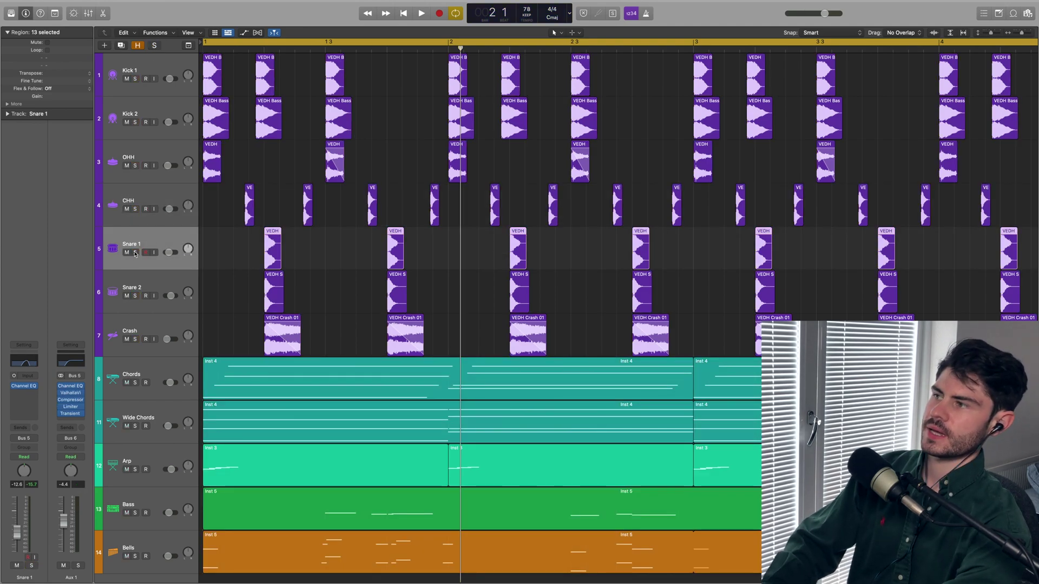
pyautogui.click(134, 253)
pyautogui.click(135, 296)
pyautogui.click(135, 339)
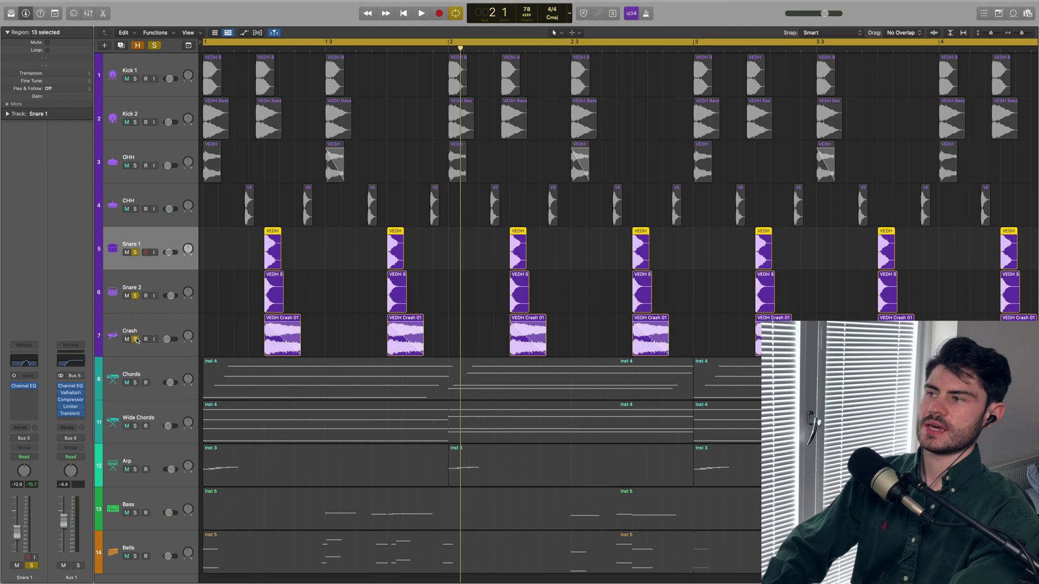
pyautogui.press('space')
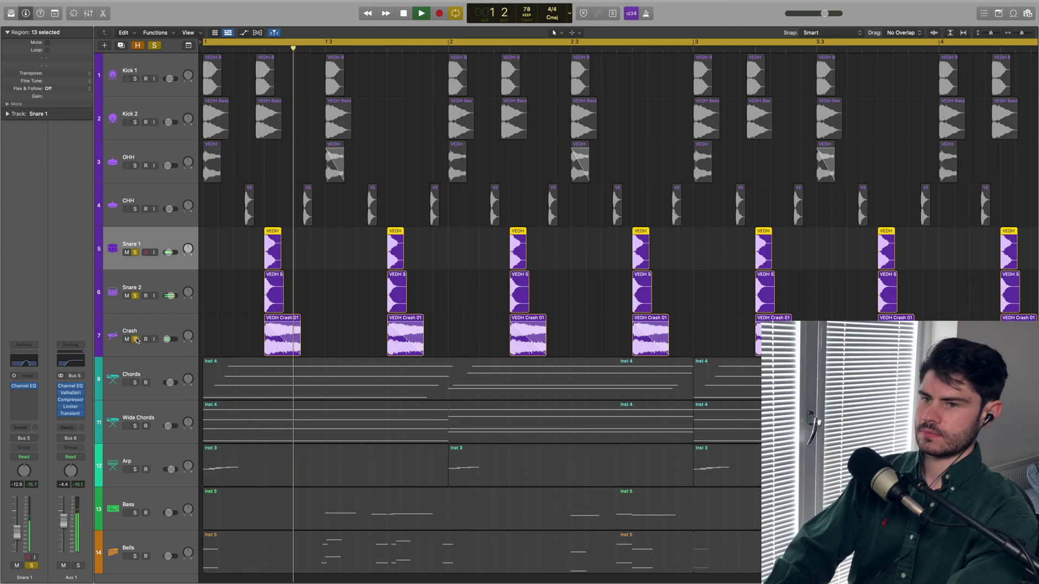
pyautogui.press('space')
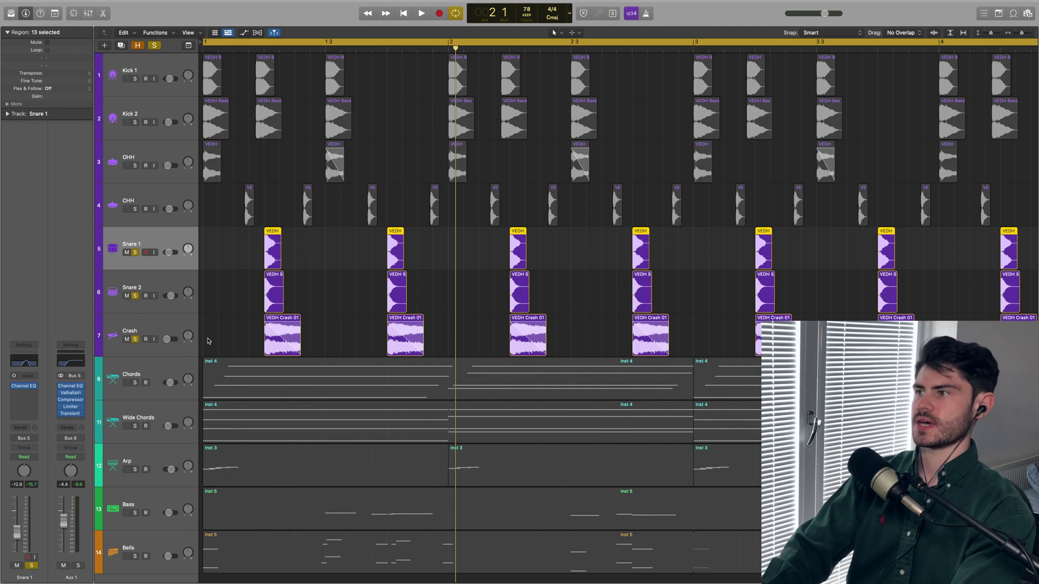
# Unsolo Crash and Snare 2, audition Snare 1 alone, and select its regions.
pyautogui.click(229, 310)
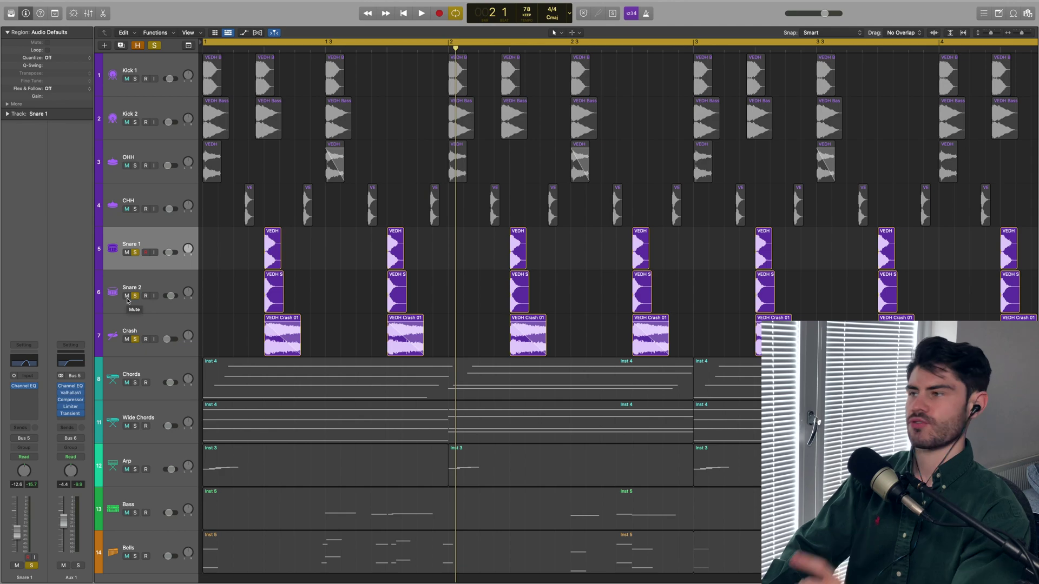
pyautogui.click(135, 339)
pyautogui.click(135, 296)
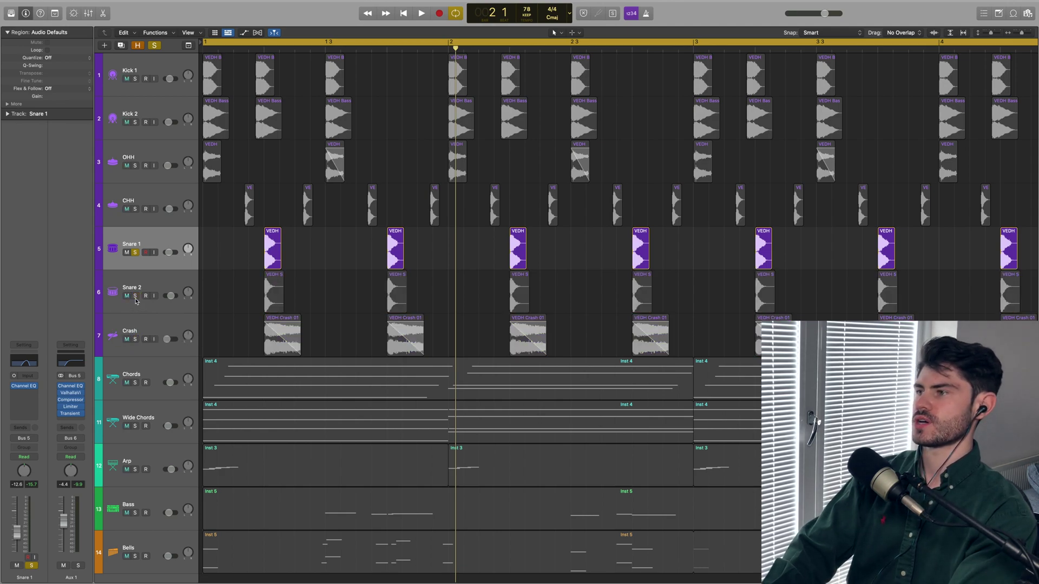
pyautogui.press('space')
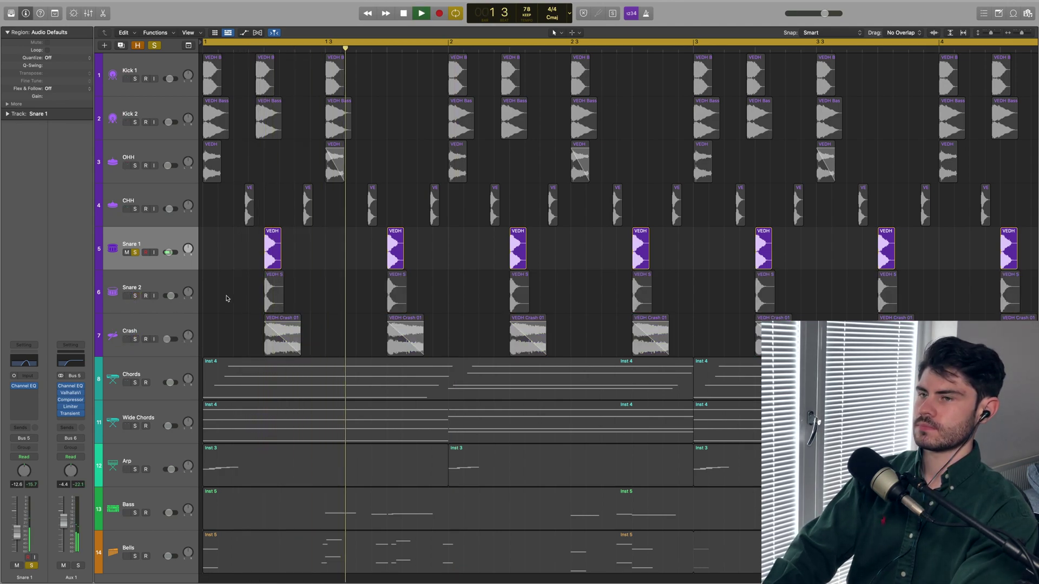
pyautogui.press('space')
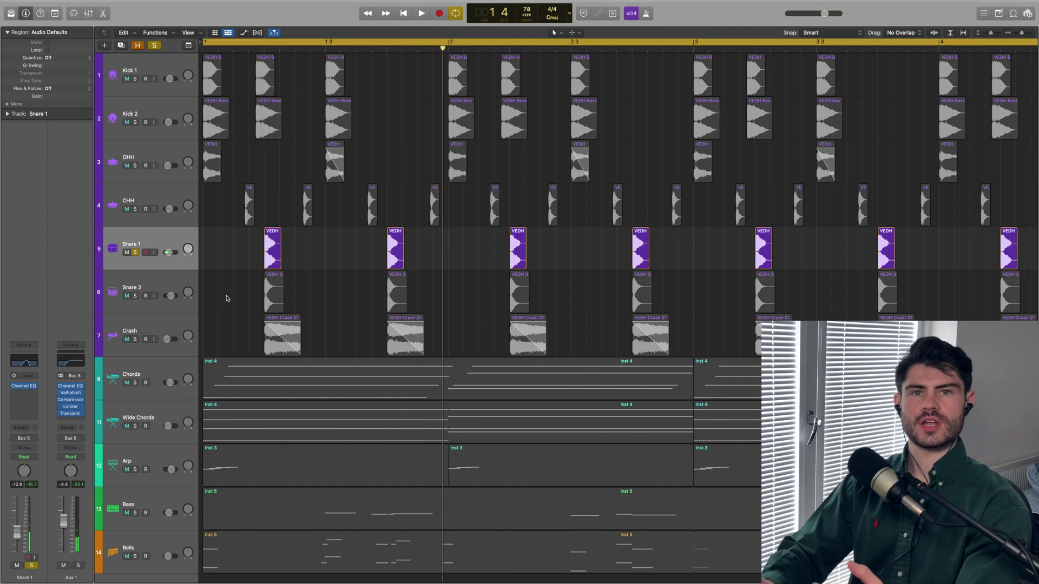
pyautogui.click(145, 242)
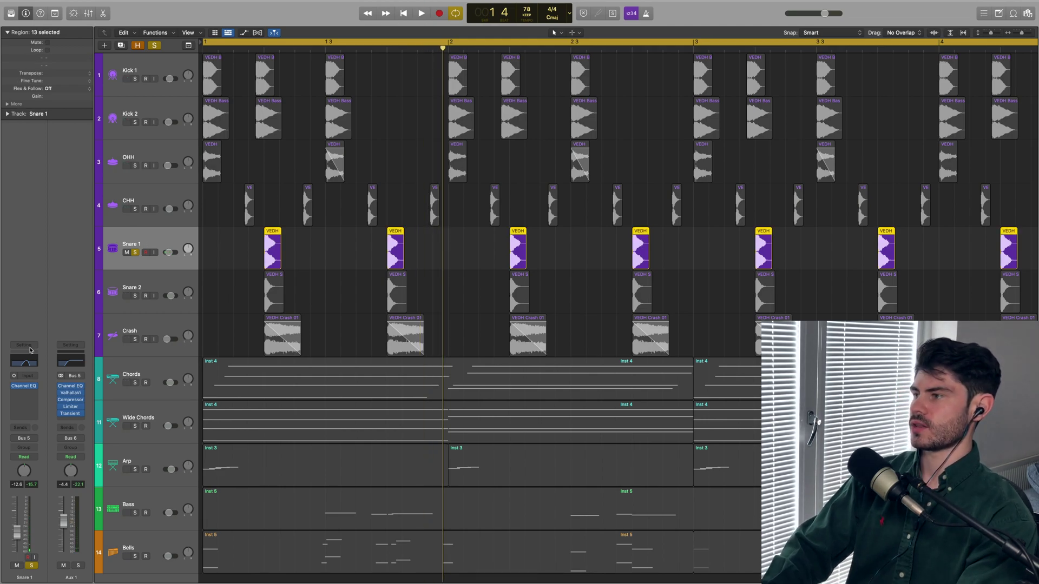
# Compare Snare 1 with its Channel EQ bypassed and re-enabled.
pyautogui.click(21, 367)
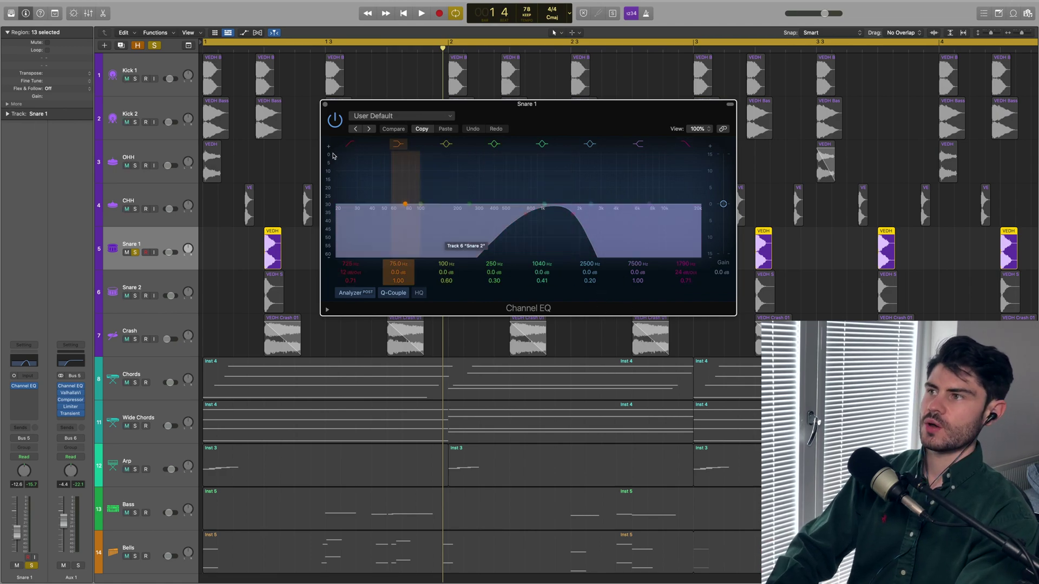
pyautogui.click(335, 119)
pyautogui.press('space')
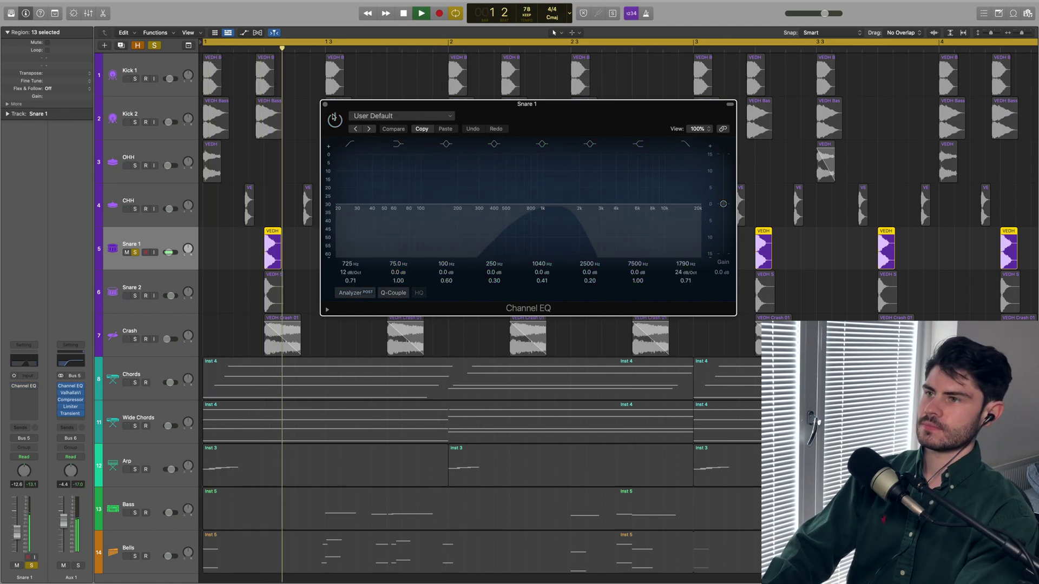
pyautogui.click(333, 117)
pyautogui.press('space')
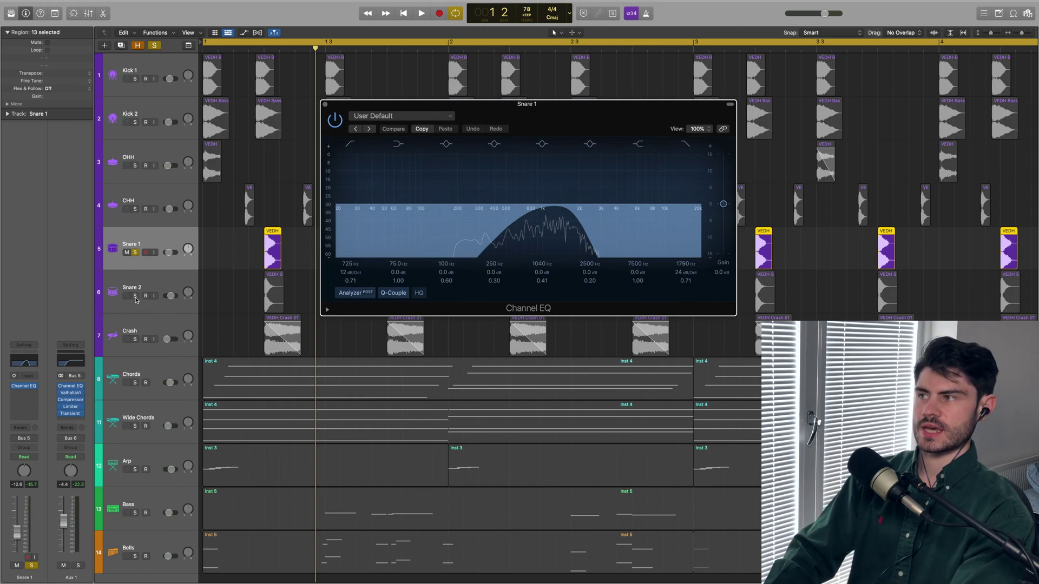
# Solo Snare 2 with Snare 1, play both, and close the Channel EQ window.
pyautogui.click(135, 296)
pyautogui.press('space')
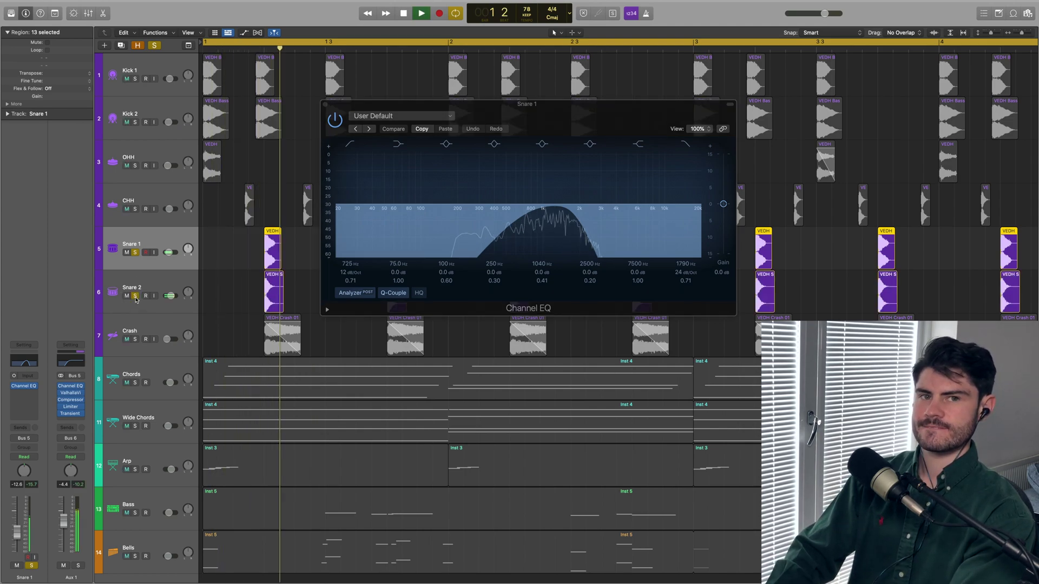
pyautogui.press('space')
pyautogui.click(326, 106)
pyautogui.click(326, 104)
# Unsolo both snares, then solo the Crash track and play it alone.
pyautogui.click(244, 264)
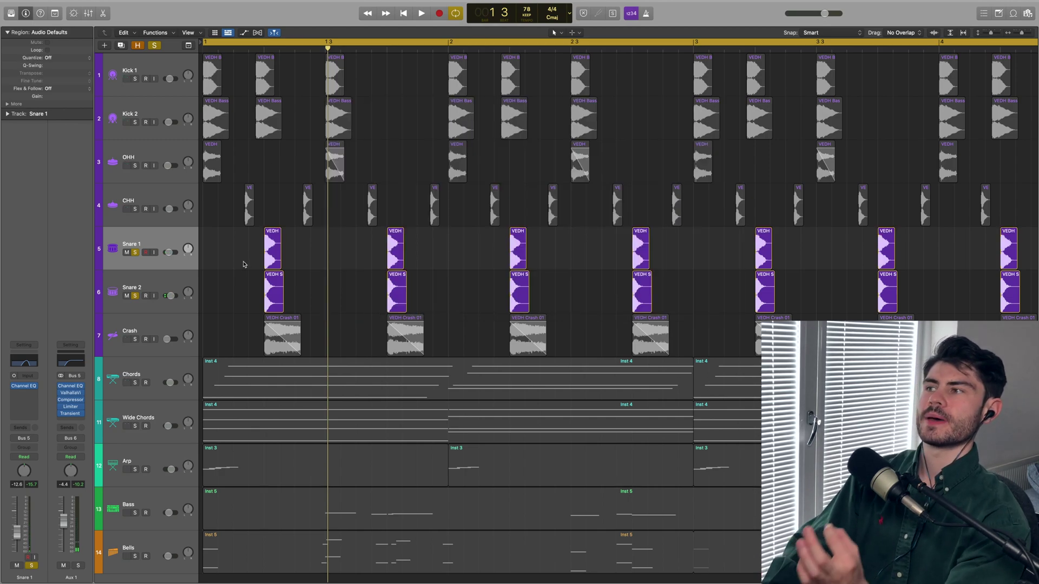
pyautogui.click(135, 252)
pyautogui.click(130, 346)
pyautogui.keyDown('alt'); pyautogui.click(134, 340); pyautogui.keyUp('alt')
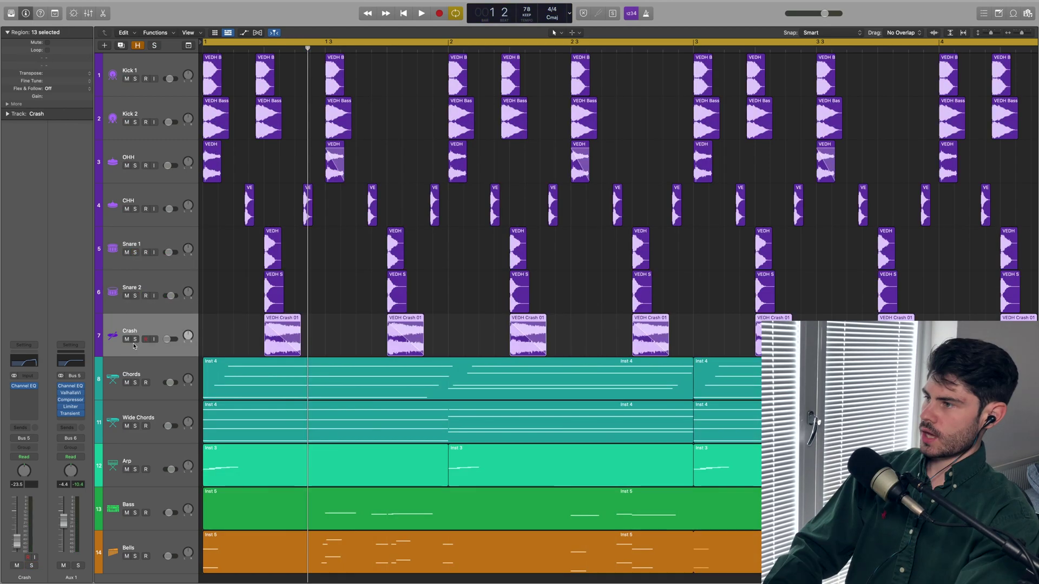
pyautogui.click(134, 339)
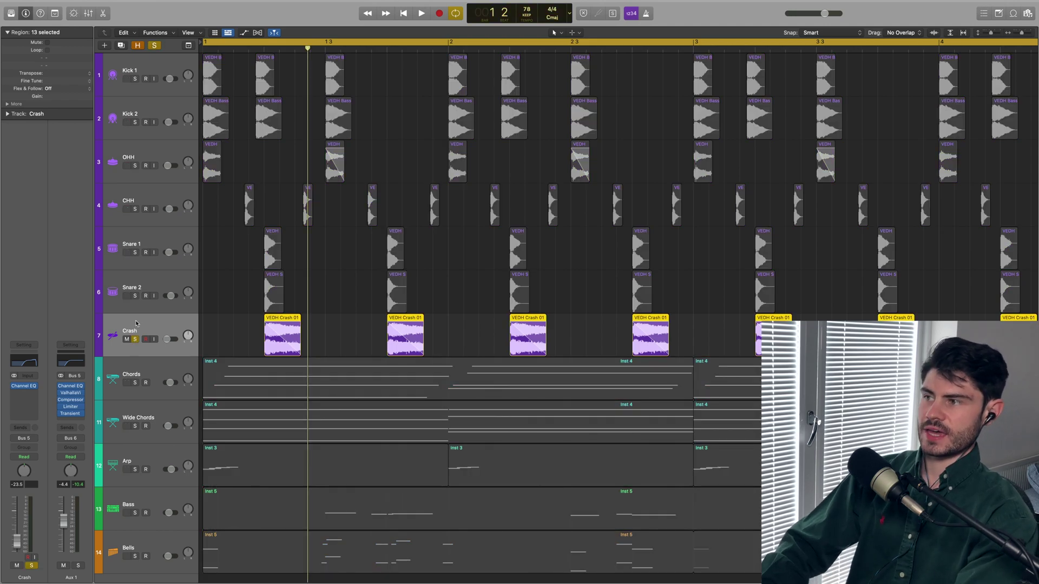
pyautogui.press('space')
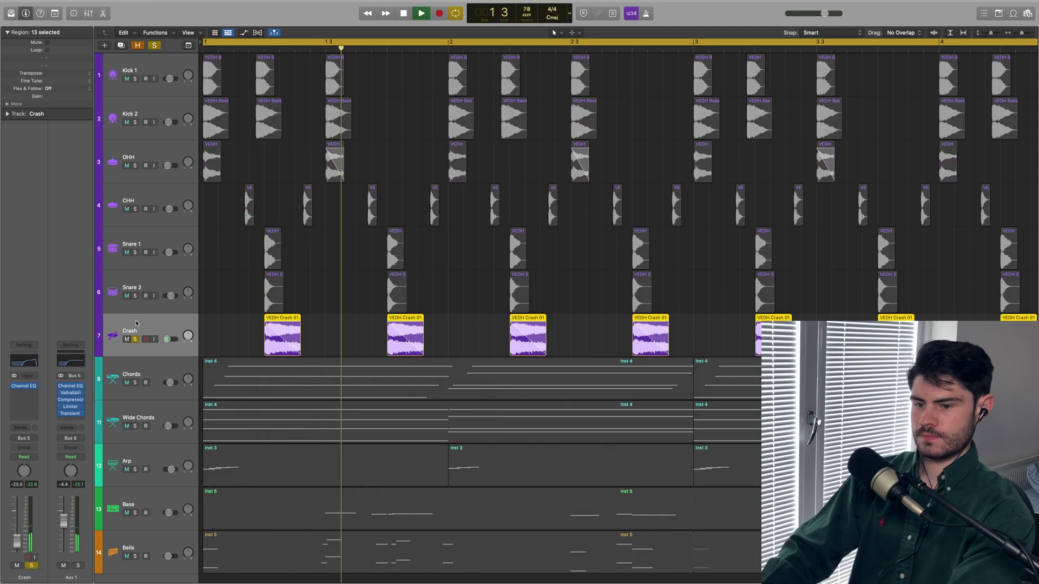
pyautogui.press('space')
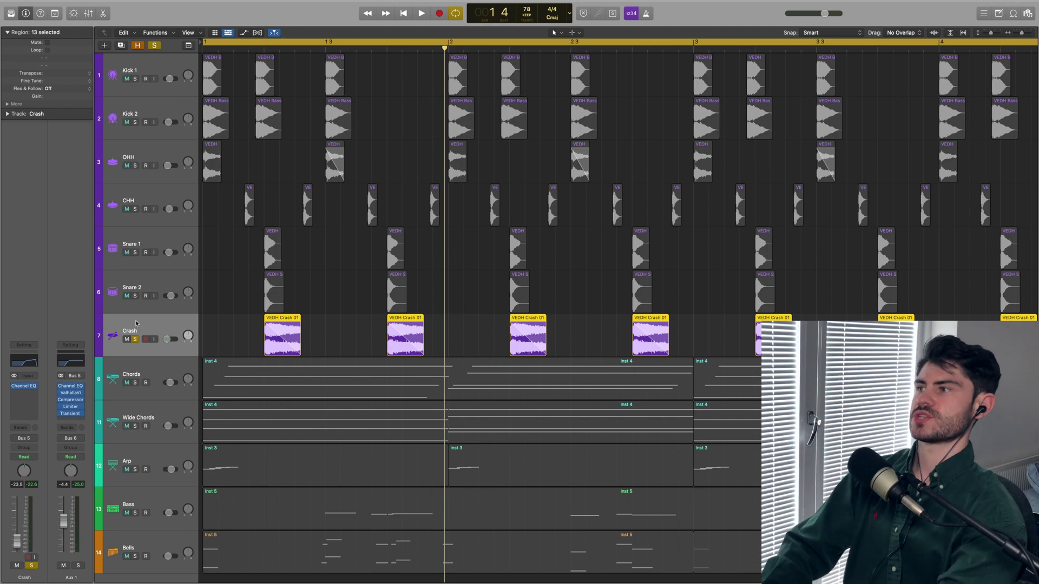
# Solo both snares alongside the crash, play them, and reselect Snare 1.
pyautogui.moveTo(134, 253); pyautogui.dragTo(134, 296)
pyautogui.press('space')
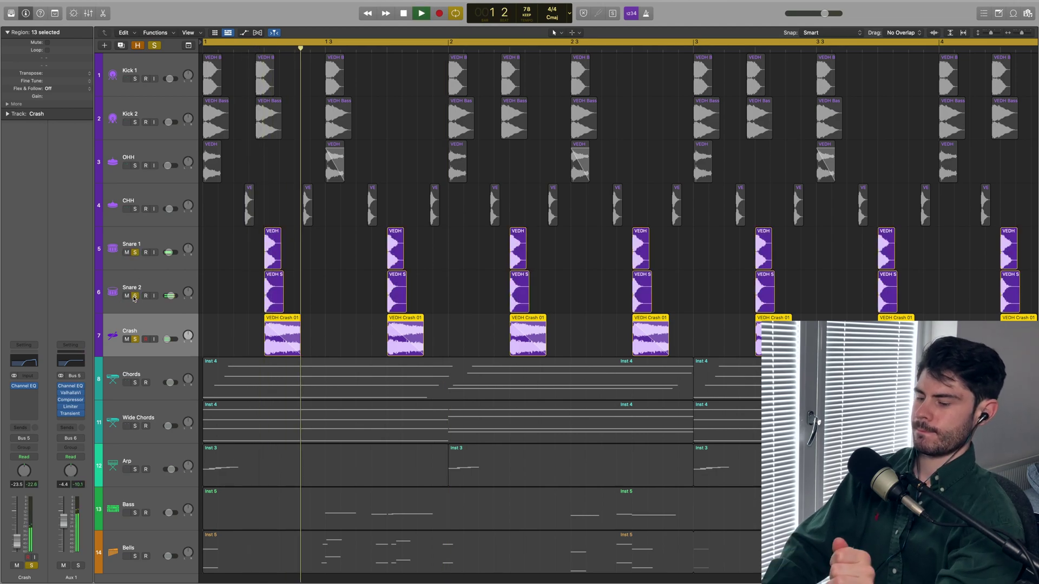
pyautogui.click(165, 240)
pyautogui.press('space')
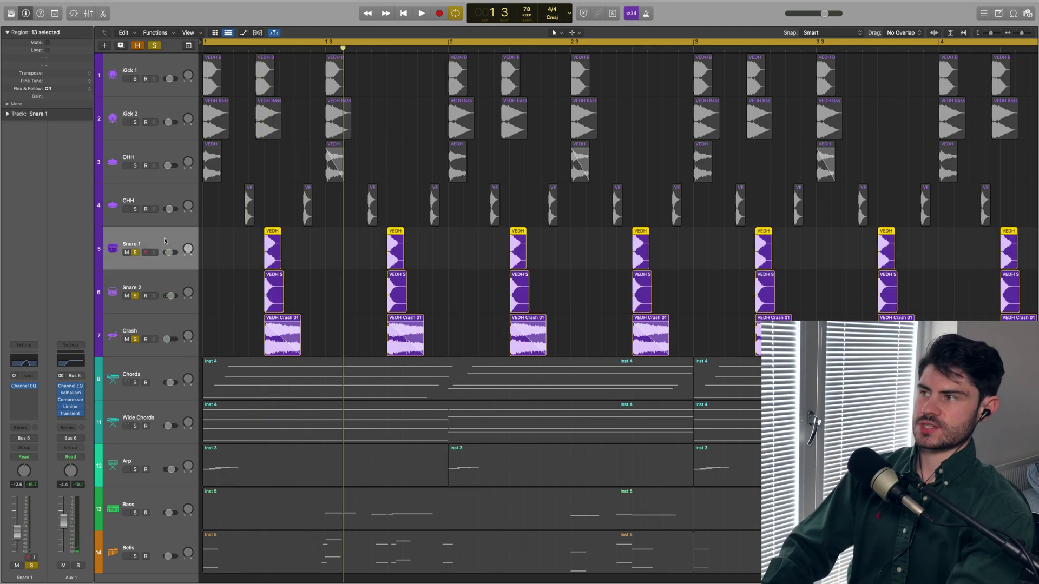
pyautogui.press('Down')
pyautogui.press('Down')
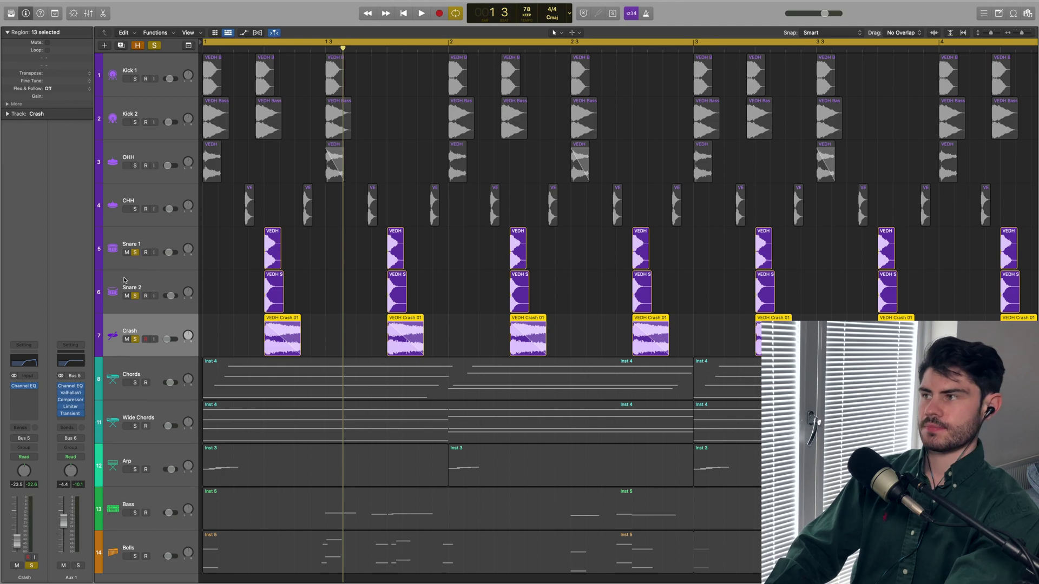
pyautogui.press('Up')
pyautogui.press('Up')
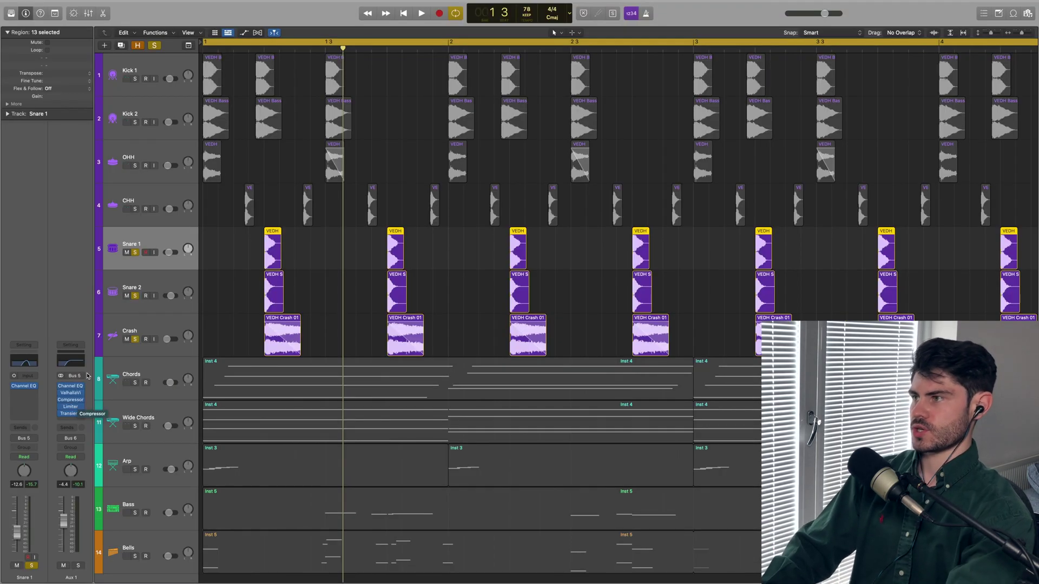
pyautogui.press('Down')
pyautogui.press('Down')
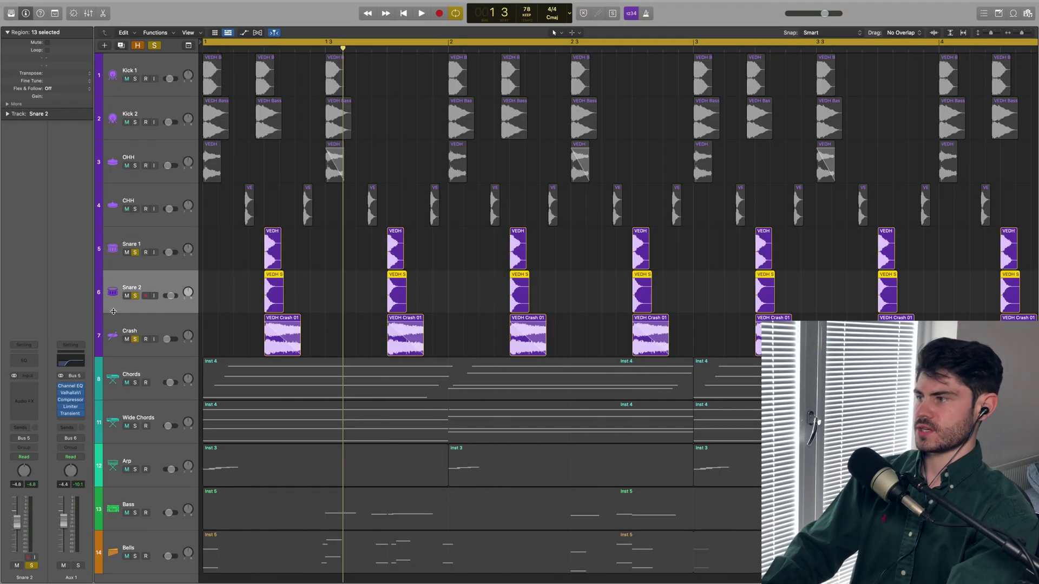
pyautogui.press('Up')
pyautogui.press('Up')
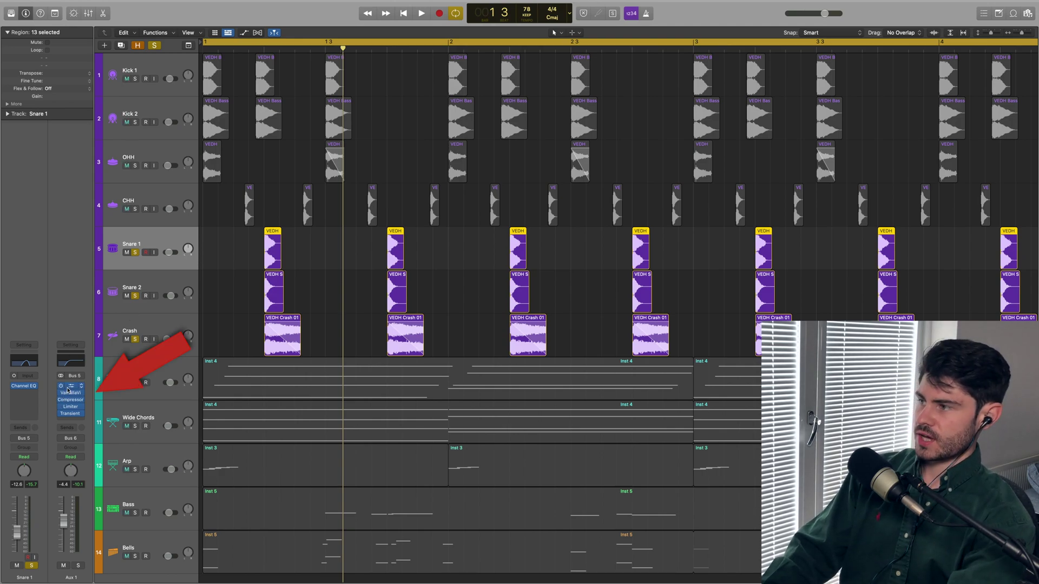
# Check Aux 1's Channel EQ, then open its ValhallaVintageVerb and Compressor.
pyautogui.click(71, 387)
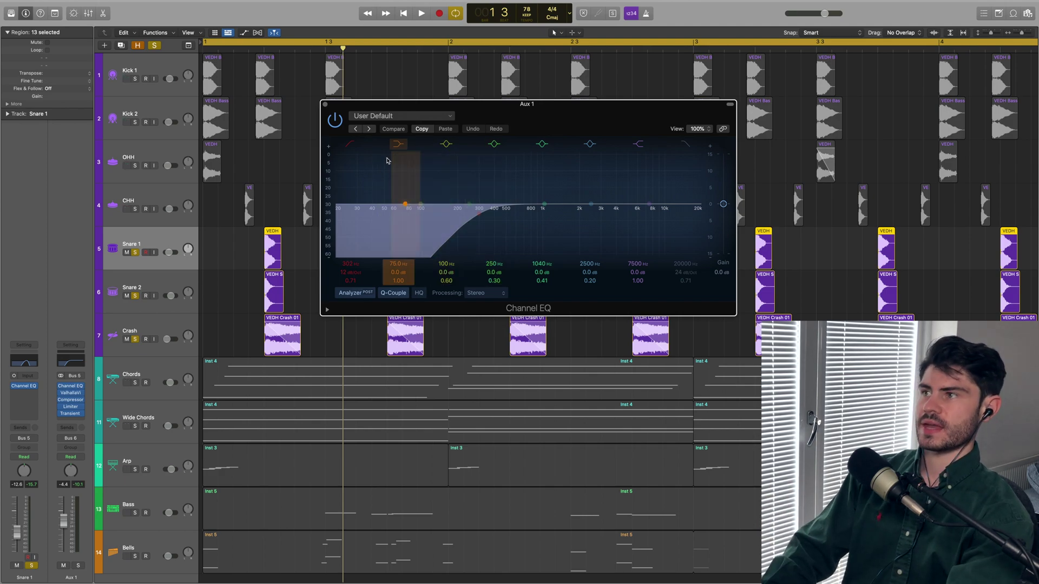
pyautogui.click(324, 104)
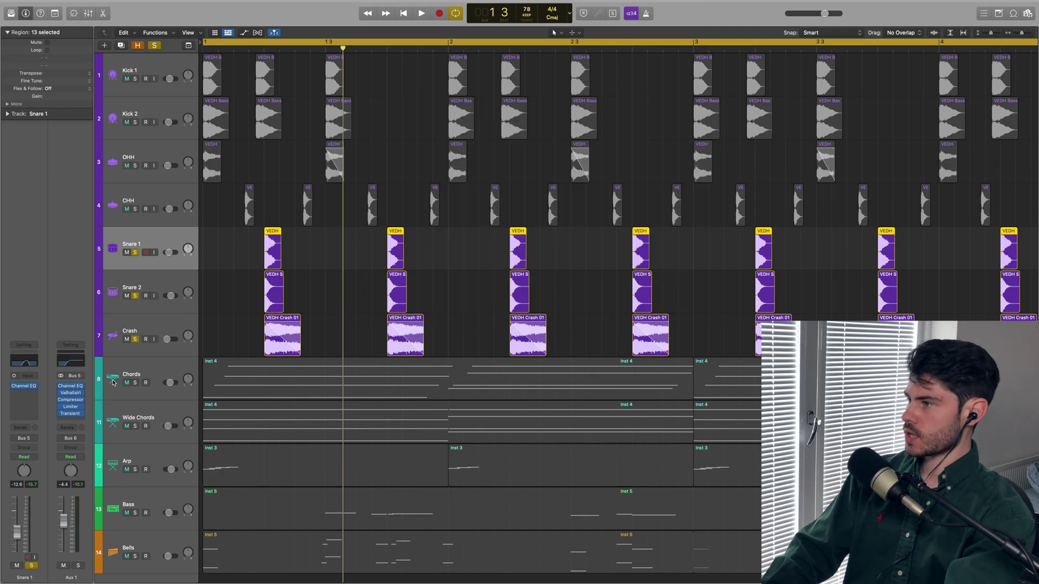
pyautogui.click(69, 394)
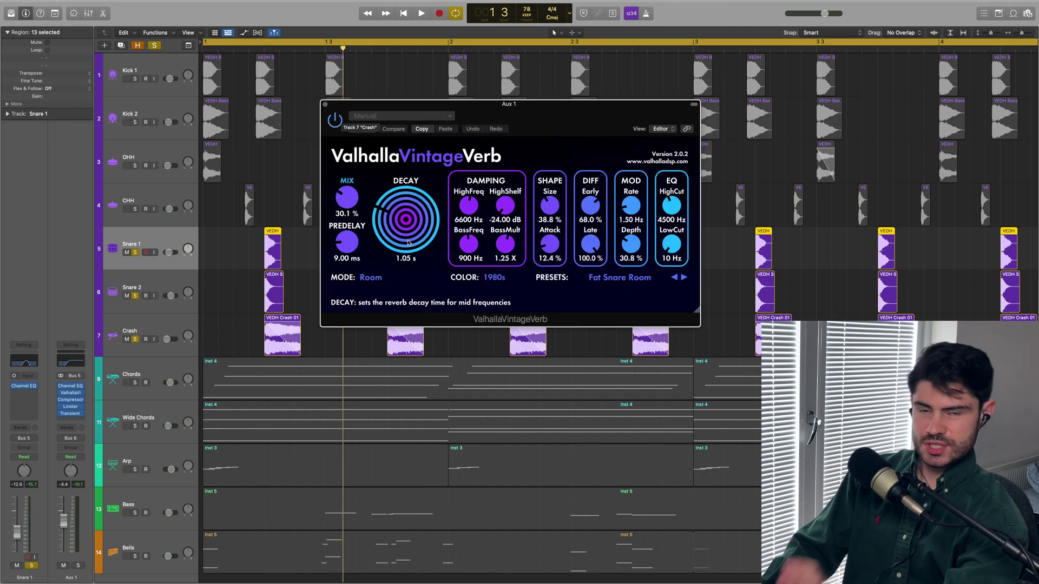
pyautogui.click(70, 401)
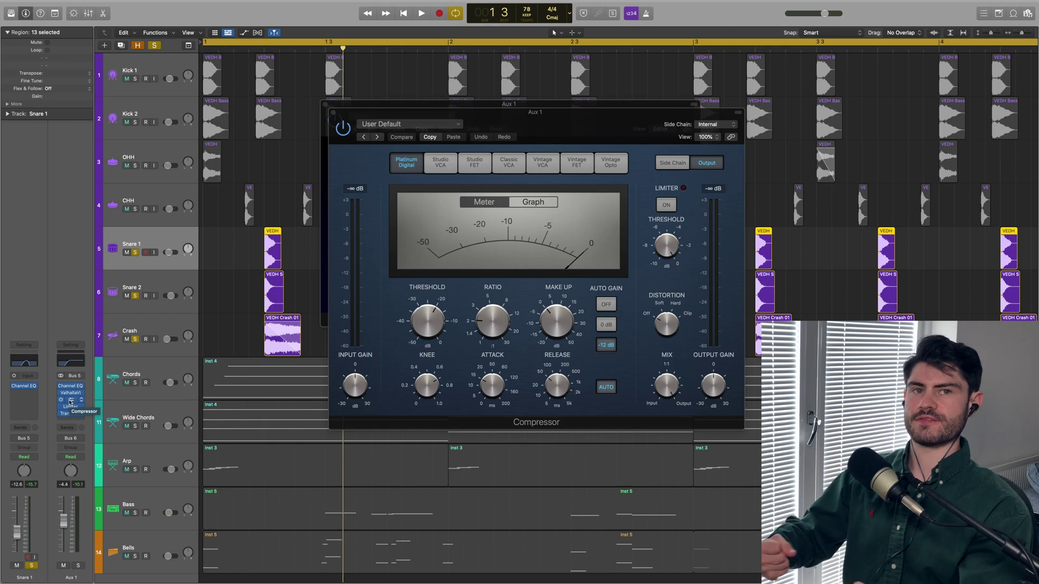
# Open Aux 1's Limiter and Transient Master, placing the Transient Master window lower.
pyautogui.click(70, 407)
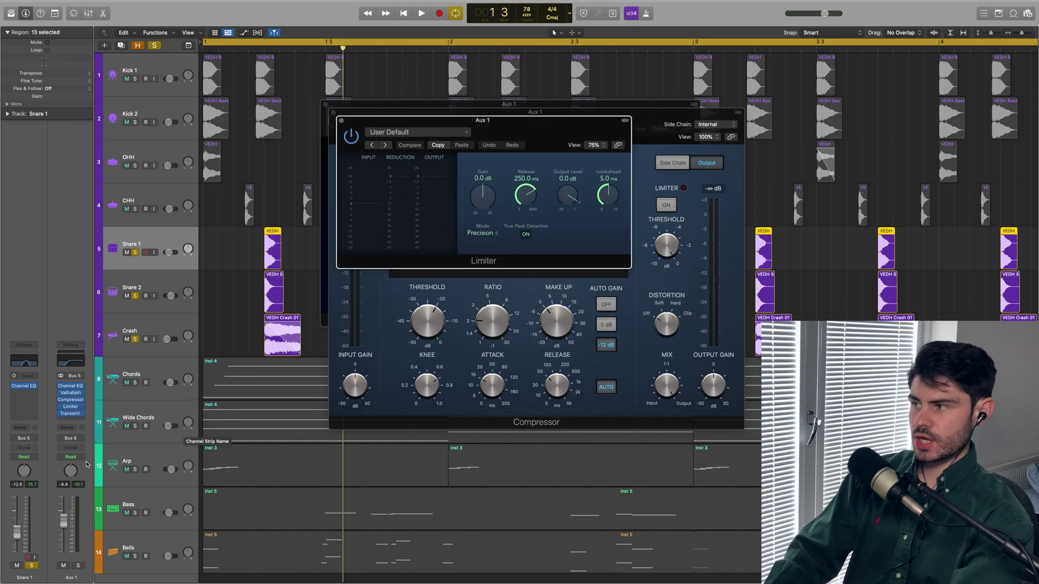
pyautogui.click(77, 414)
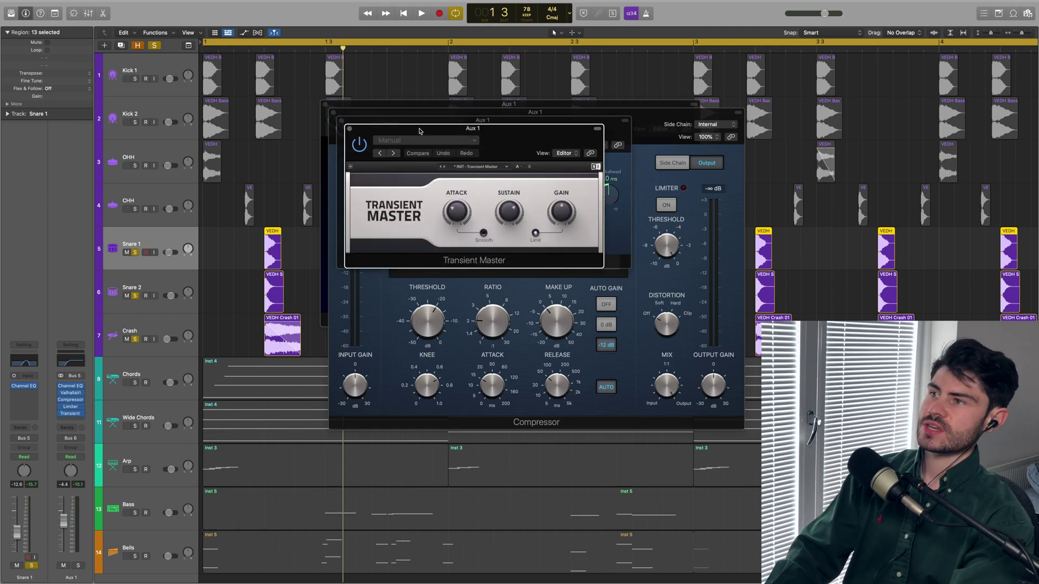
pyautogui.moveTo(411, 123); pyautogui.dragTo(481, 244)
pyautogui.click(515, 323)
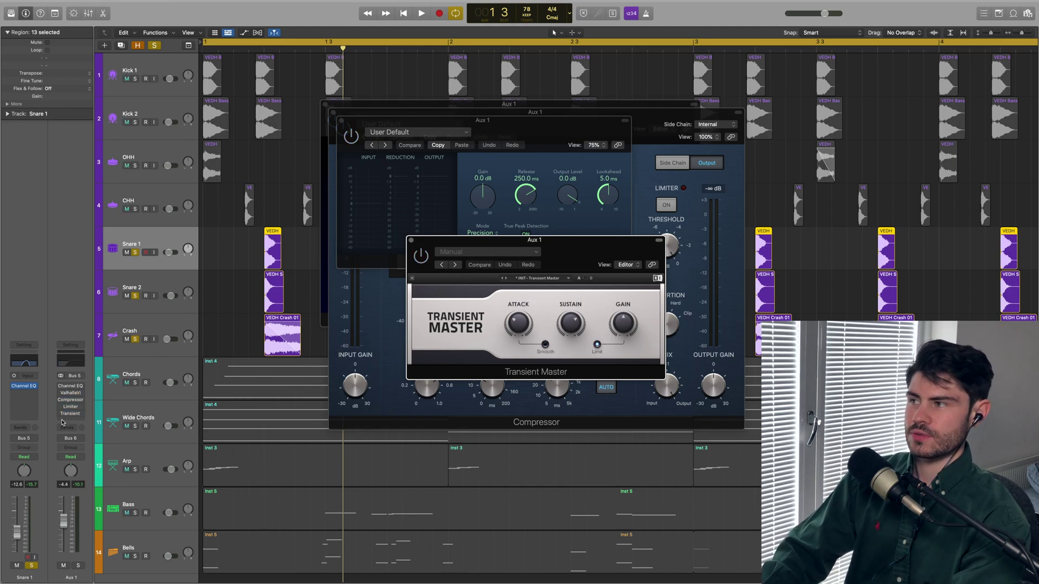
# Play the beat through Aux 1's high-pass Channel EQ, then bring its Platinum Digital Compressor forward.
pyautogui.press('space')
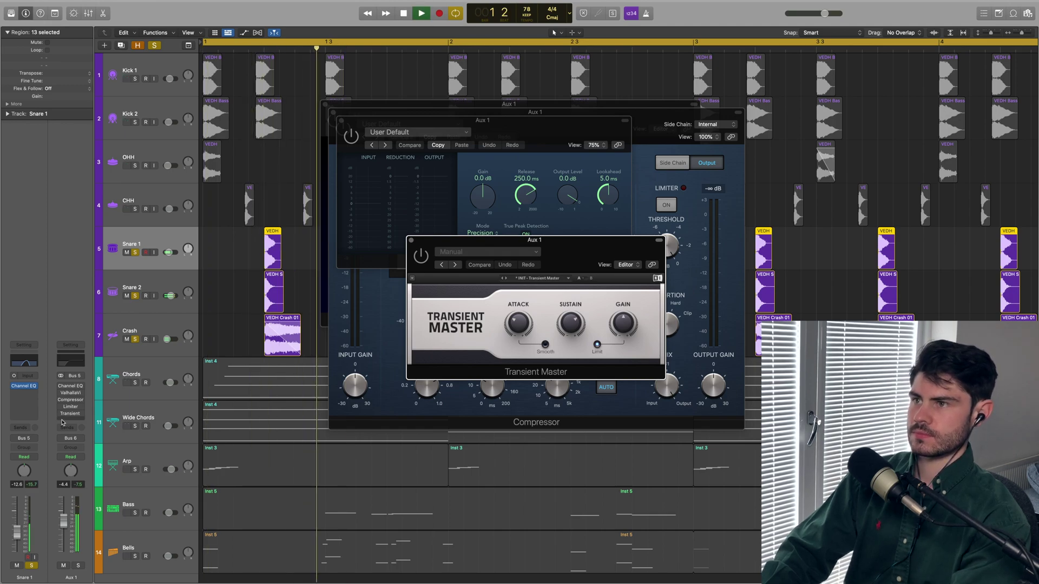
pyautogui.press('space')
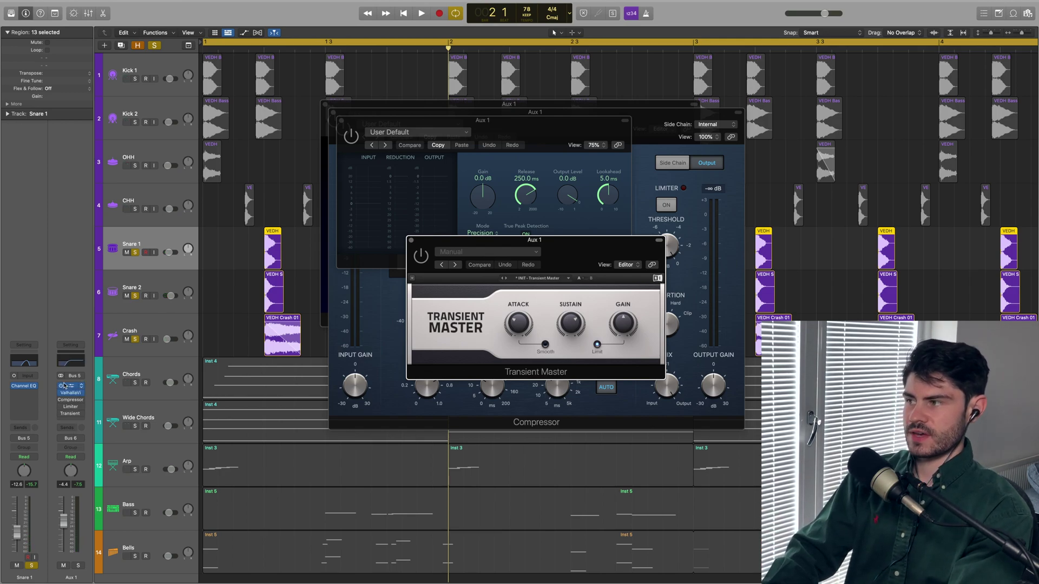
pyautogui.click(70, 363)
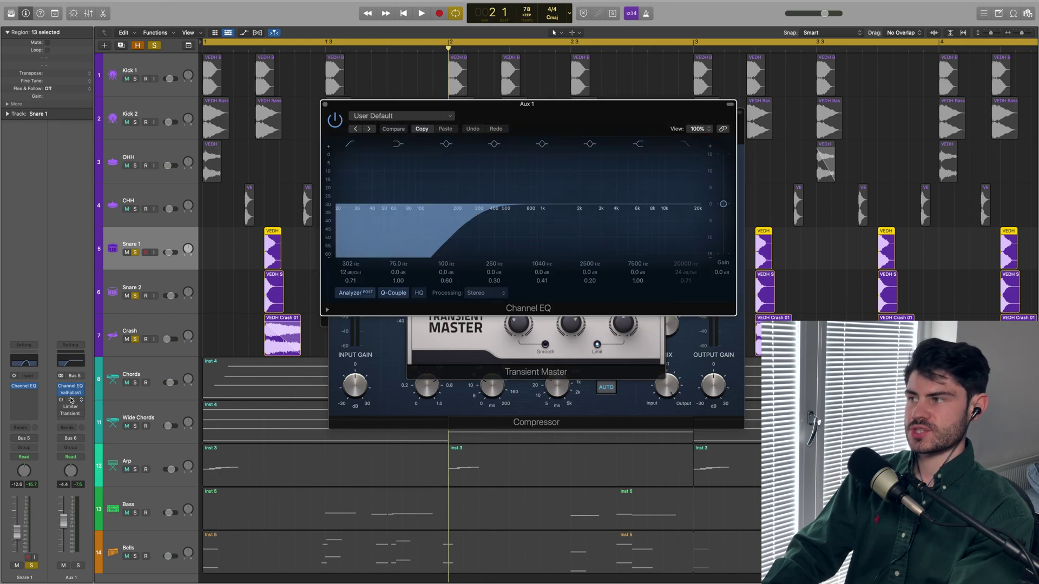
pyautogui.press('space')
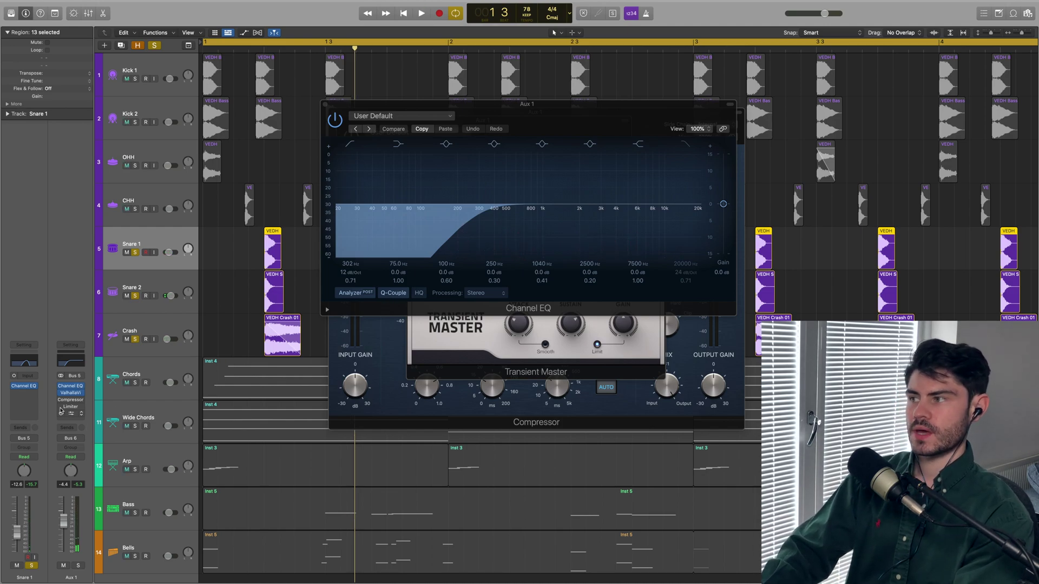
pyautogui.moveTo(60, 403)
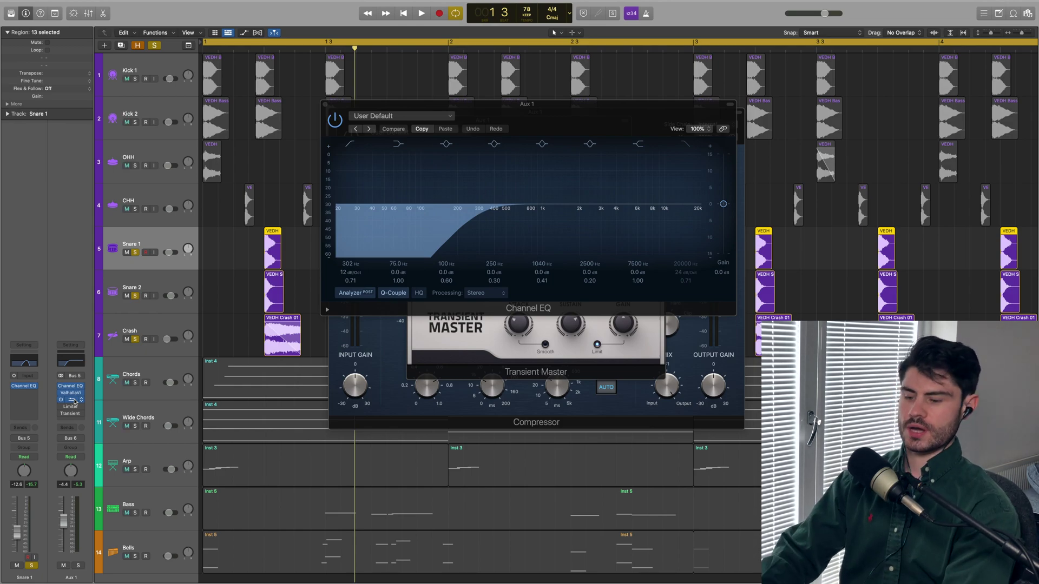
pyautogui.click(391, 374)
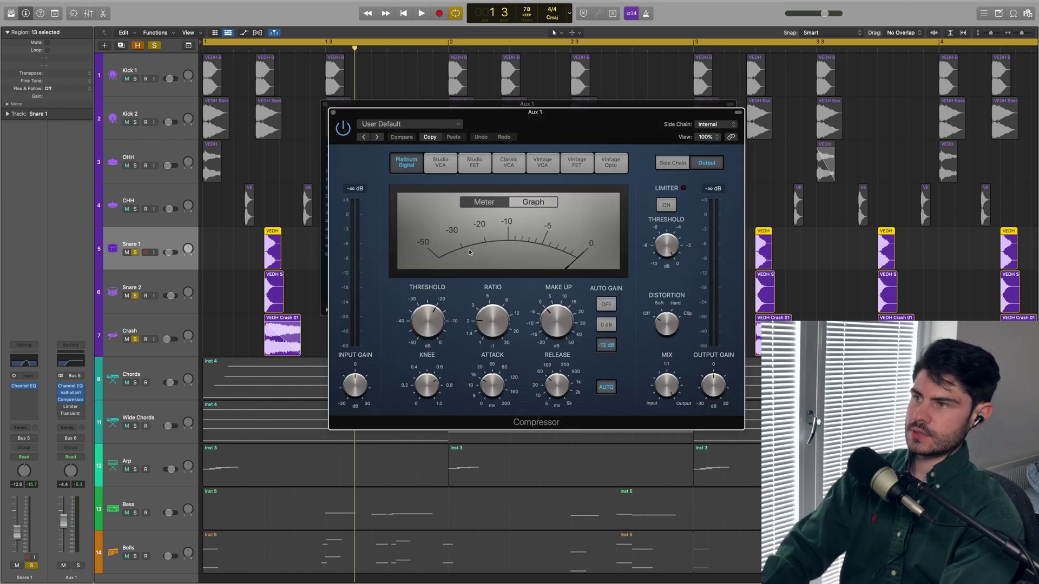
# Play the Aux 1 snare through the Compressor, then compare Transient Master switched on and bypassed.
pyautogui.press('space')
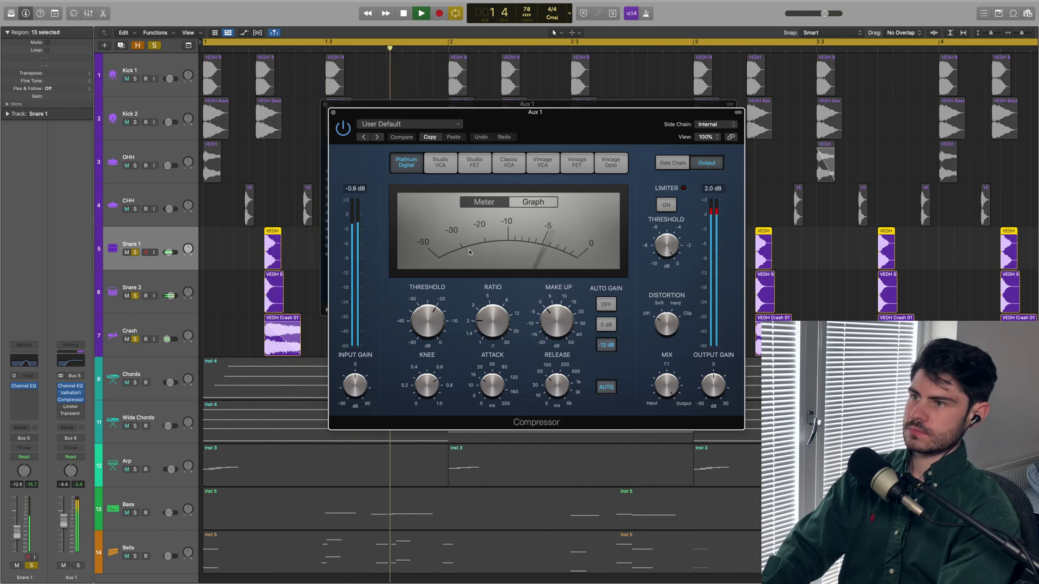
pyautogui.press('space')
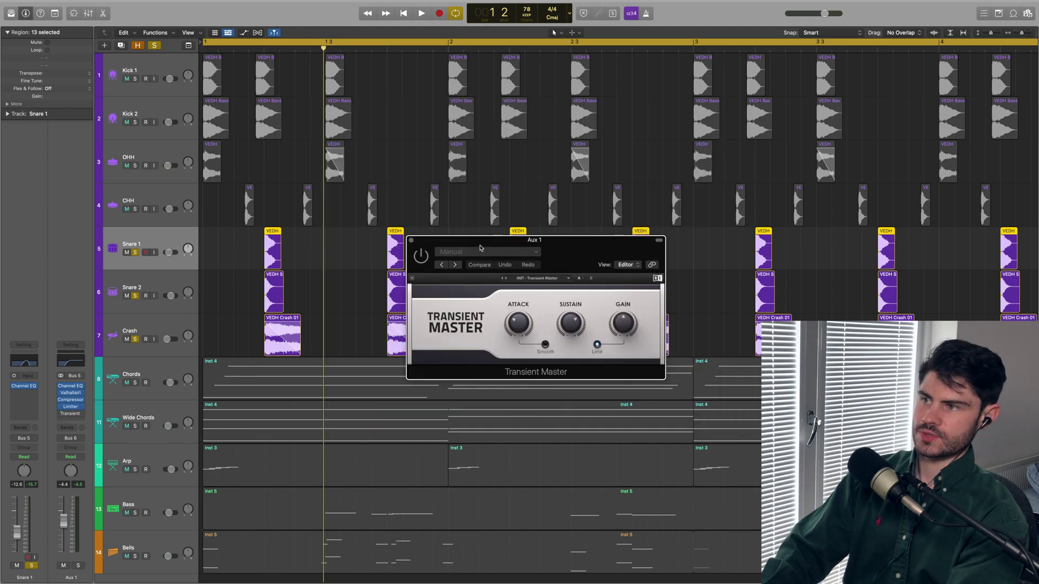
pyautogui.moveTo(481, 246); pyautogui.dragTo(480, 235)
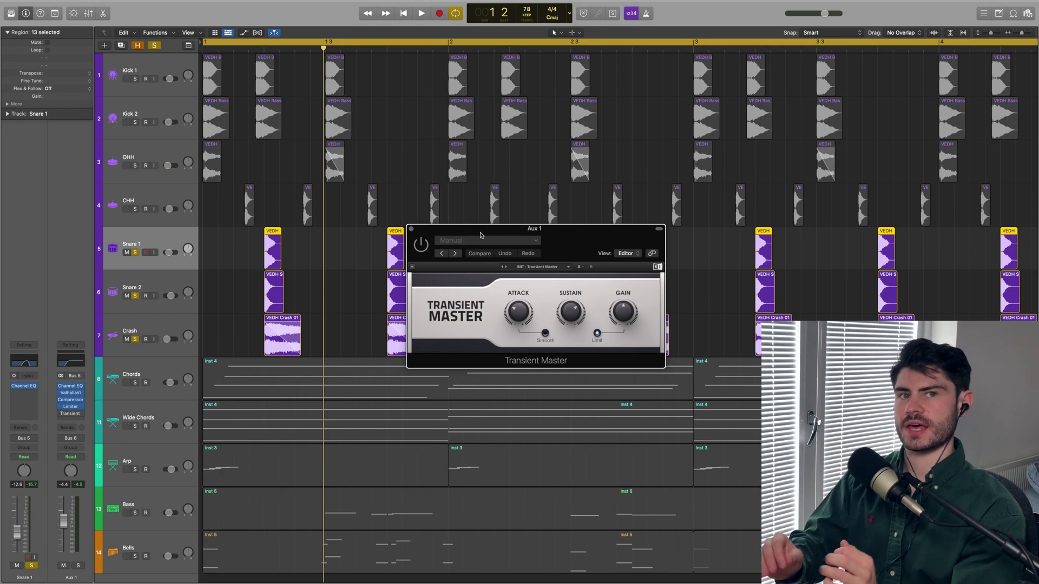
pyautogui.press('space')
pyautogui.click(420, 244)
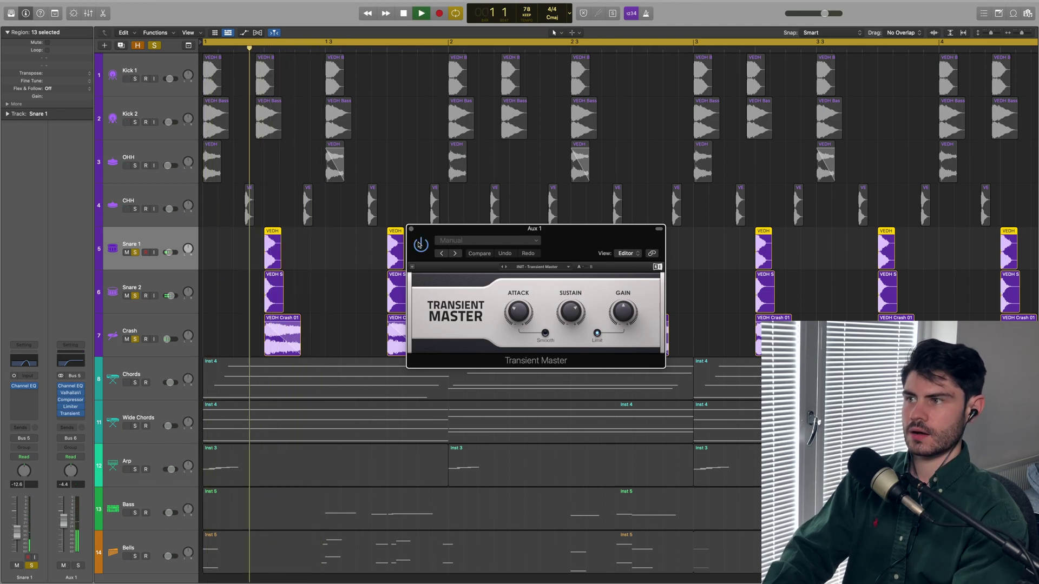
pyautogui.press('space')
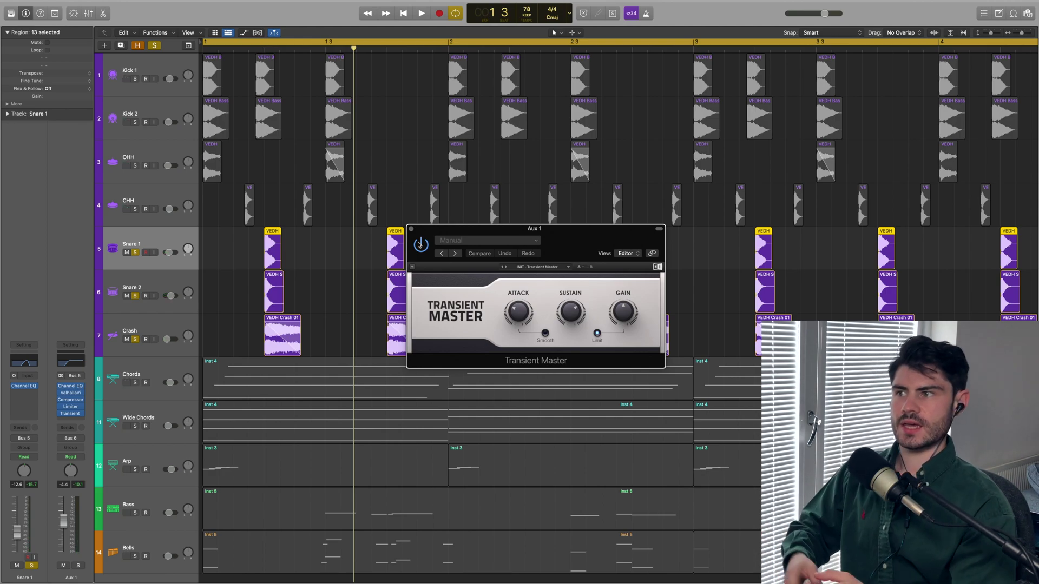
pyautogui.click(420, 244)
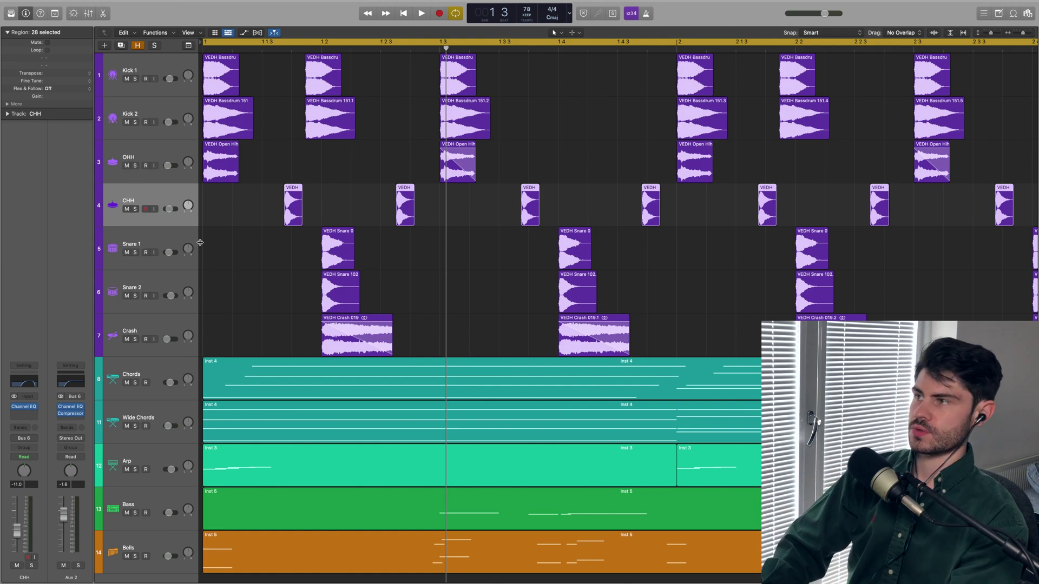
# Inspect the OHH and Snare 1 / Aux 1 channel strips and check where the Bus 6 send goes.
pyautogui.click(136, 155)
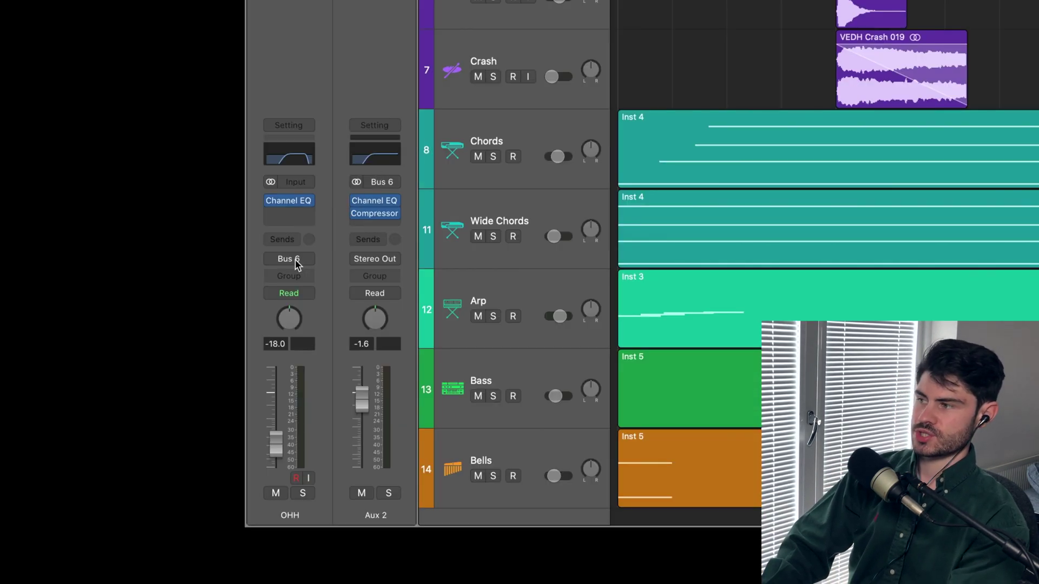
pyautogui.click(439, 14)
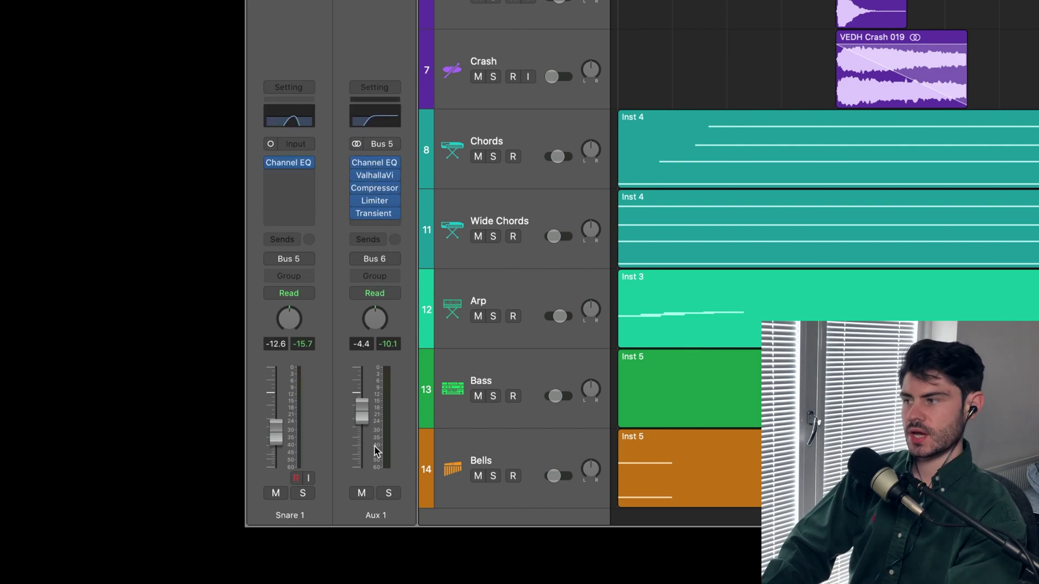
pyautogui.click(375, 260)
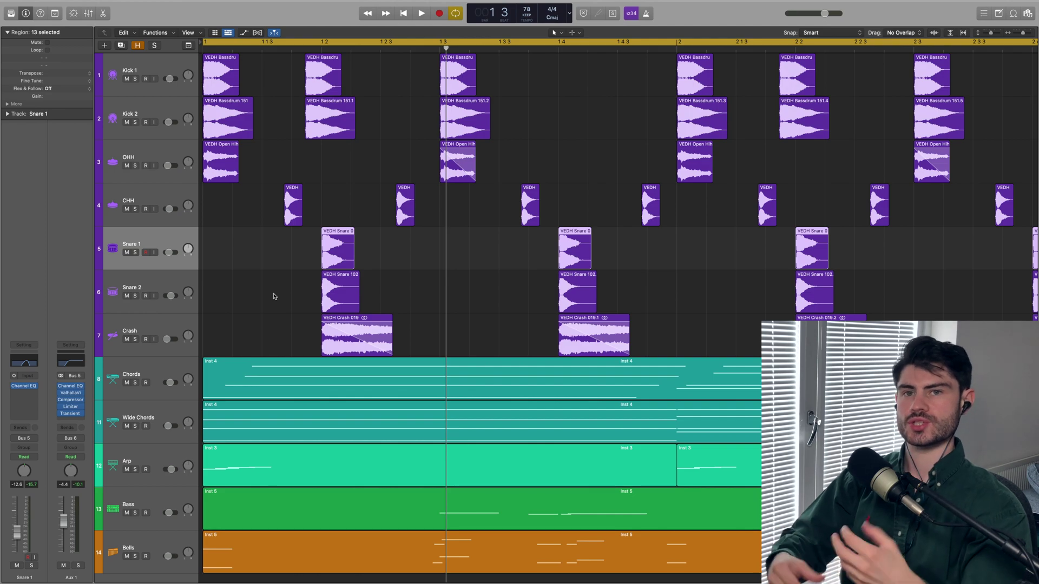
# Open Aux 2's Channel EQ and Compressor from the CHH hi-hat, then play the soloed drums.
pyautogui.press('Up')
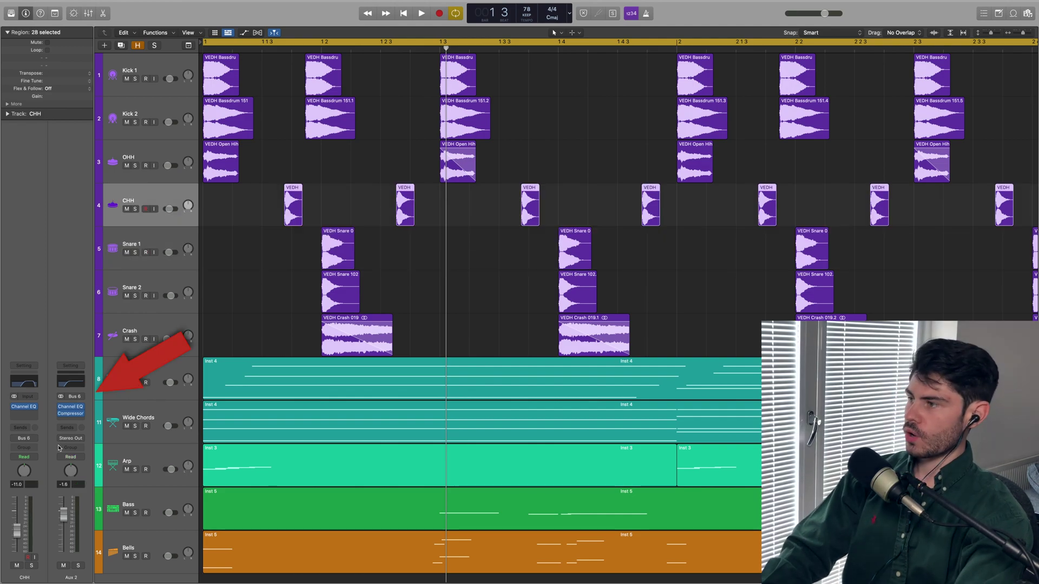
pyautogui.click(72, 408)
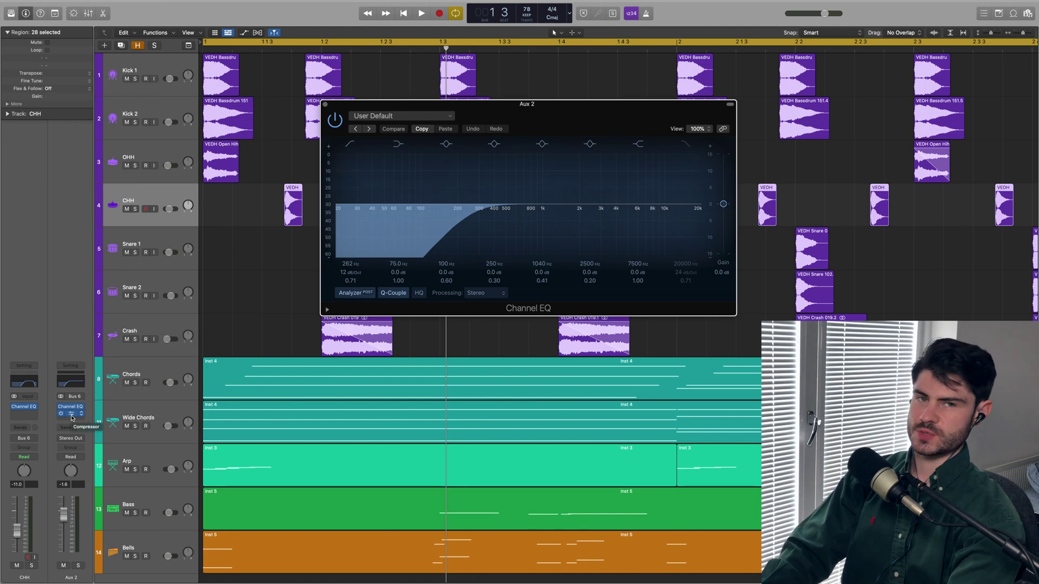
pyautogui.click(72, 415)
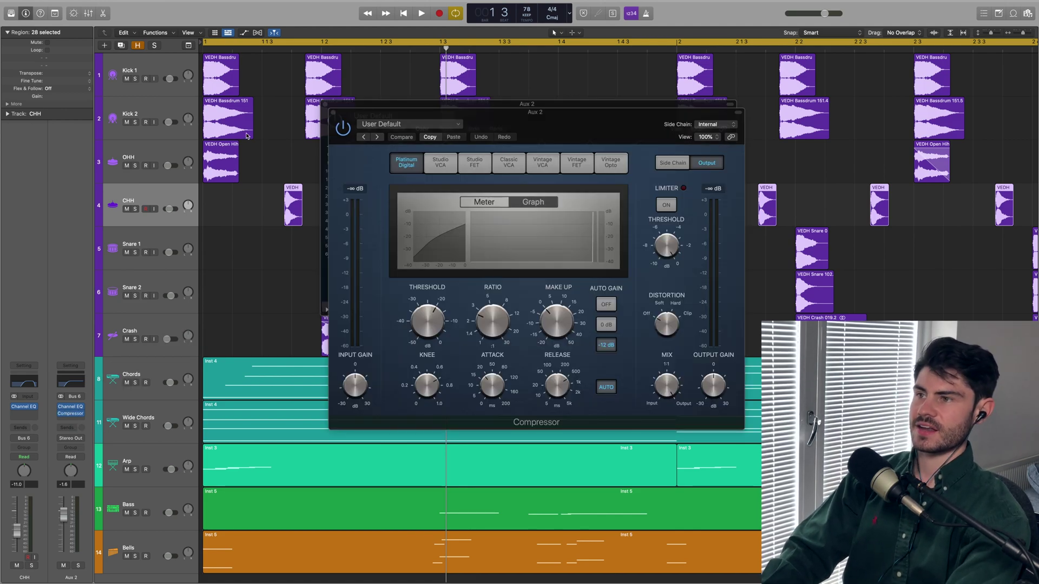
pyautogui.press('space')
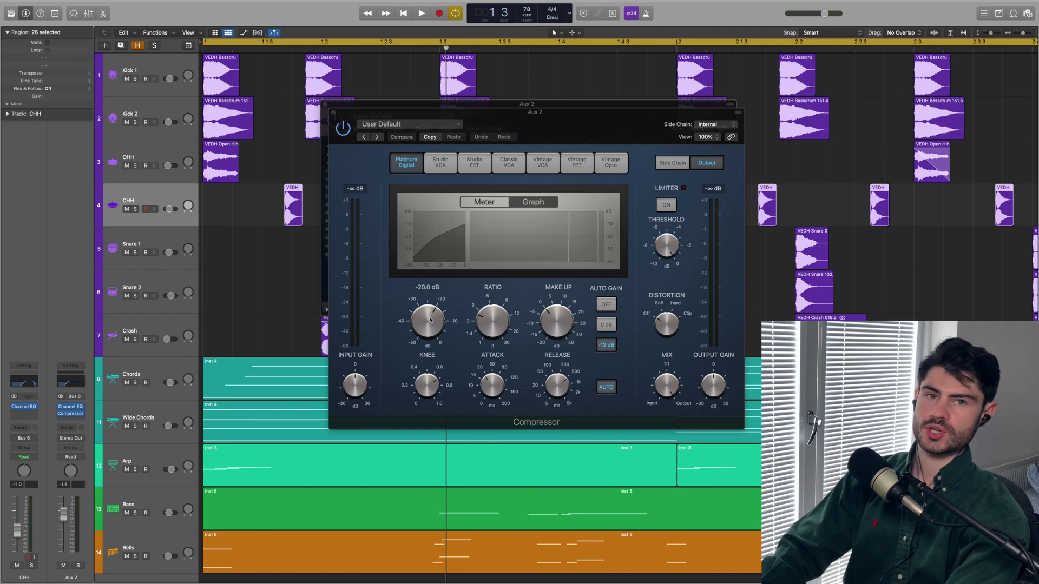
pyautogui.press('s')
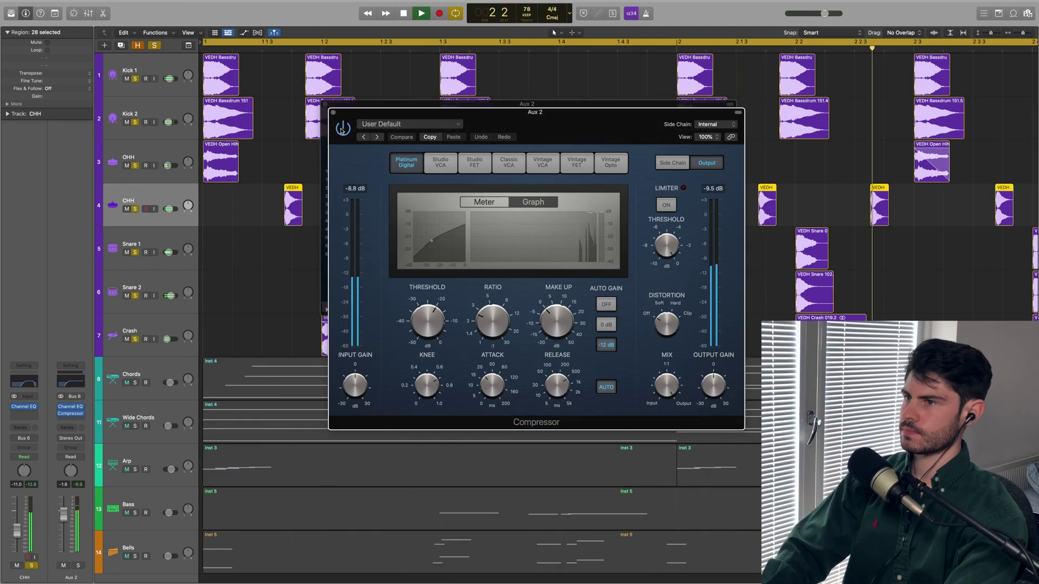
pyautogui.press('space')
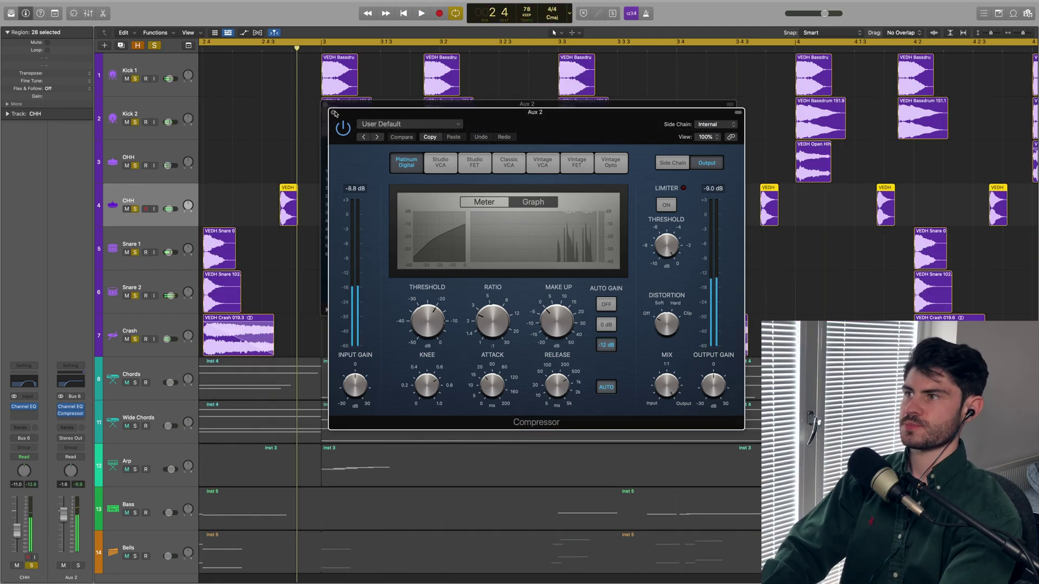
# Close the Aux 2 Compressor and Channel EQ windows and deselect all regions.
pyautogui.click(332, 112)
pyautogui.click(326, 106)
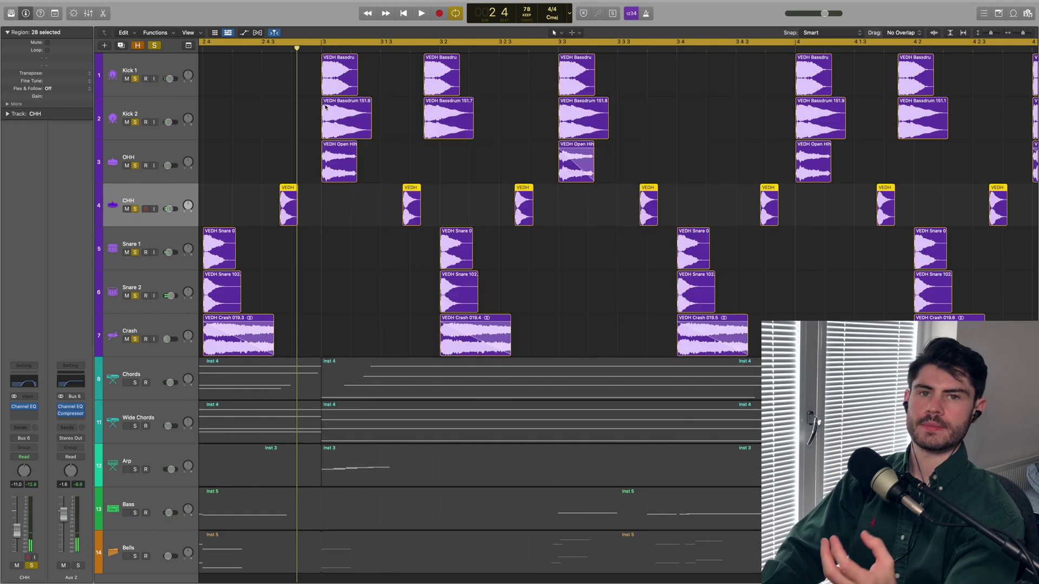
pyautogui.click(295, 137)
pyautogui.scroll(-3, 293, 136)
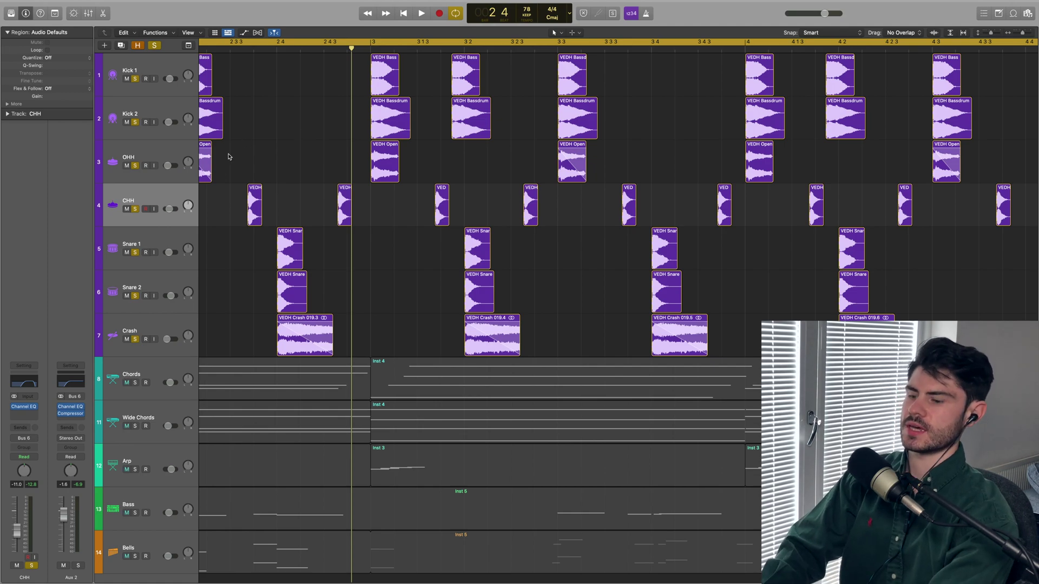
# Solo the Chords track and play its notes in the Piano Roll, then close it.
pyautogui.press('space')
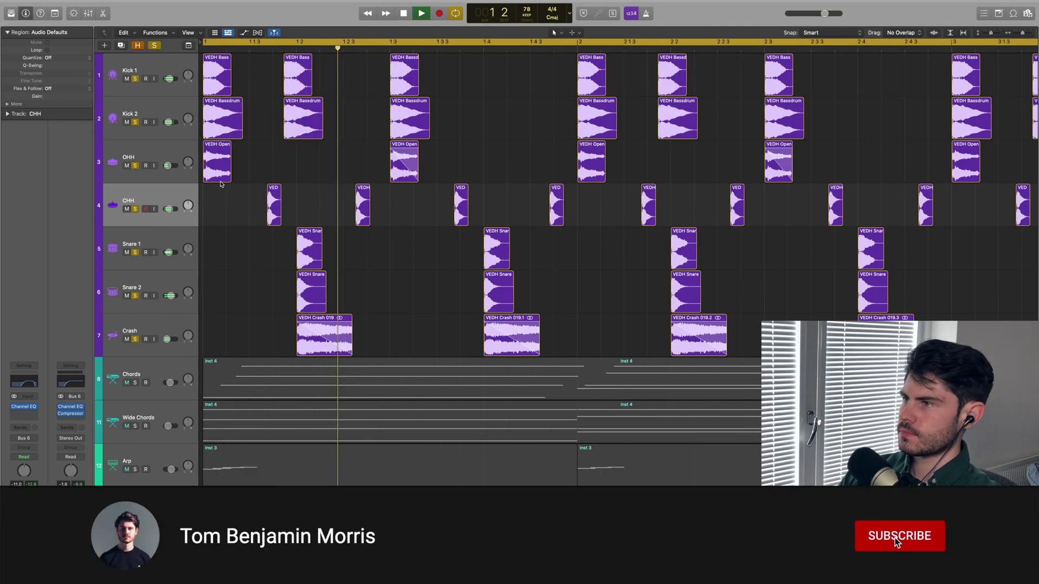
pyautogui.press('space')
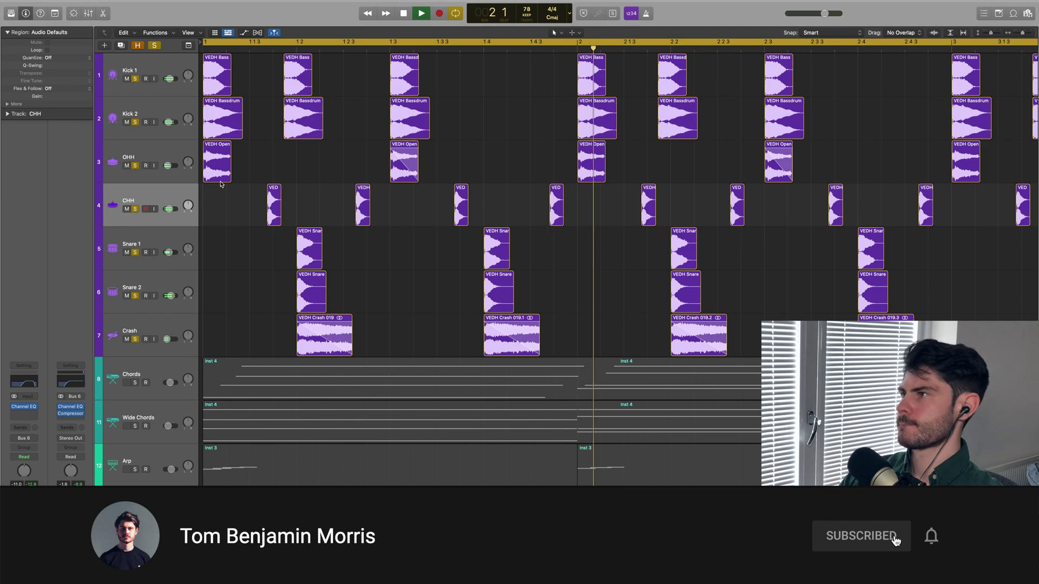
pyautogui.click(136, 380)
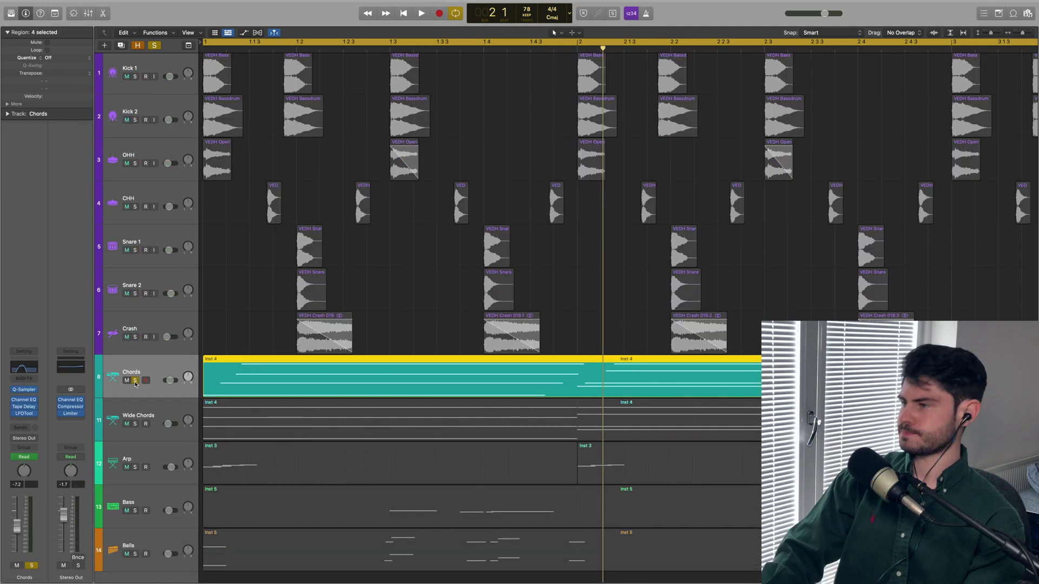
pyautogui.press('p')
pyautogui.press('space')
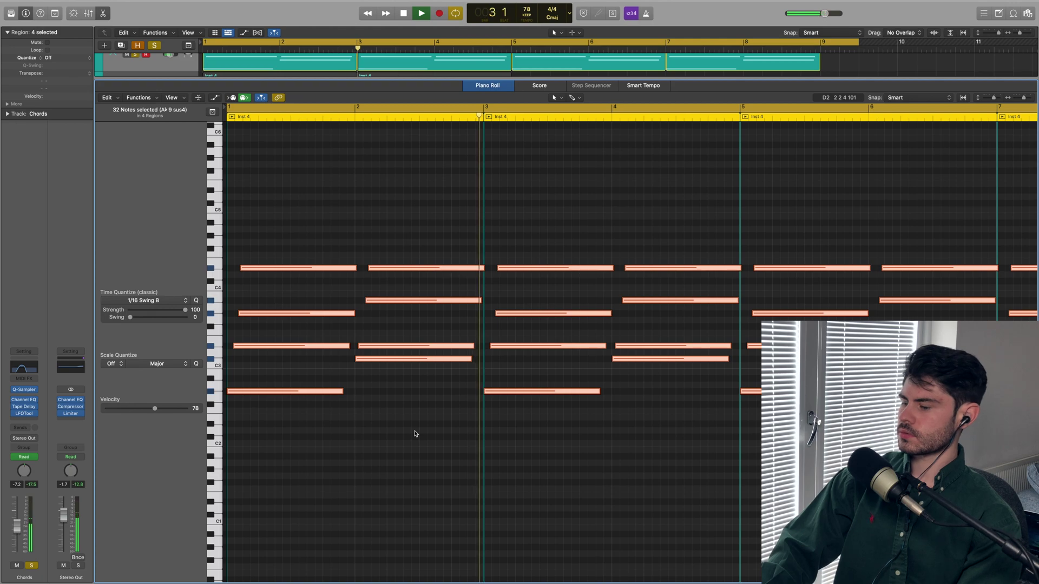
pyautogui.press('space')
pyautogui.press('p')
# Play Chords through its Quick Sampler and show the Channel EQ with its 187 Hz low cut and +6.1 dB at 246 Hz.
pyautogui.press('v')
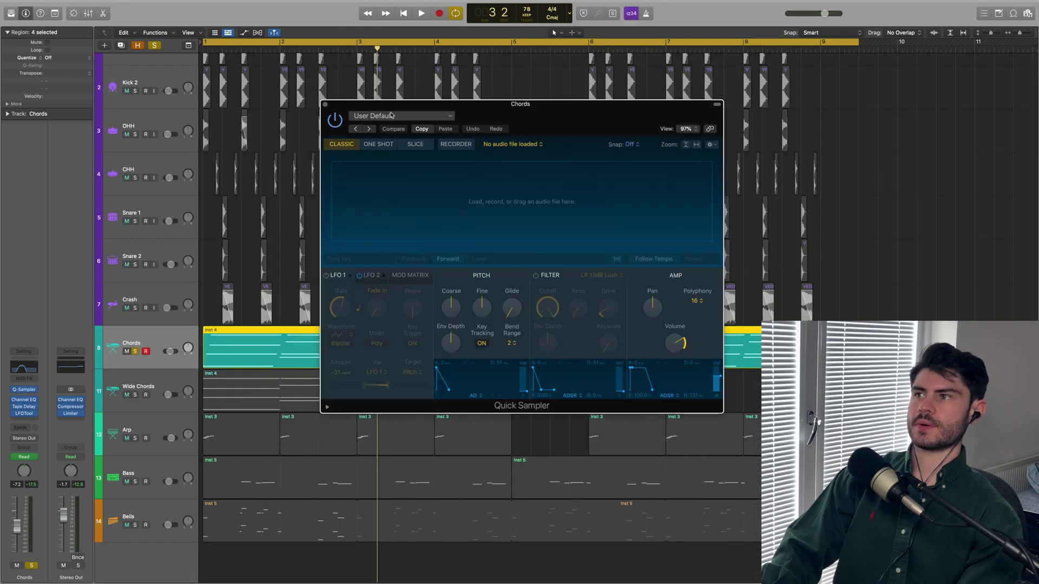
pyautogui.moveTo(382, 105); pyautogui.dragTo(420, 144)
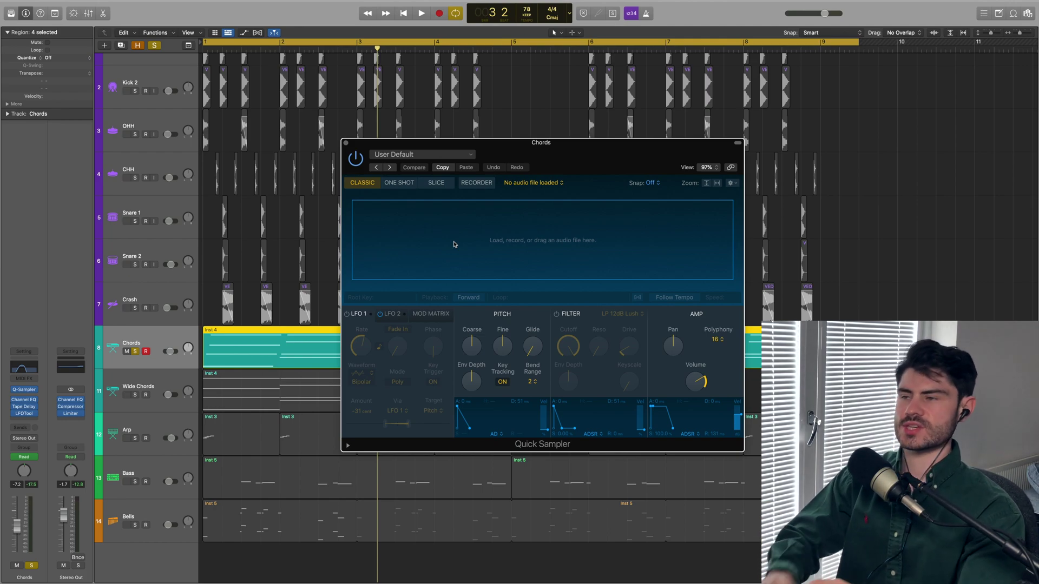
pyautogui.moveTo(13, 402)
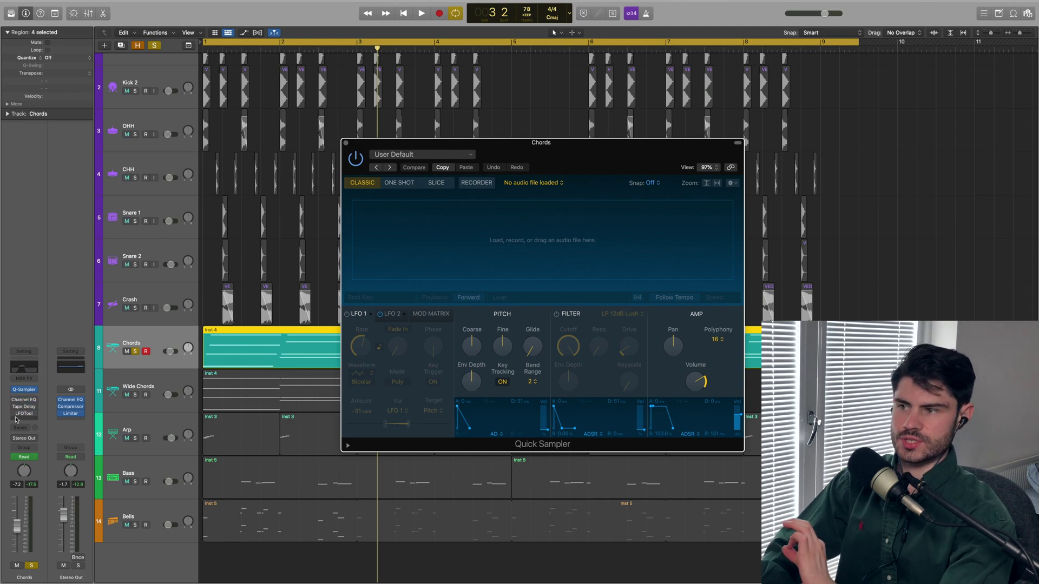
pyautogui.press('space')
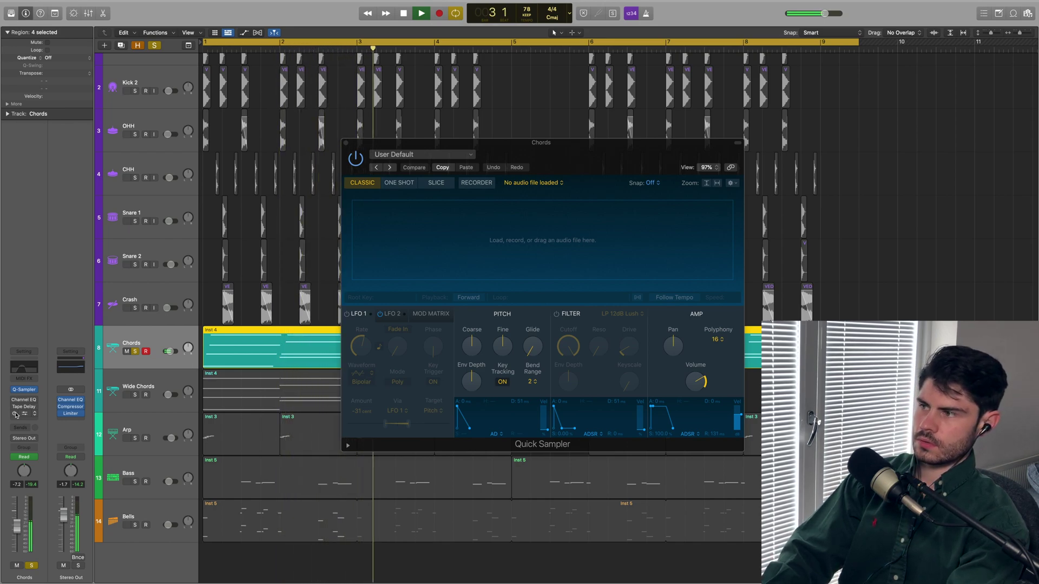
pyautogui.press('space')
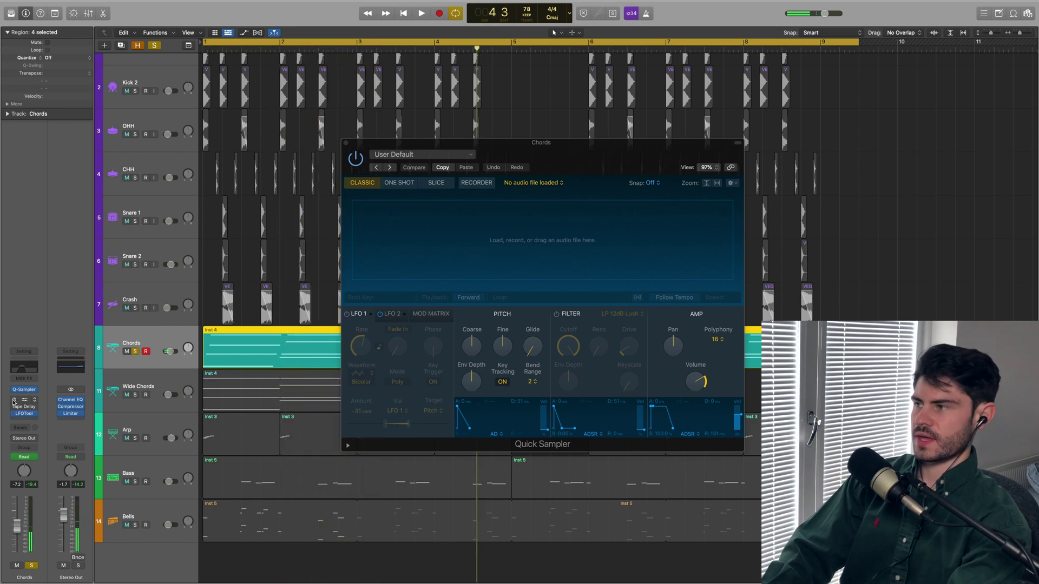
pyautogui.click(13, 402)
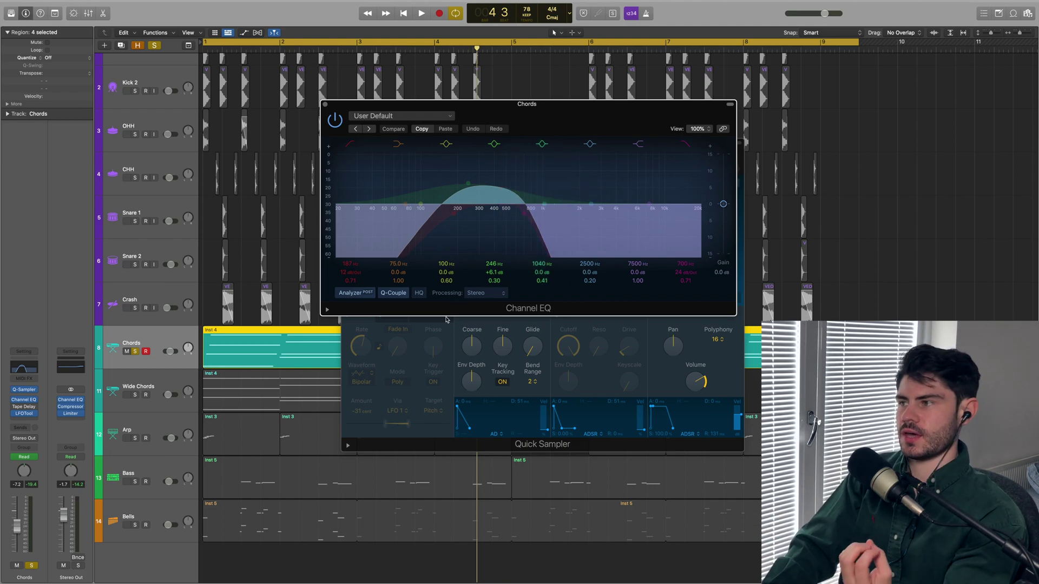
# Play the song through the Chords Tape Delay (0 ms, 100% wet, 53% LFO intensity).
pyautogui.click(22, 407)
pyautogui.click(35, 407)
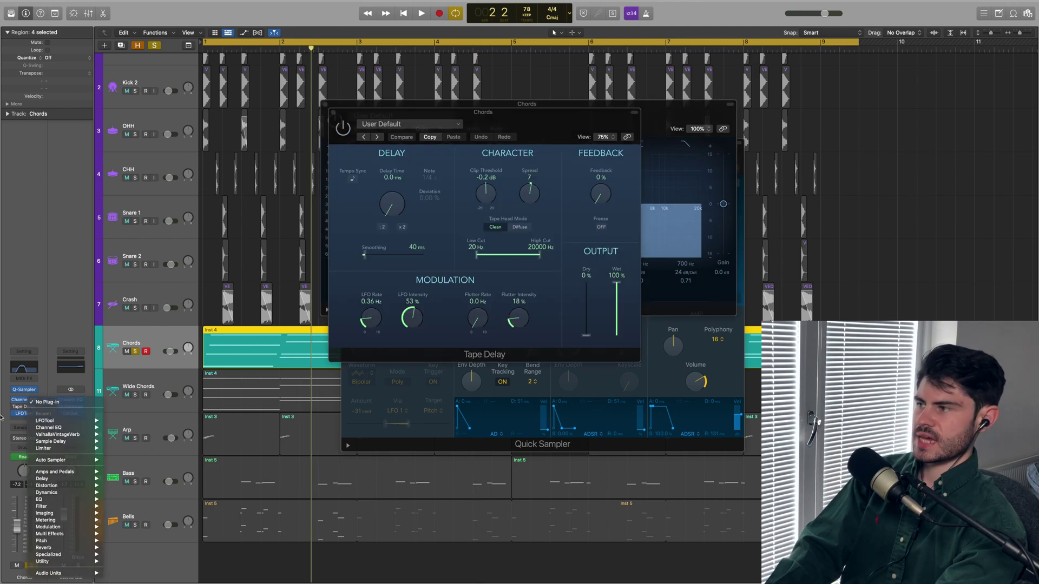
pyautogui.press('Escape')
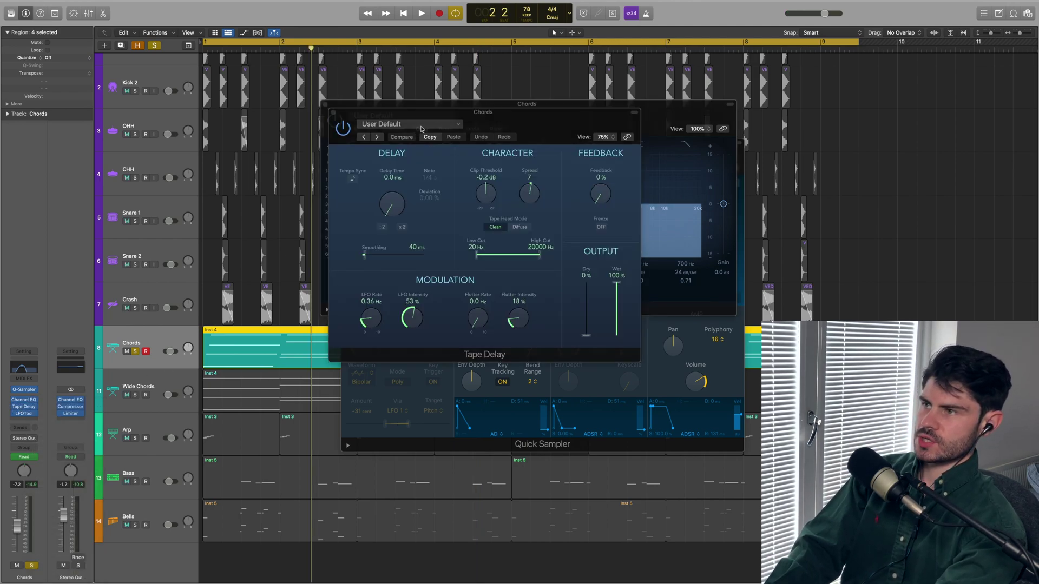
pyautogui.moveTo(530, 119); pyautogui.dragTo(551, 218)
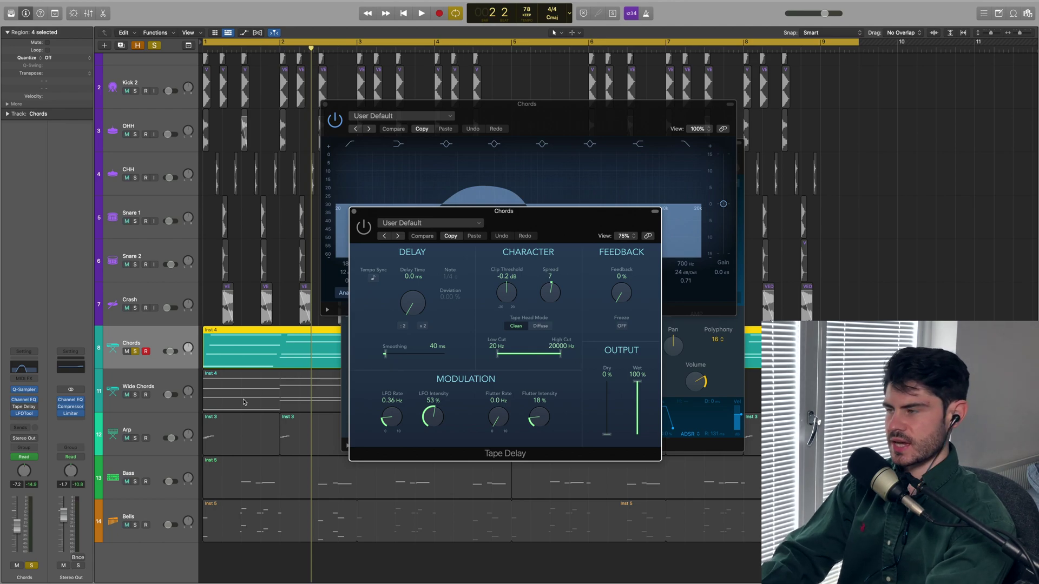
pyautogui.press('space')
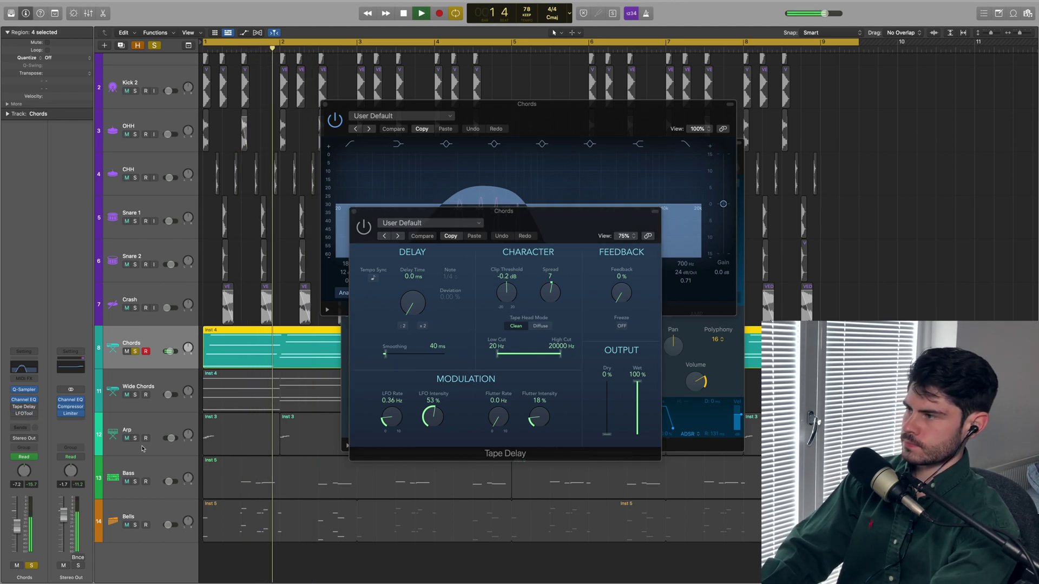
pyautogui.click(362, 234)
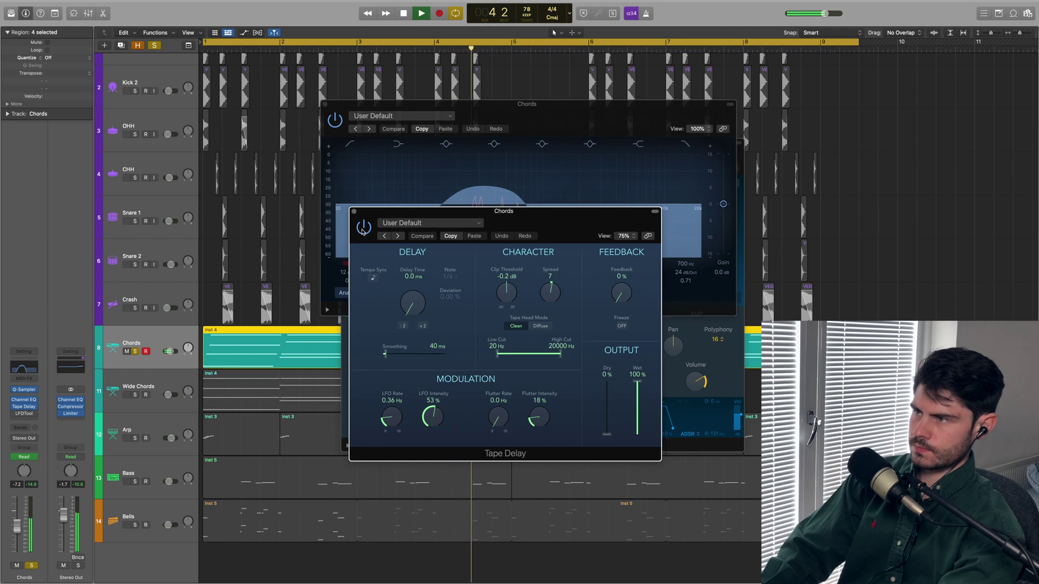
pyautogui.press('space')
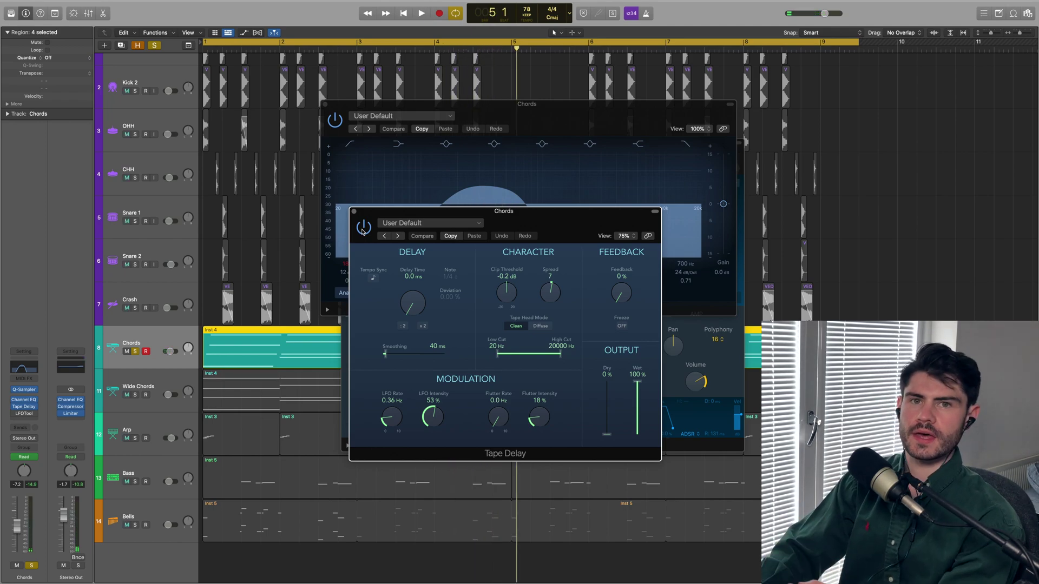
# Show the Chords LFOTool beside the arrangement and play to hear its volume shaping.
pyautogui.press('v')
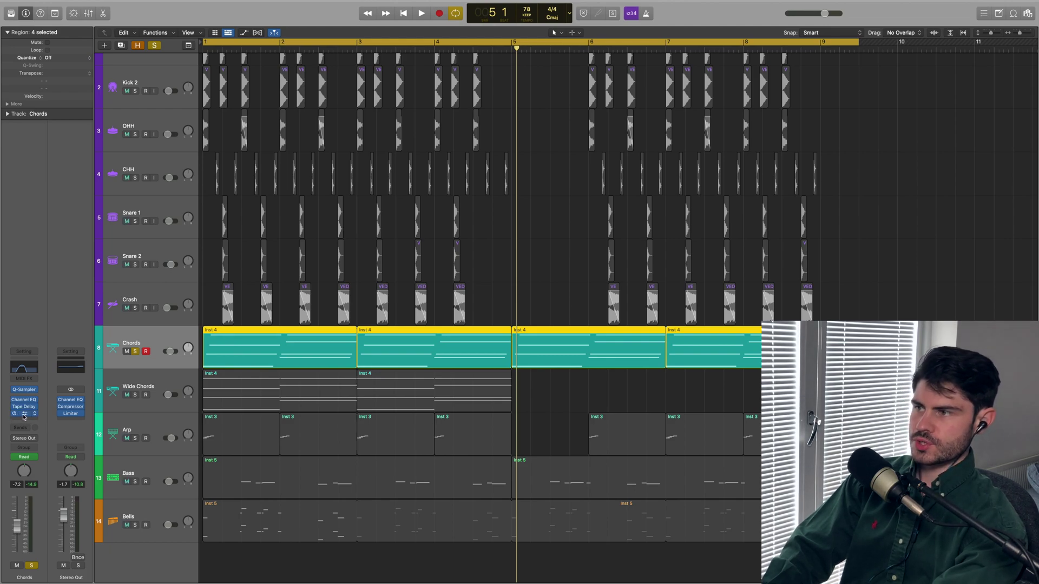
pyautogui.click(24, 414)
pyautogui.moveTo(445, 104); pyautogui.dragTo(472, 139)
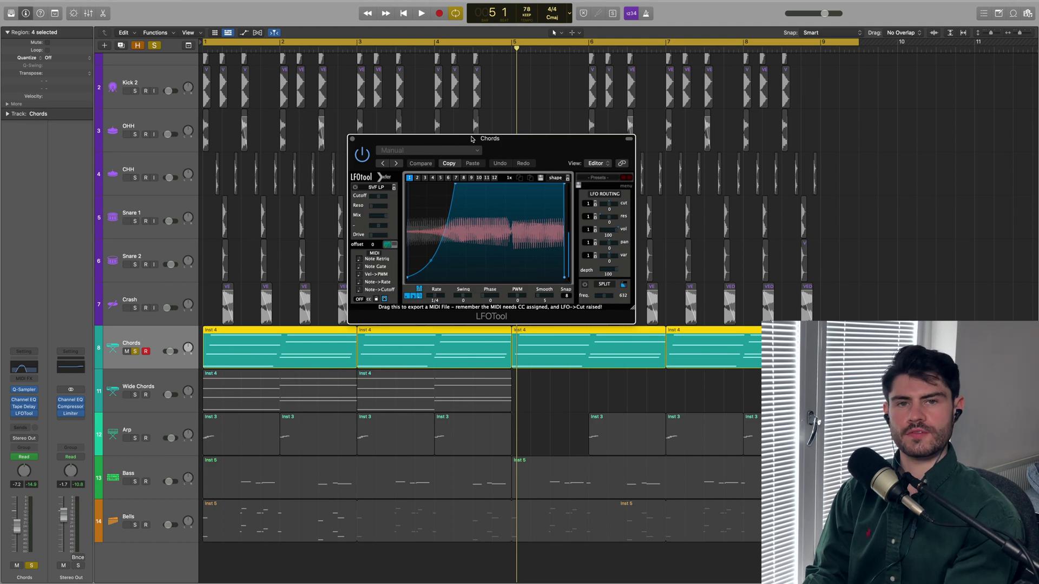
pyautogui.press('space')
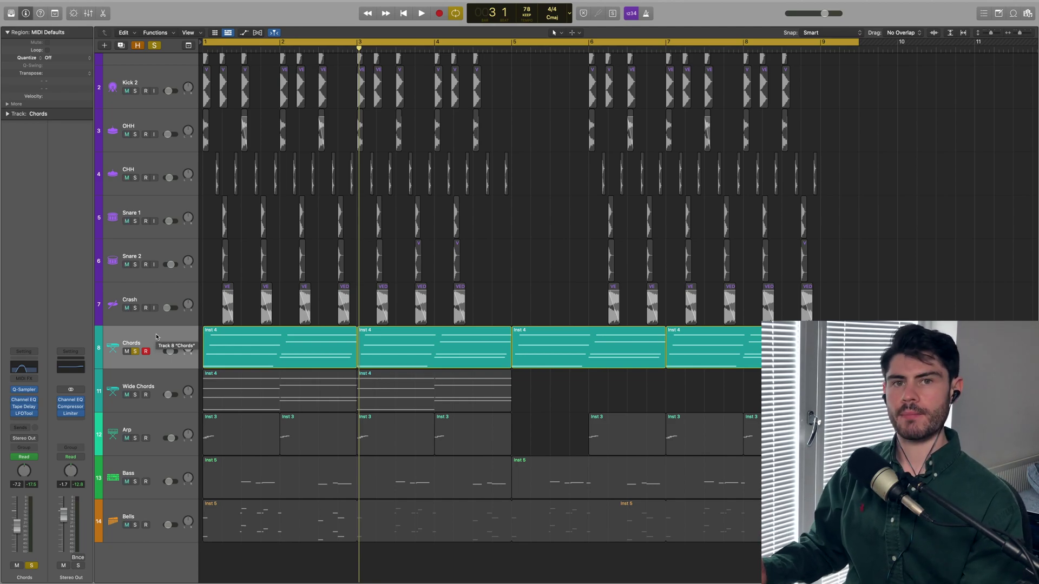
# Unsolo Chords, solo Wide Chords, and play it from bar 1.
pyautogui.click(135, 351)
pyautogui.click(156, 379)
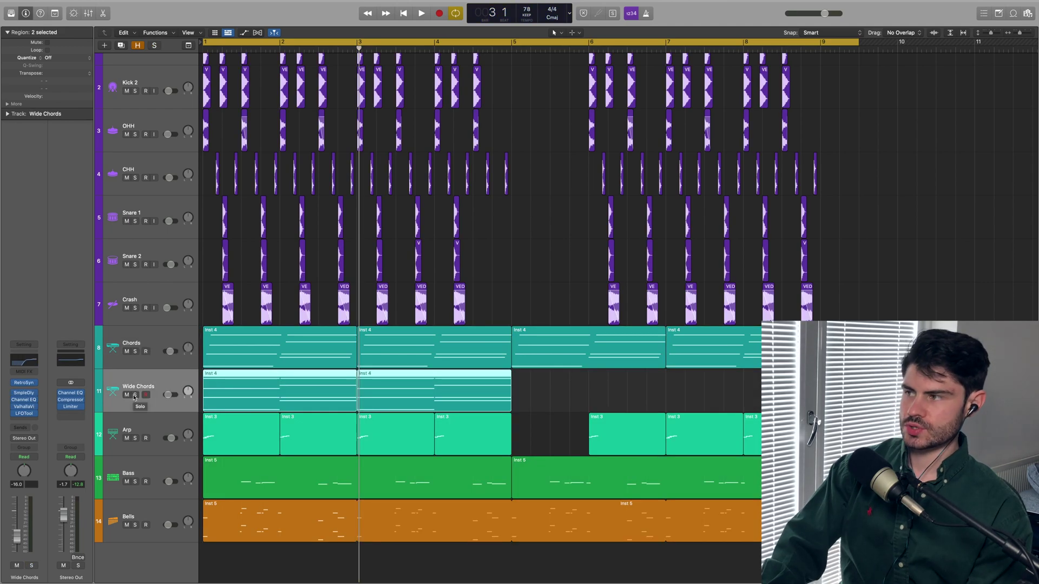
pyautogui.click(135, 394)
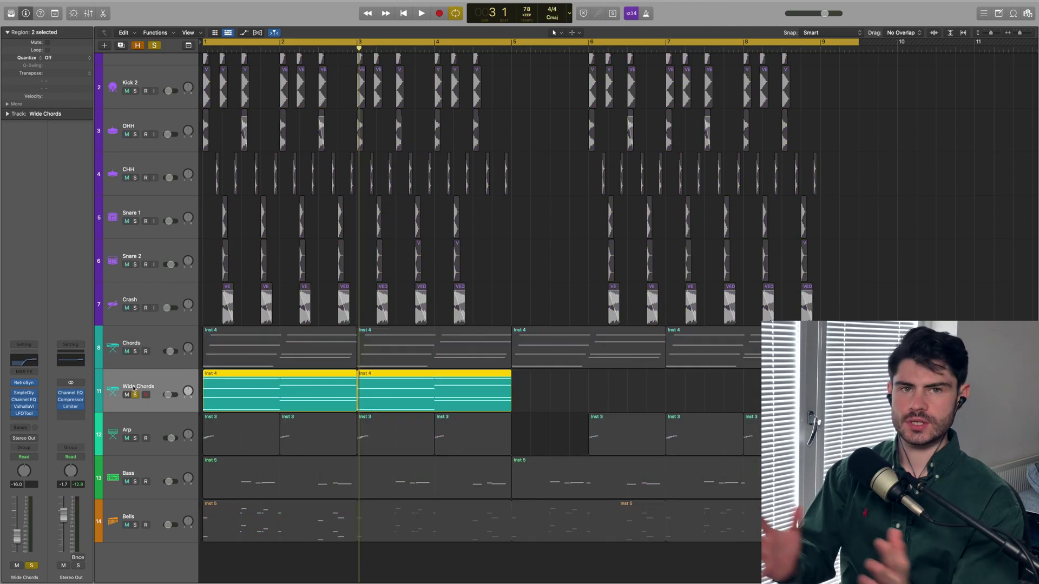
pyautogui.press('space')
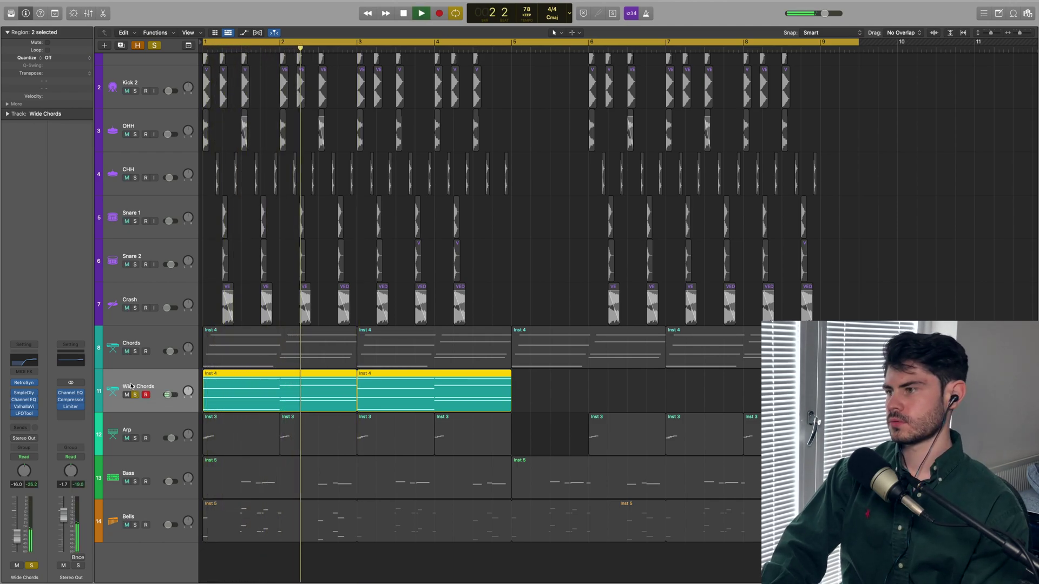
# Inspect the Wide Chords Retro Synth patch, close it, and play again from bar 1.
pyautogui.press('v')
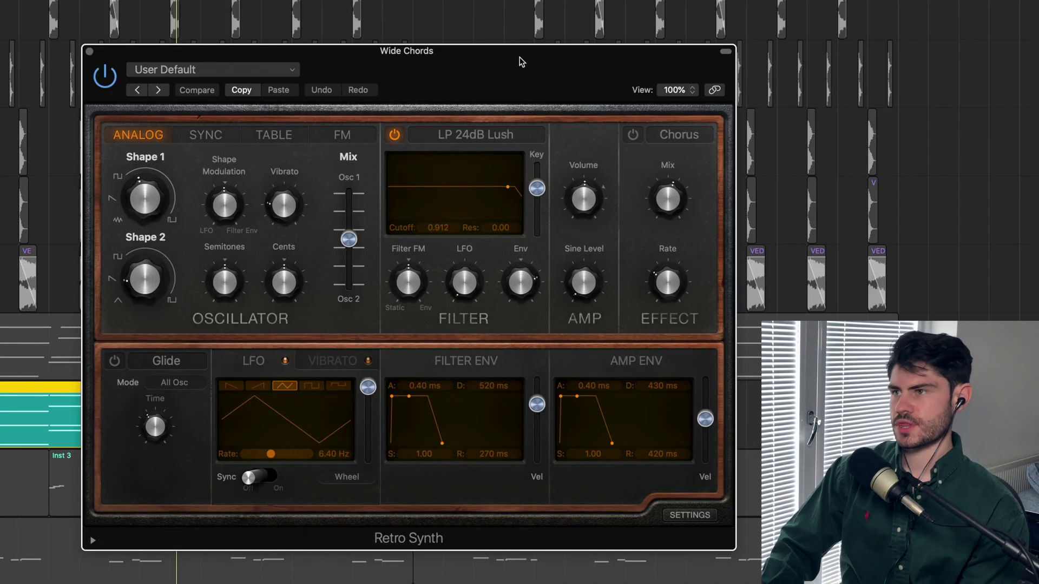
pyautogui.moveTo(411, 247)
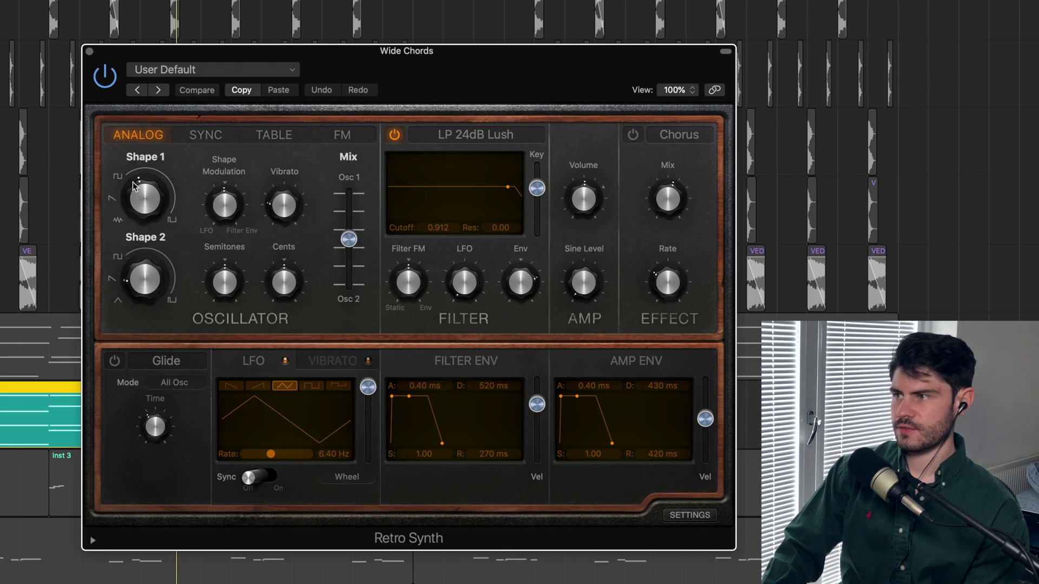
pyautogui.moveTo(134, 184)
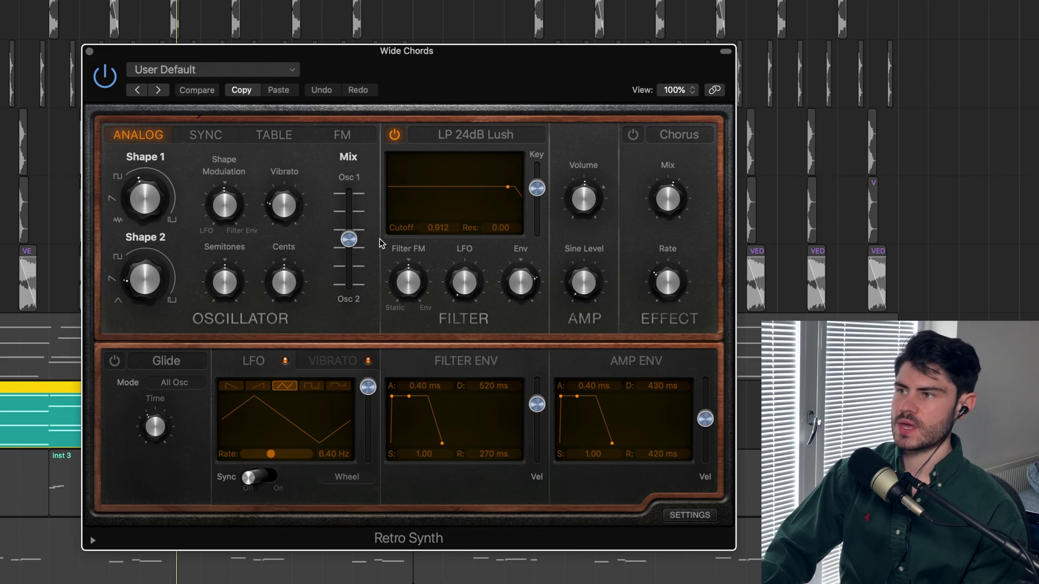
pyautogui.moveTo(341, 245)
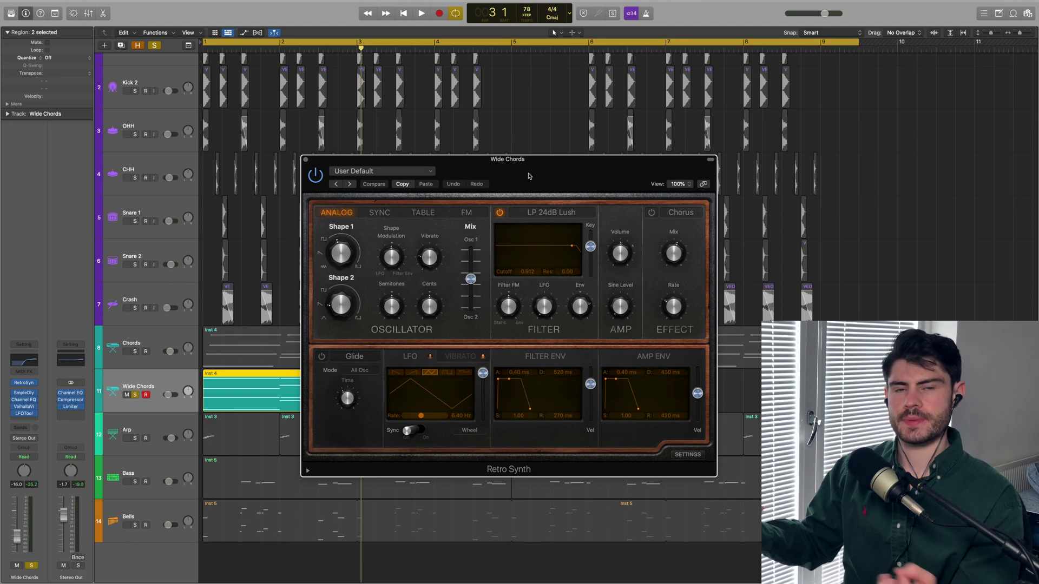
pyautogui.click(305, 159)
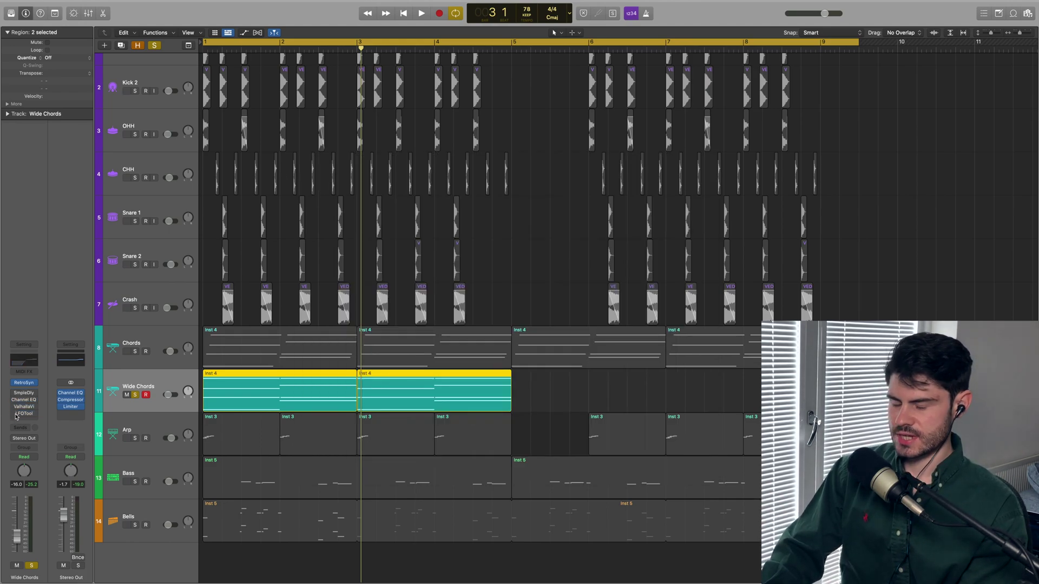
pyautogui.press('space')
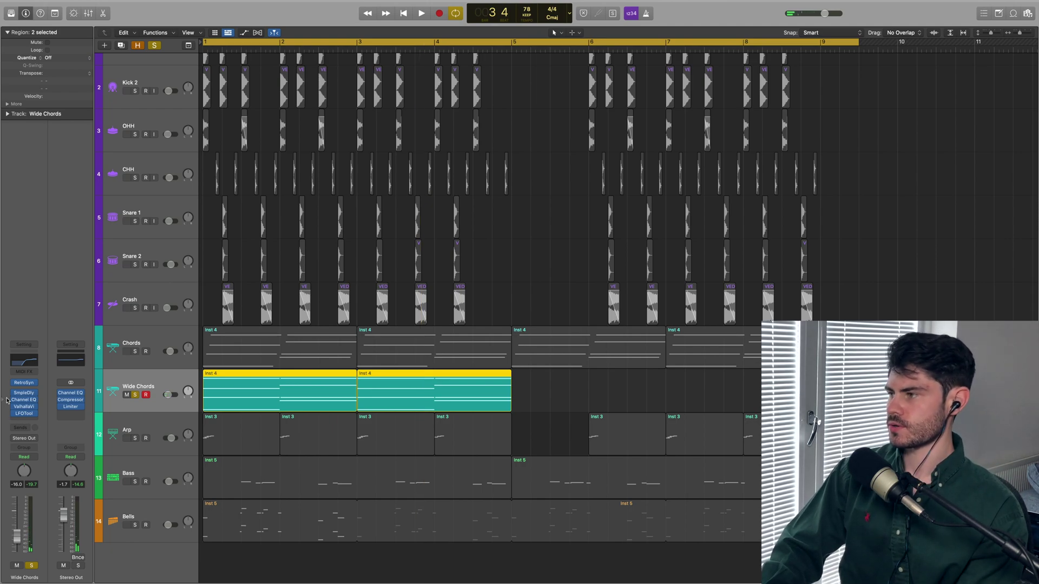
pyautogui.click(24, 395)
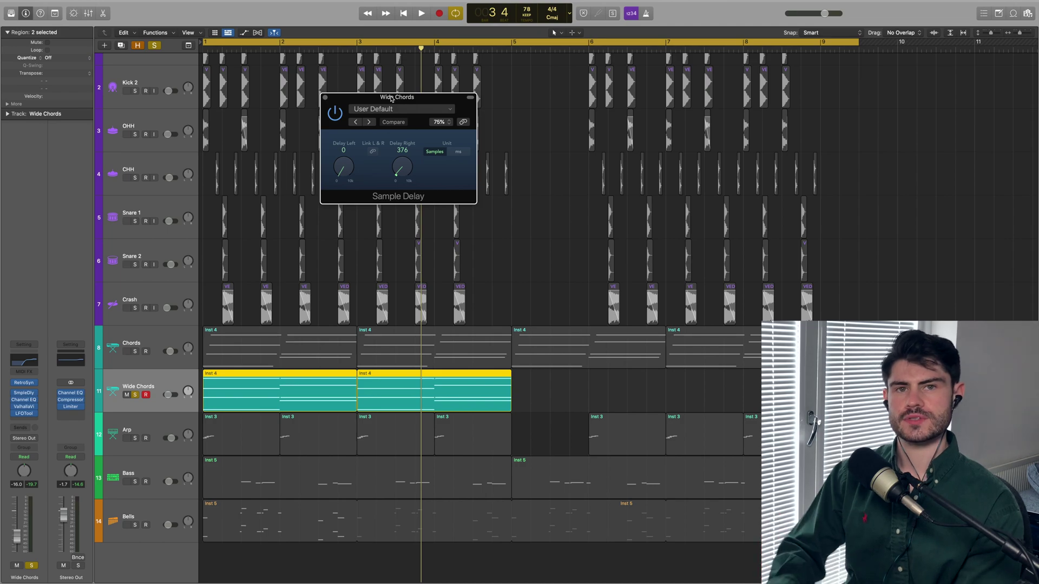
pyautogui.click(325, 98)
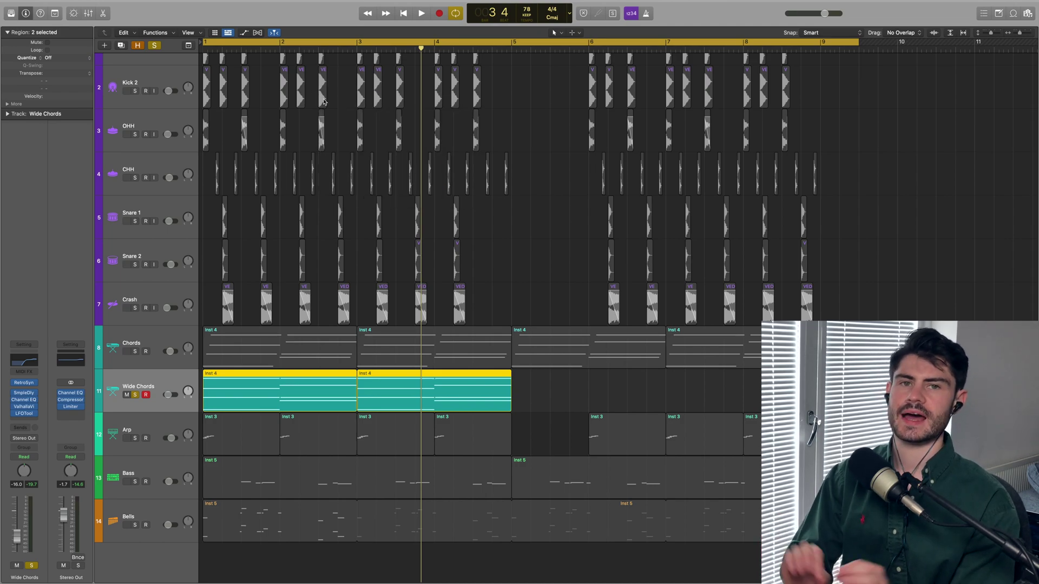
pyautogui.click(24, 399)
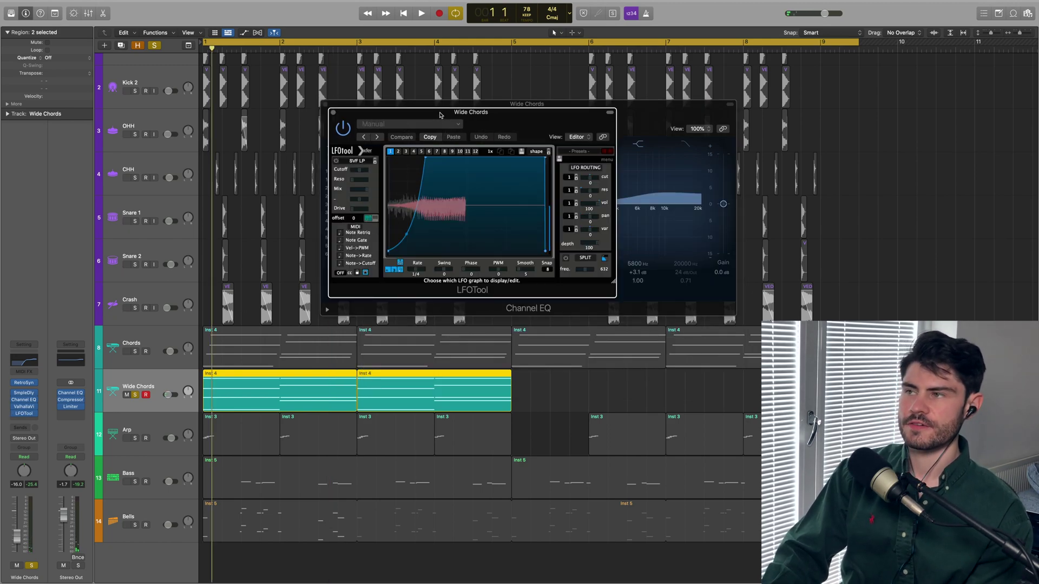
pyautogui.moveTo(440, 114); pyautogui.dragTo(469, 175)
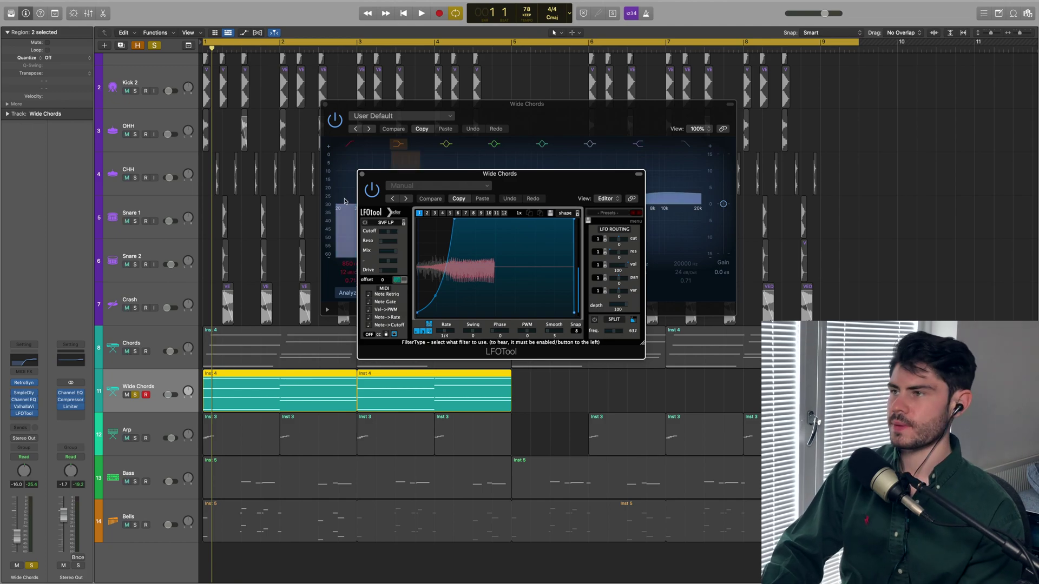
pyautogui.click(362, 173)
# Close the EQ window and briefly view the first Wide Chords region before returning to the arrangement.
pyautogui.click(324, 103)
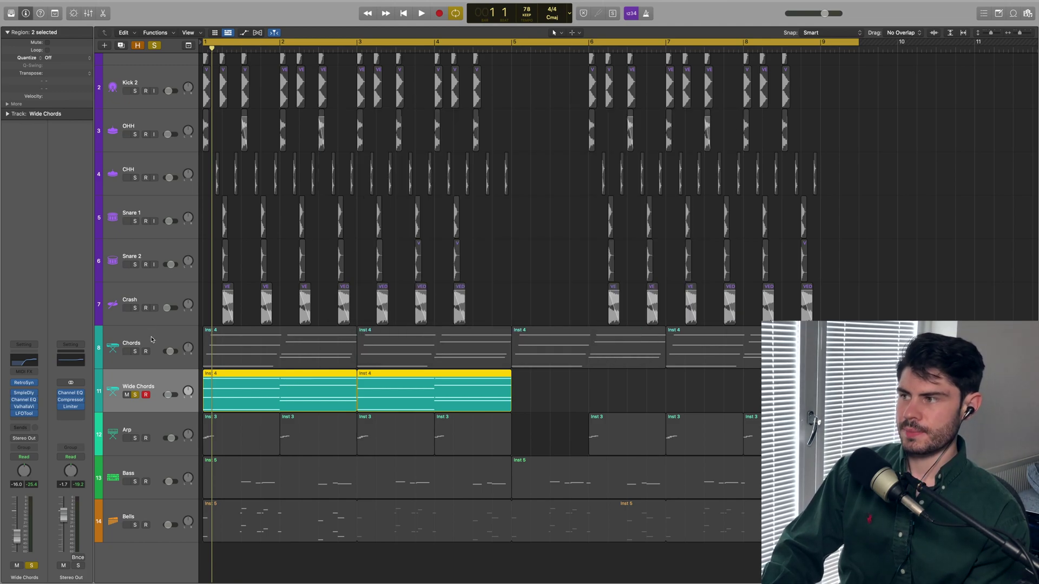
pyautogui.click(152, 340)
pyautogui.doubleClick(248, 402)
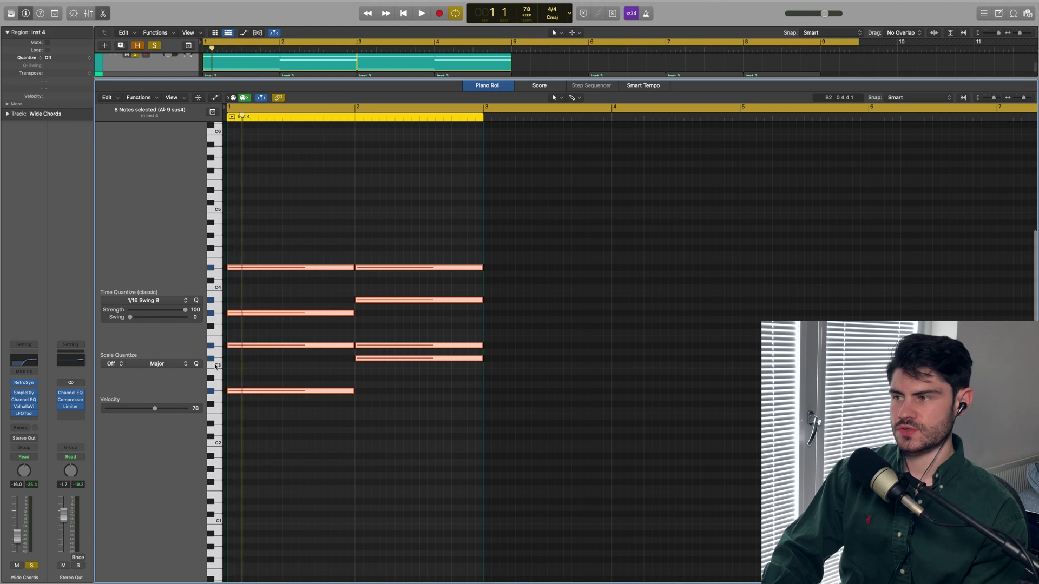
pyautogui.press('super+Right')
pyautogui.press('x')
pyautogui.press('x')
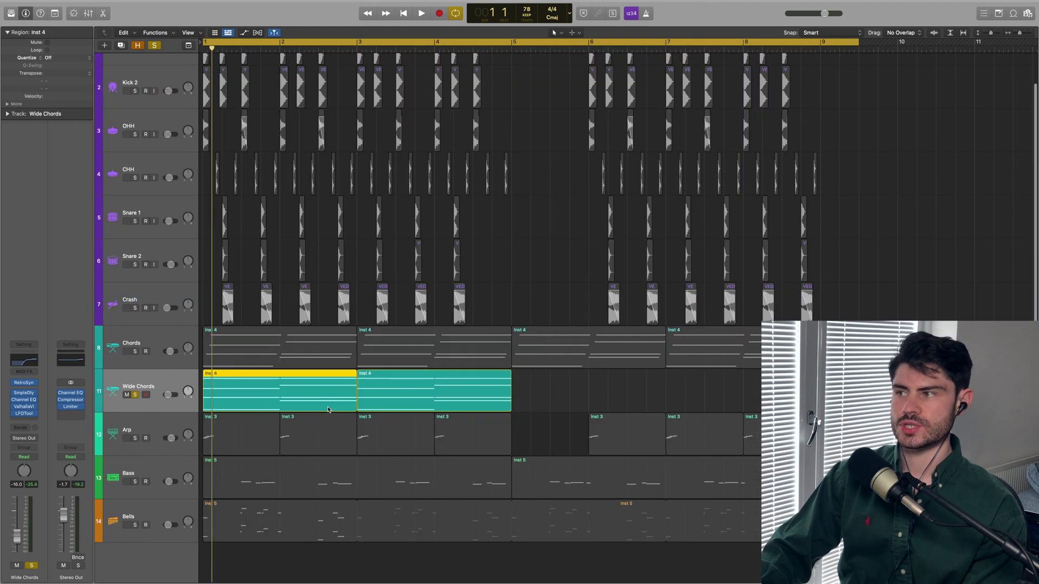
# Solo Chords and play its first region's two-bar voicings in the Piano Roll.
pyautogui.moveTo(151, 386)
pyautogui.click(134, 351)
pyautogui.press('space')
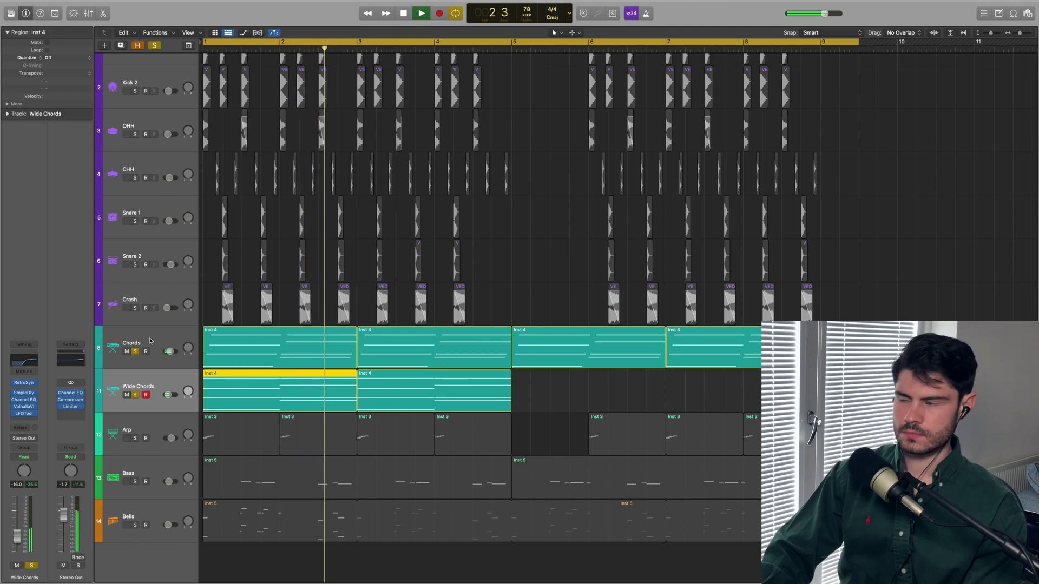
pyautogui.doubleClick(243, 352)
pyautogui.press('space')
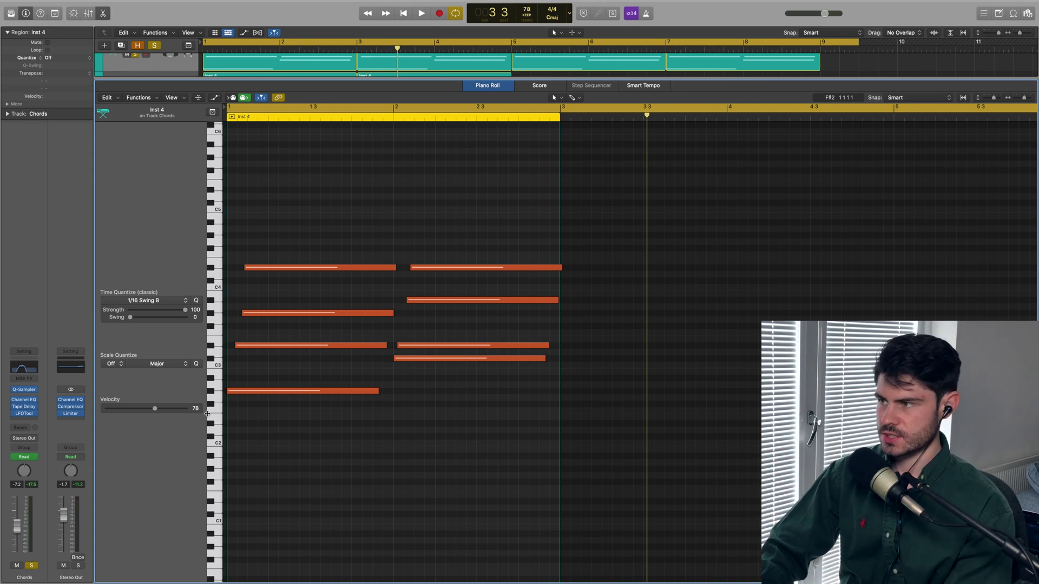
pyautogui.press('space')
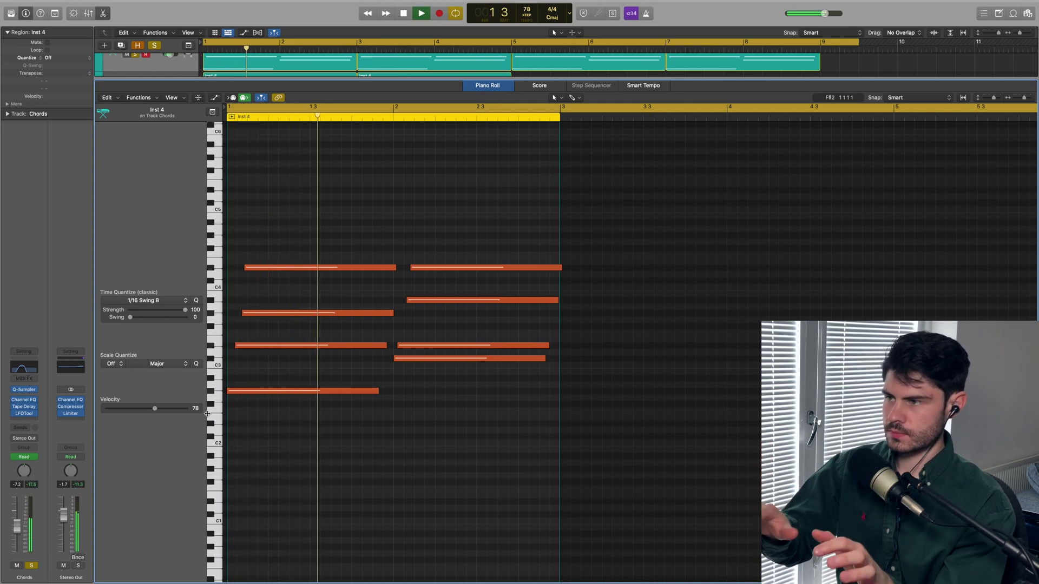
pyautogui.press('space')
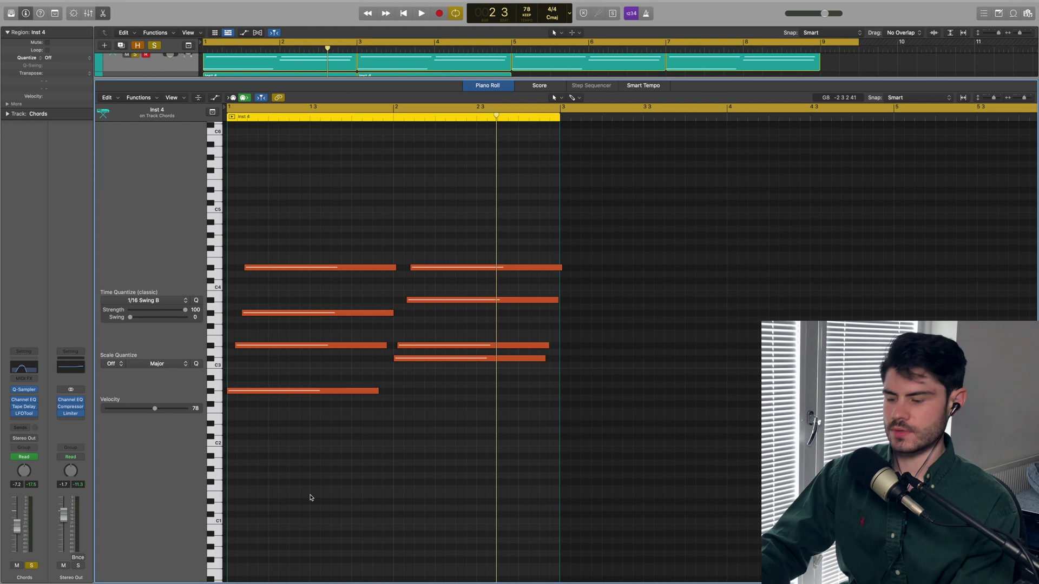
# Solo the drums from Crash to Kick 1, play them alongside the chords, then clear all solos.
pyautogui.press('p')
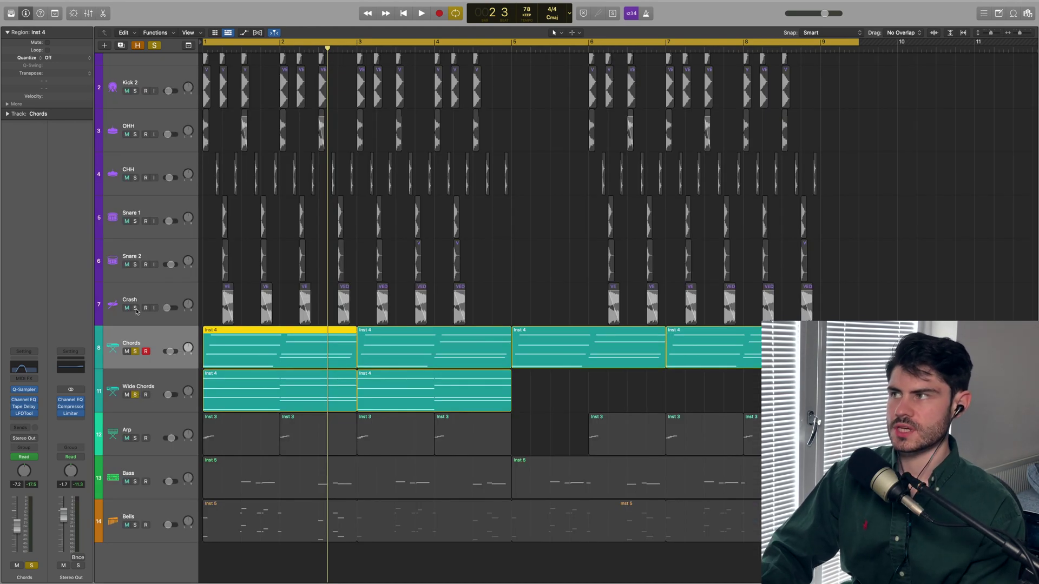
pyautogui.moveTo(136, 308); pyautogui.dragTo(135, 61)
pyautogui.press('space')
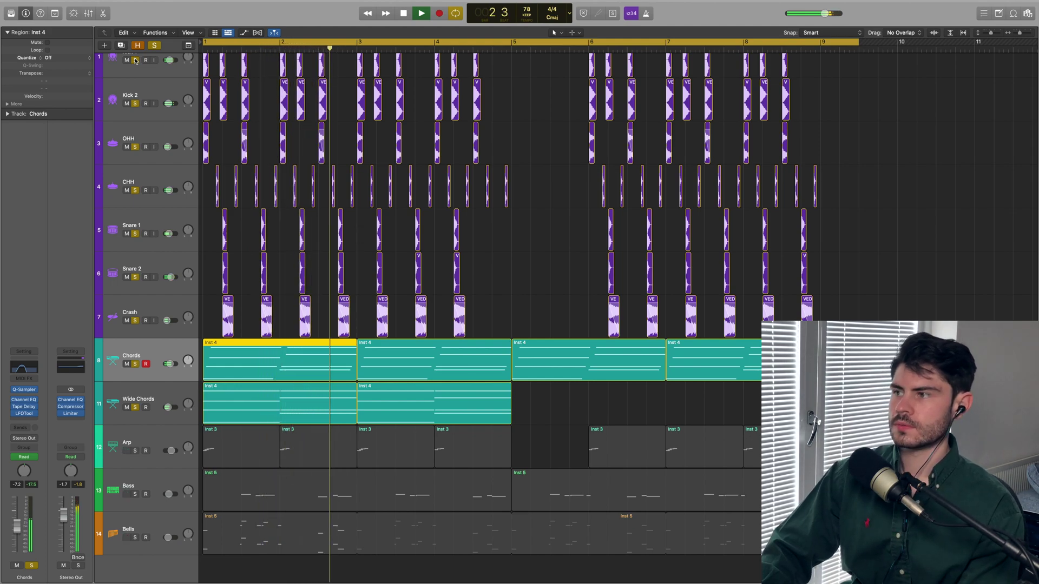
pyautogui.press('space')
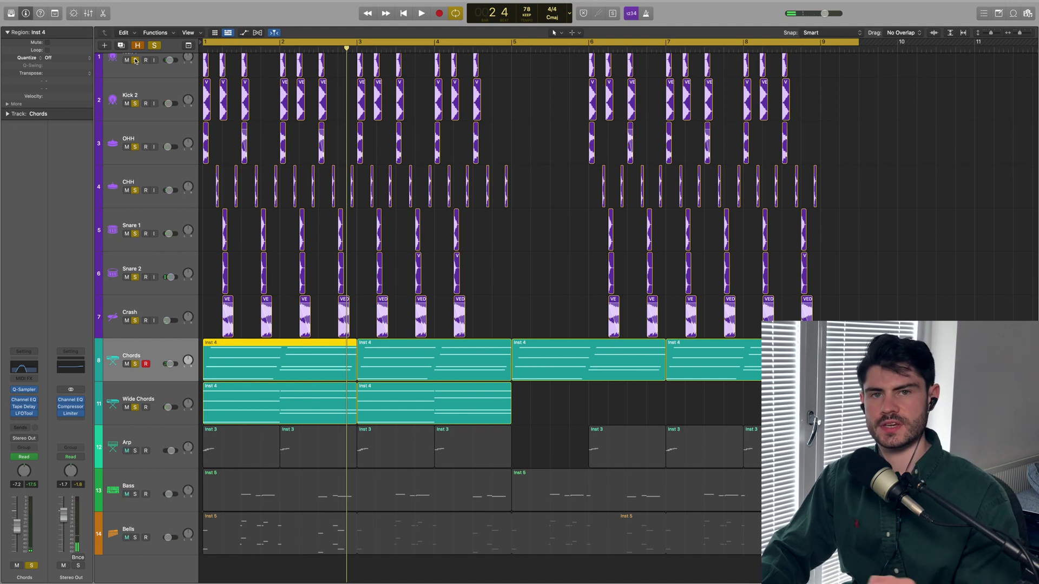
pyautogui.keyDown('alt'); pyautogui.click(134, 233); pyautogui.keyUp('alt')
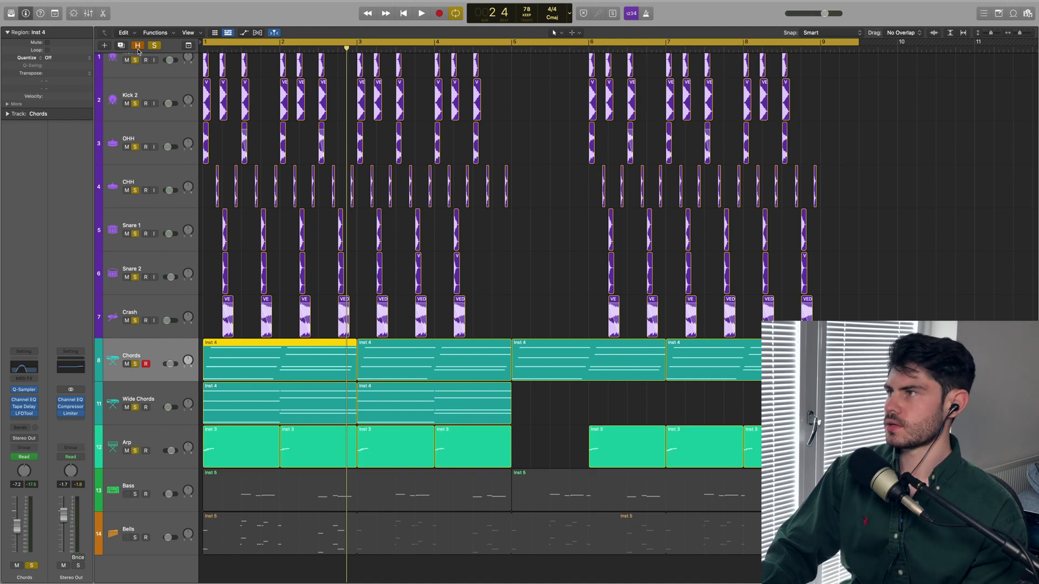
# Solo the Arp, play it from the song start, then show its Serum synth's ENV 1 settings.
pyautogui.click(135, 450)
pyautogui.click(135, 439)
pyautogui.press('Return')
pyautogui.press('space')
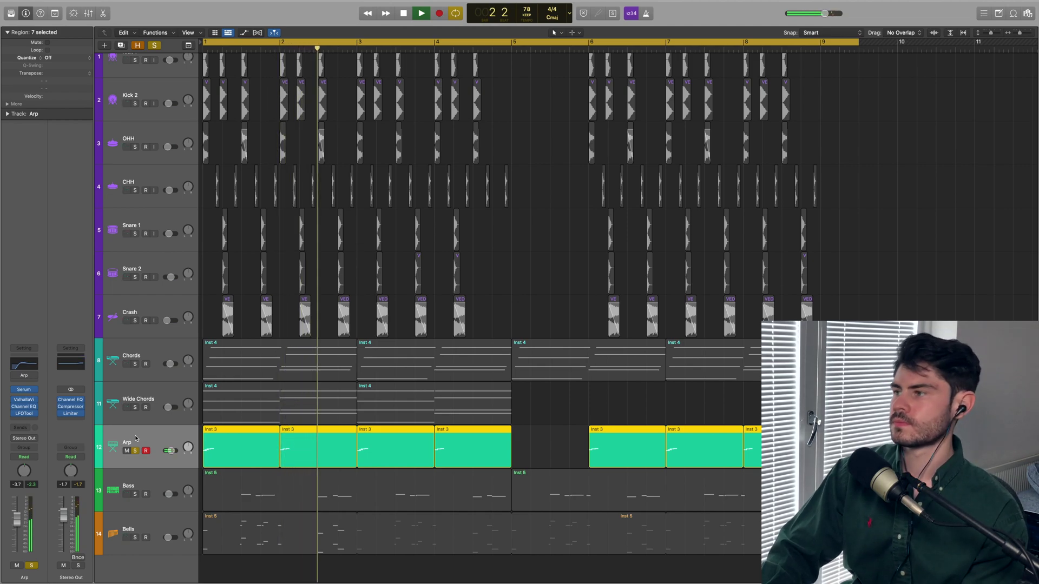
pyautogui.press('space')
pyautogui.scroll(1, 136, 446)
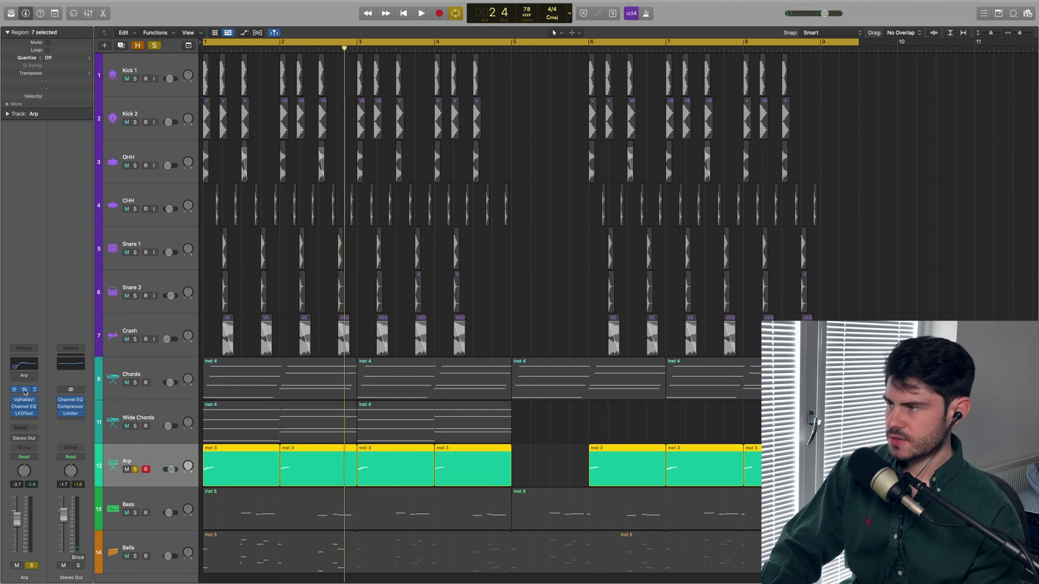
pyautogui.press('v')
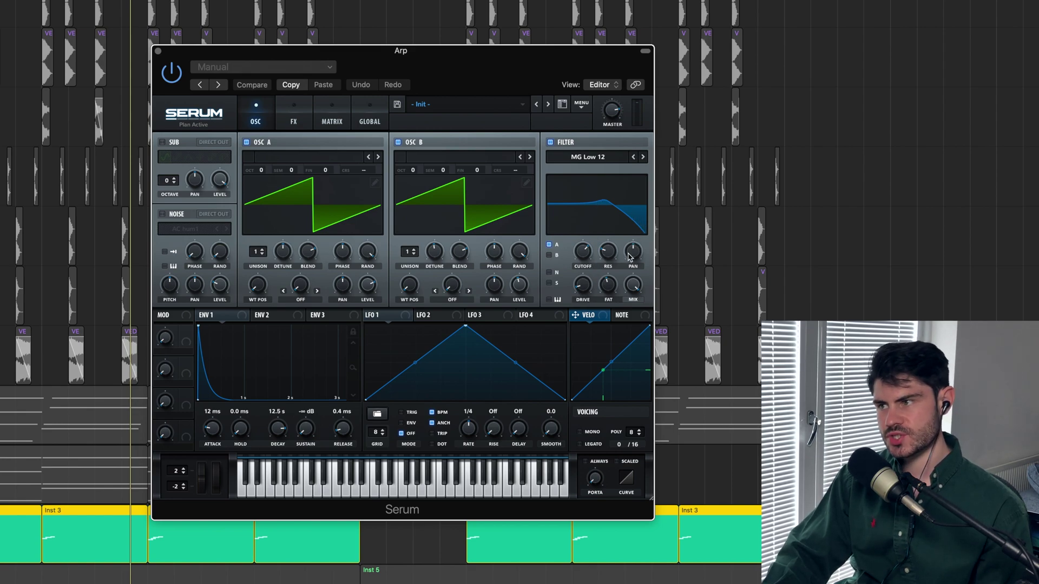
pyautogui.click(213, 315)
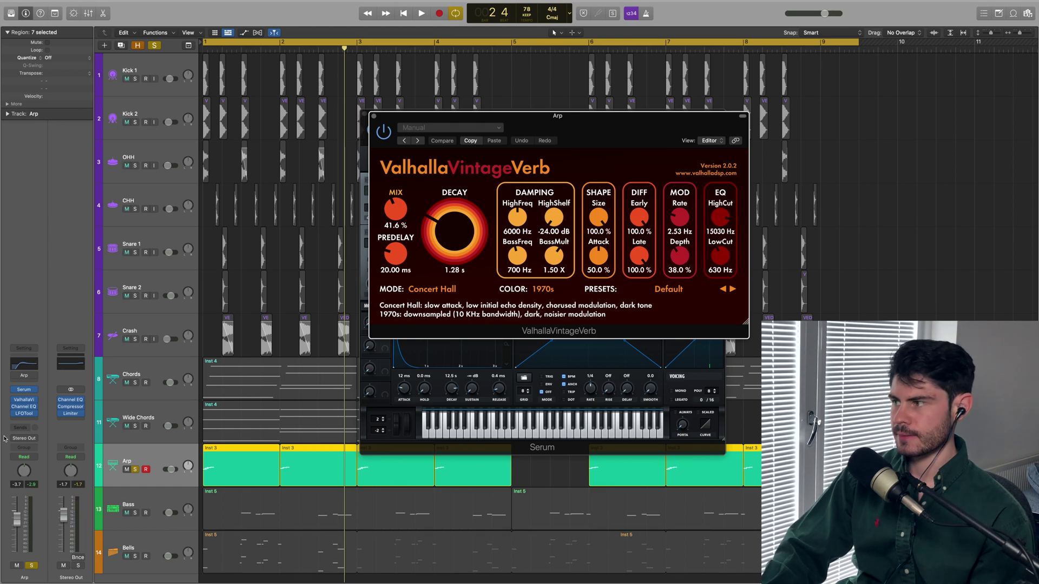
# Review the Arp's Channel EQ (155 Hz high-pass) and LFOTool, then open the first Arp region's notes.
pyautogui.click(24, 406)
pyautogui.moveTo(454, 107); pyautogui.dragTo(478, 128)
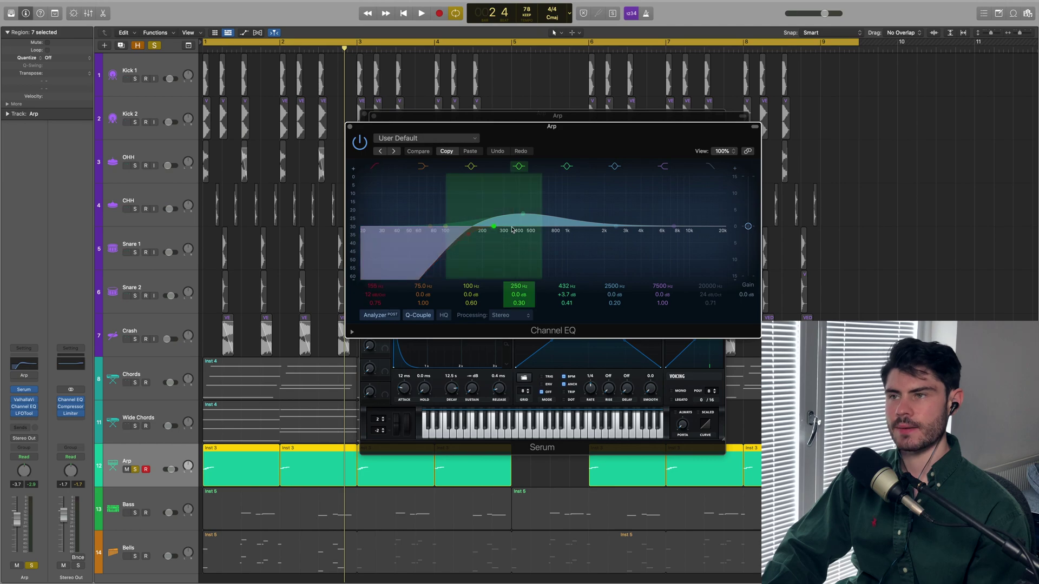
pyautogui.click(24, 414)
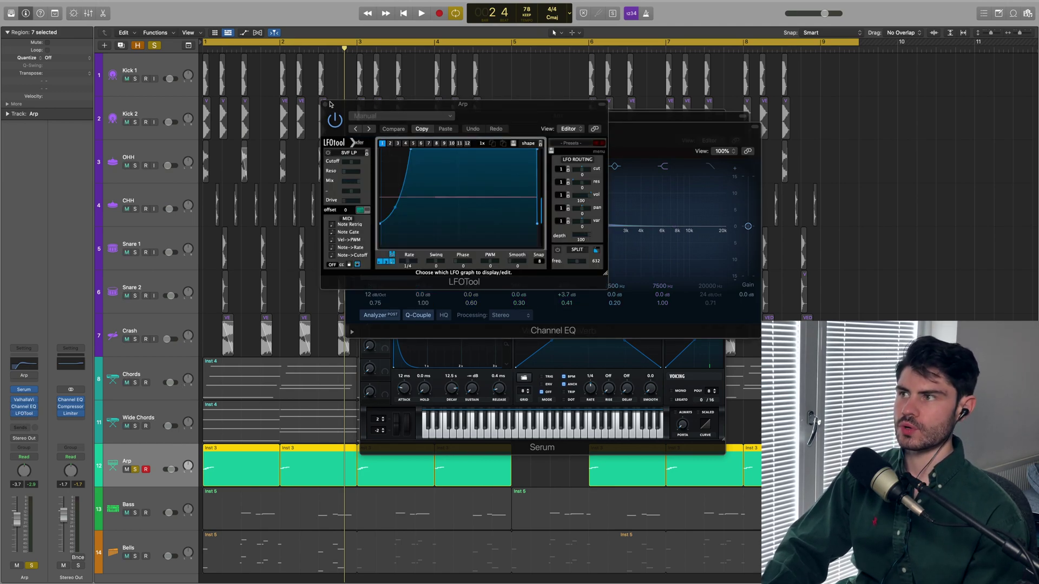
pyautogui.moveTo(324, 105); pyautogui.dragTo(392, 114)
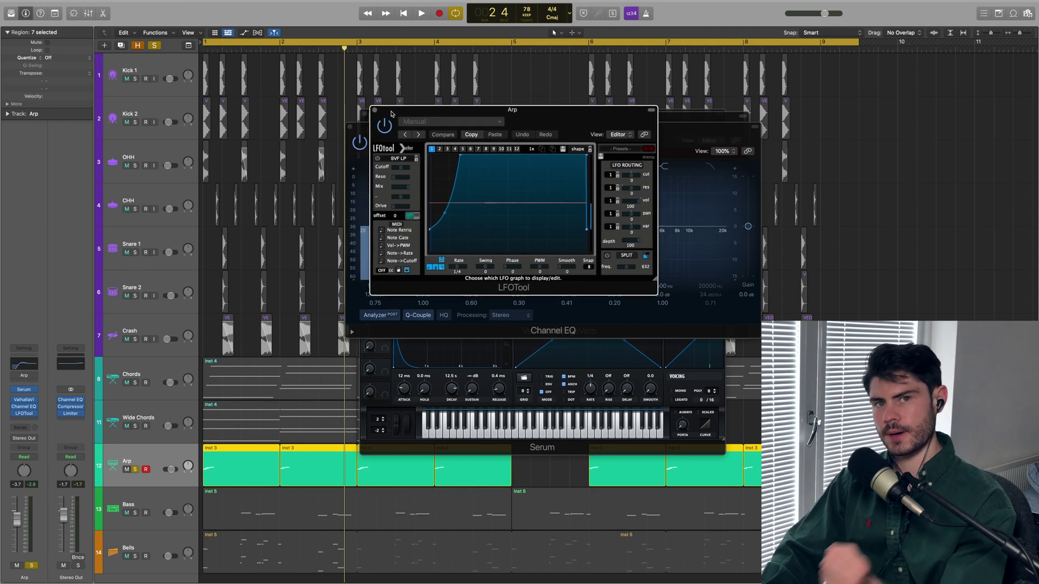
pyautogui.click(372, 110)
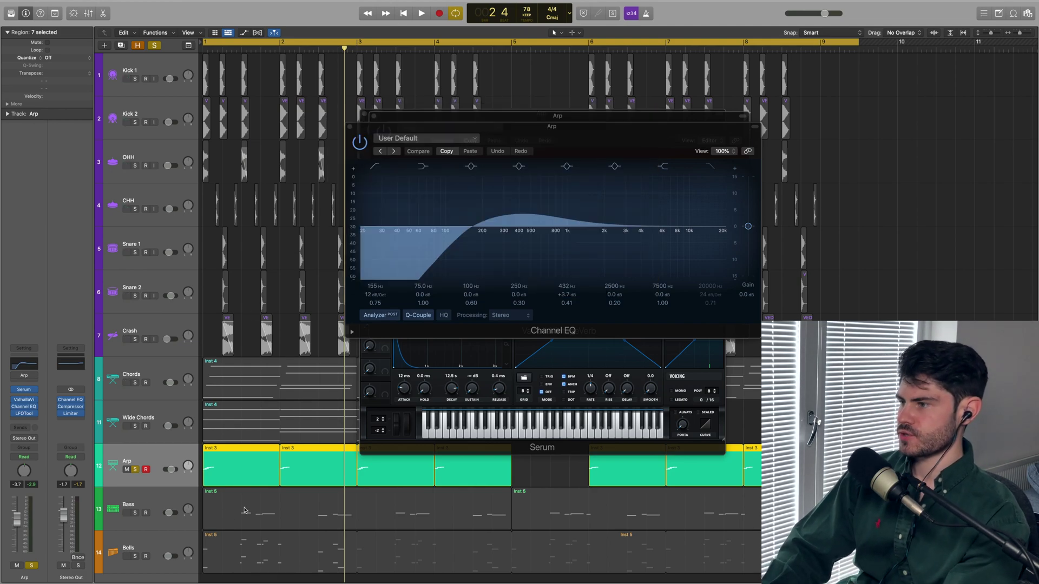
pyautogui.click(244, 510)
pyautogui.doubleClick(246, 469)
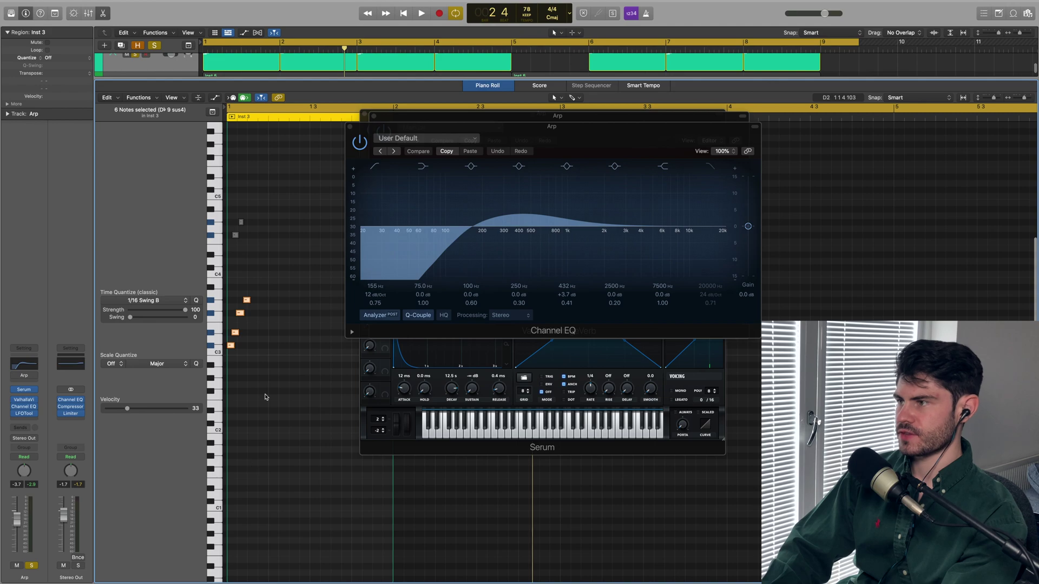
# Zoom in and select the first Arp region's four lower notes.
pyautogui.press('super+Right')
pyautogui.click(263, 383)
pyautogui.moveTo(231, 368); pyautogui.dragTo(291, 271)
# Close the Channel EQ, Valhalla reverb and Serum plug-in windows.
pyautogui.click(349, 126)
pyautogui.click(366, 116)
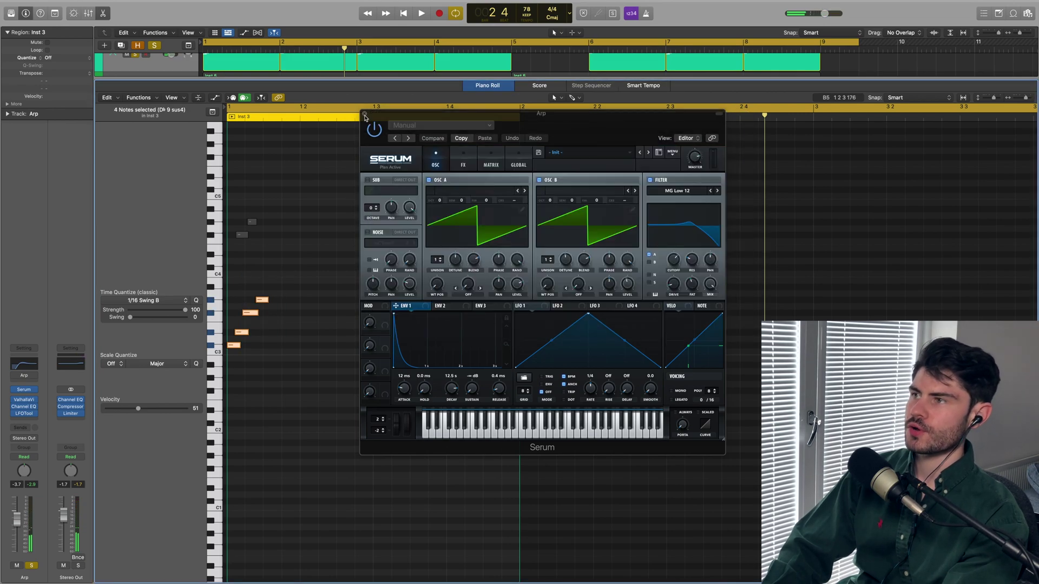
pyautogui.click(365, 115)
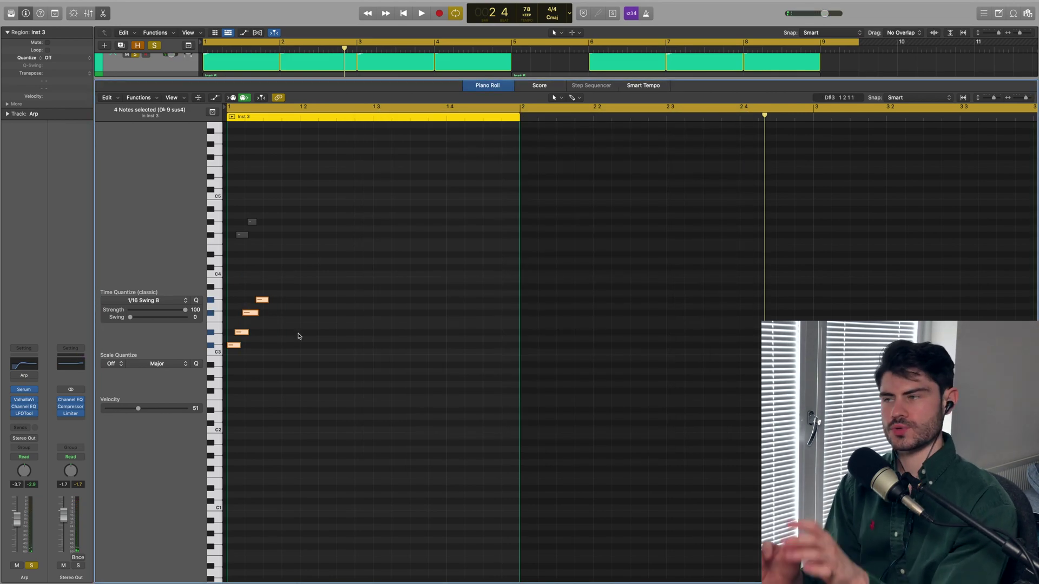
pyautogui.scroll(6, 298, 338)
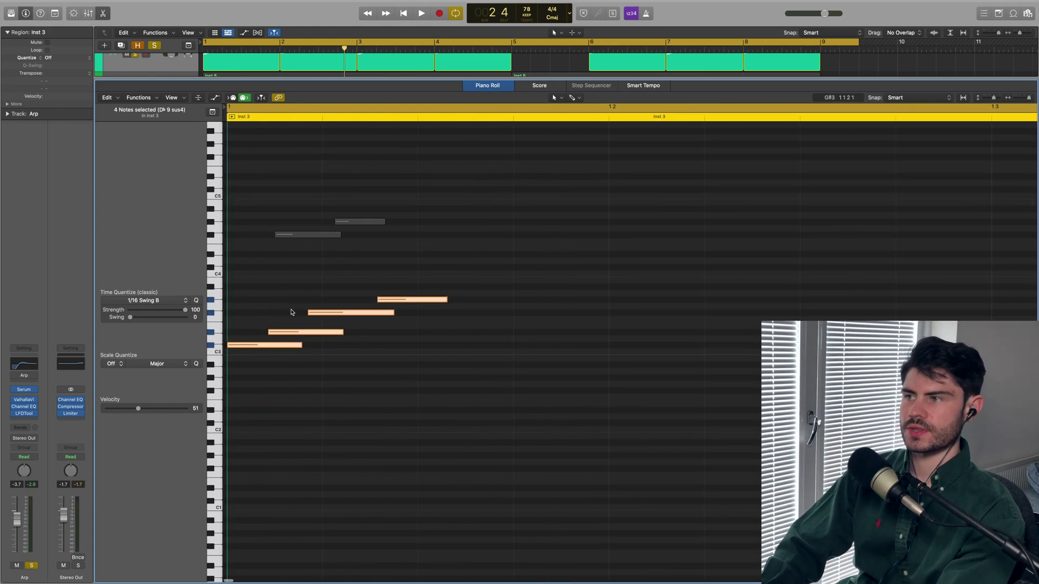
pyautogui.scroll(-8, 384, 370)
pyautogui.scroll(2, 253, 203)
pyautogui.scroll(1, 265, 67)
# Show both Arp regions in the Piano Roll and select each region's arpeggio notes to compare.
pyautogui.click(288, 66)
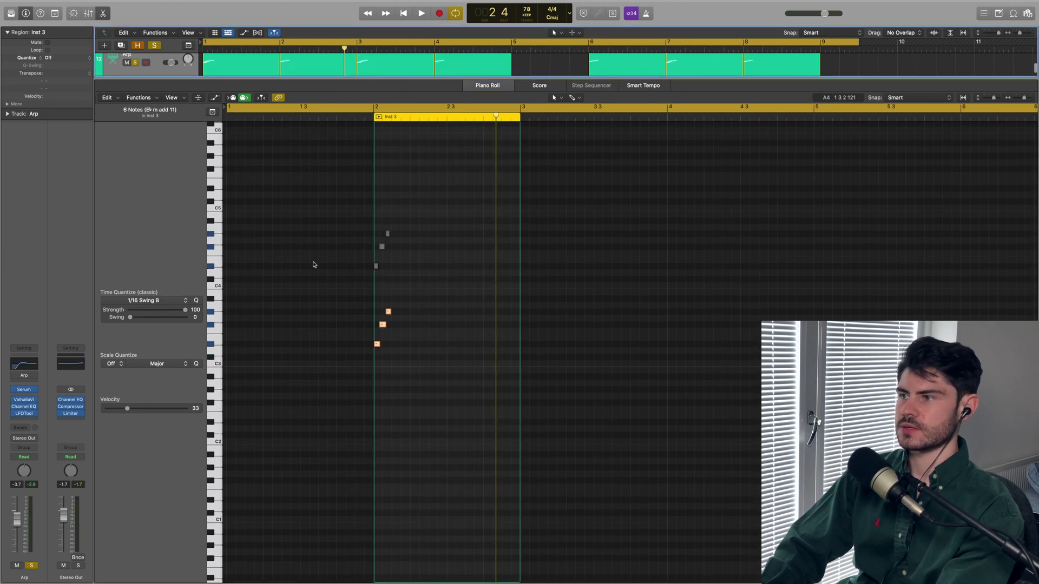
pyautogui.keyDown('shift'); pyautogui.click(254, 63); pyautogui.keyUp('shift')
pyautogui.scroll(5, 361, 335)
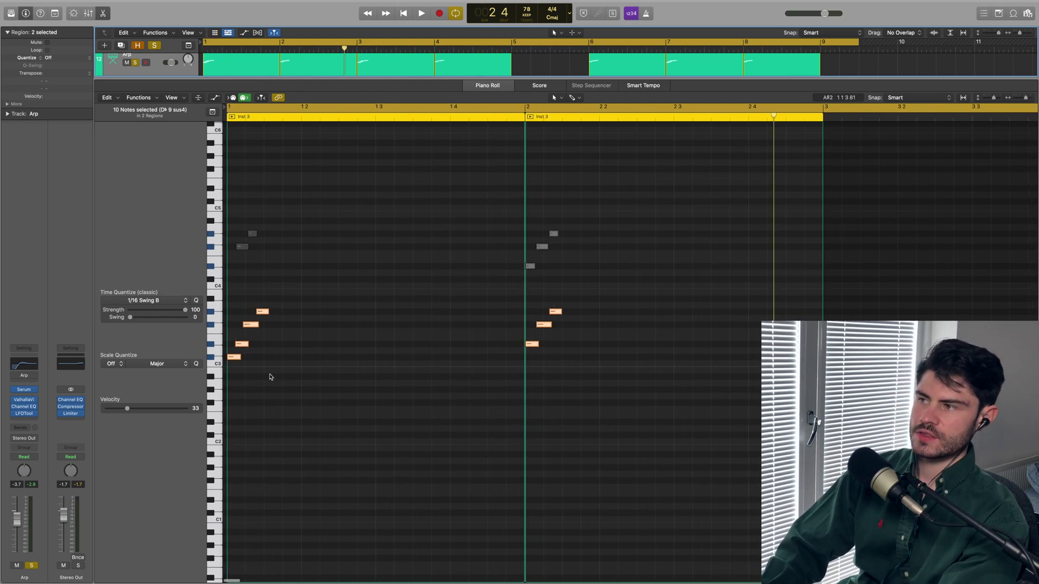
pyautogui.moveTo(237, 380); pyautogui.dragTo(276, 283)
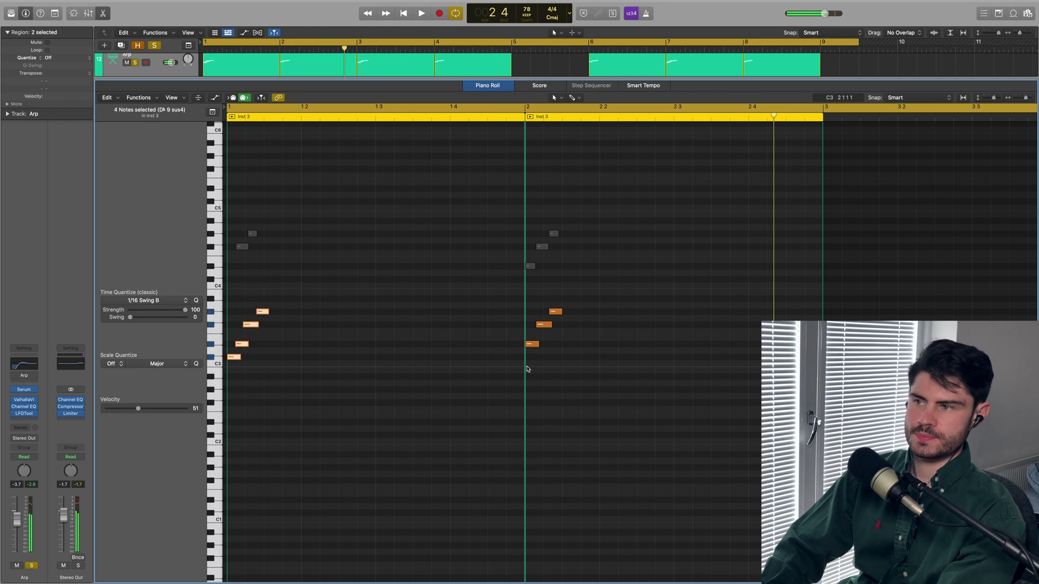
pyautogui.moveTo(528, 369); pyautogui.dragTo(492, 226)
pyautogui.moveTo(300, 256); pyautogui.dragTo(222, 229)
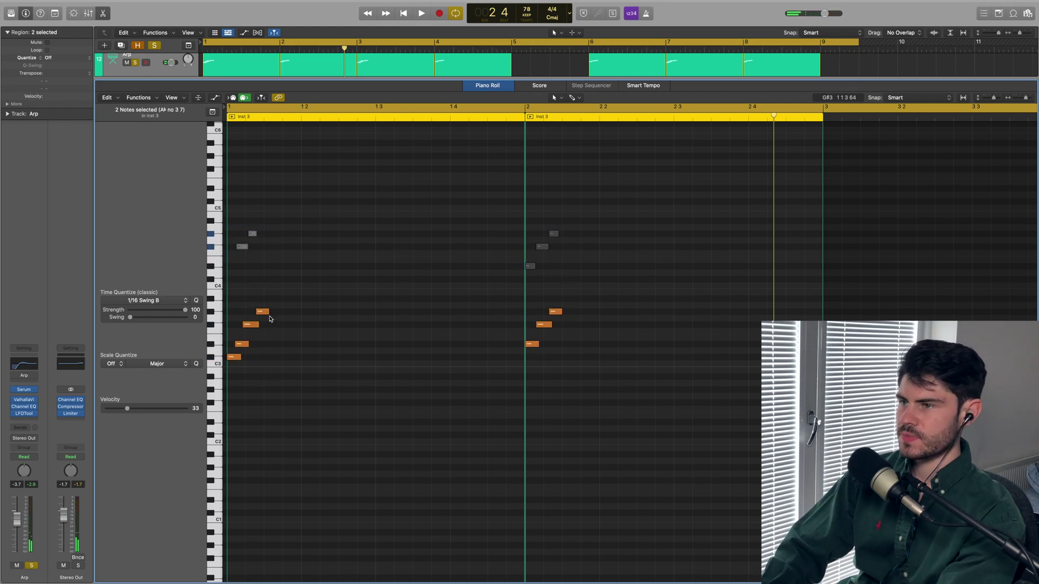
pyautogui.press('super+Right')
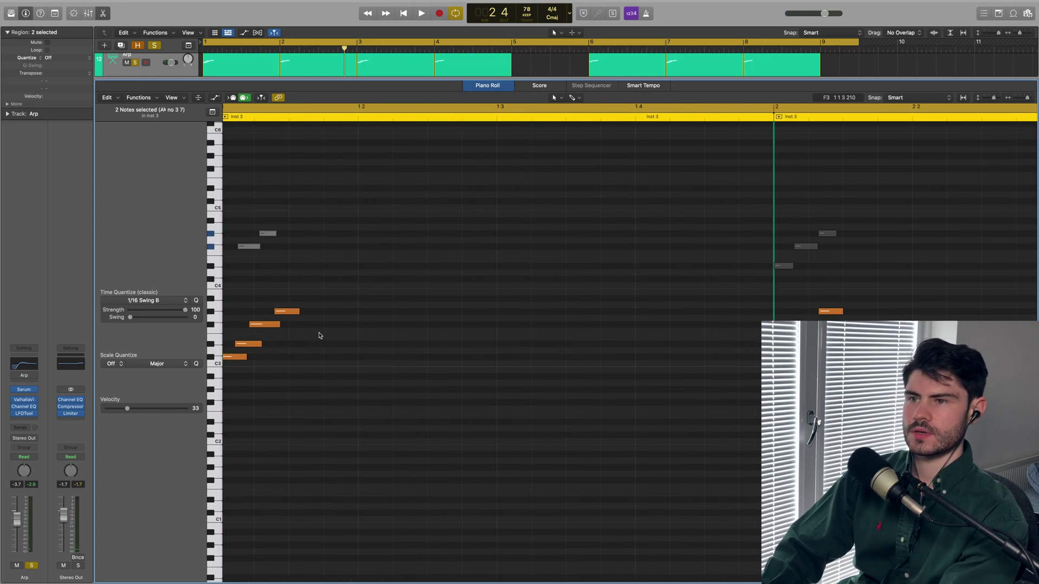
pyautogui.hscroll(-1, 616, 386)
pyautogui.press('super+Left')
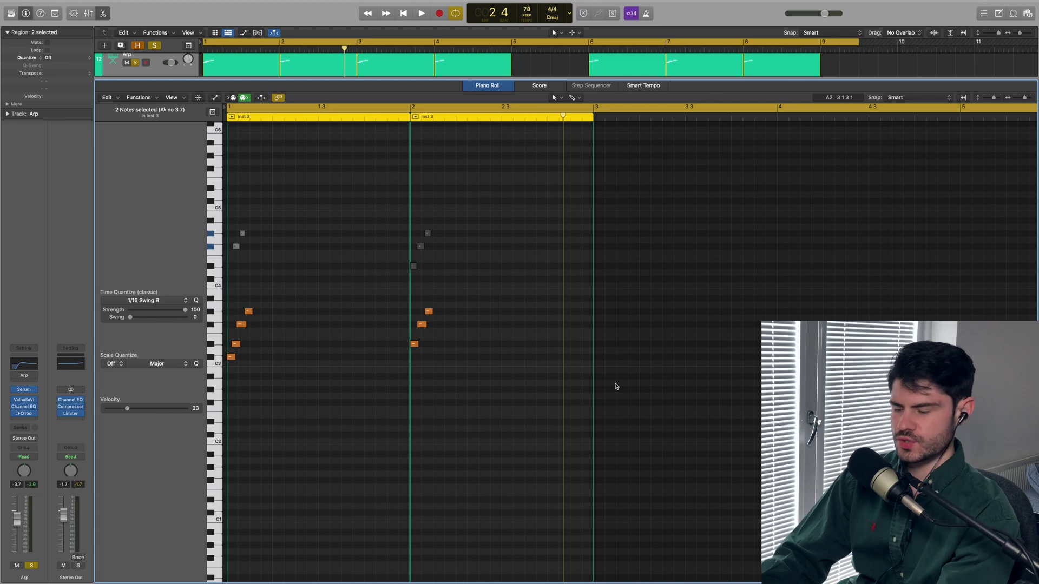
# Solo every track from Kick 1 to Wide Chords and play from the start.
pyautogui.press('x')
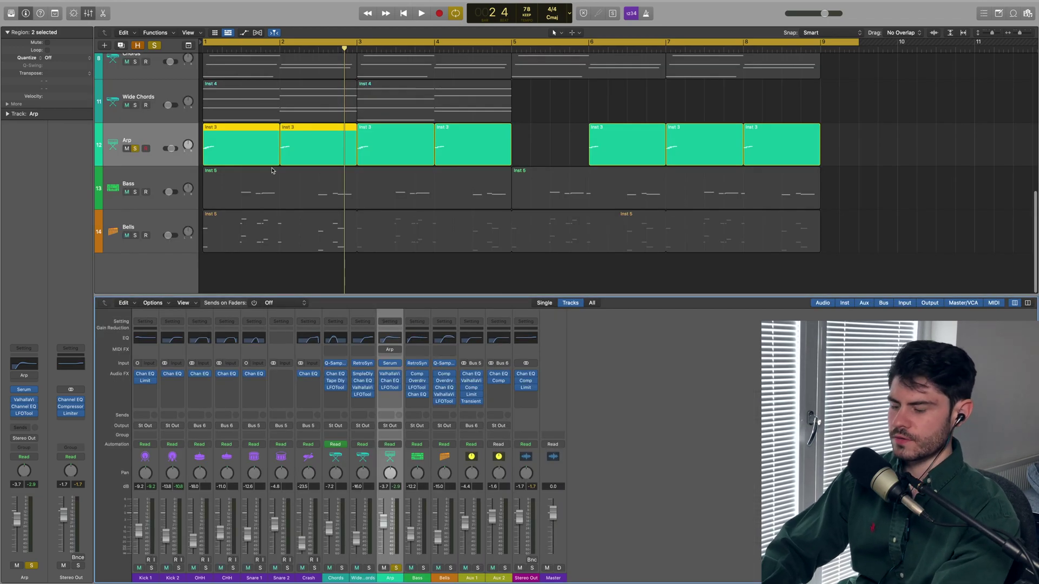
pyautogui.press('x')
pyautogui.scroll(1, 234, 323)
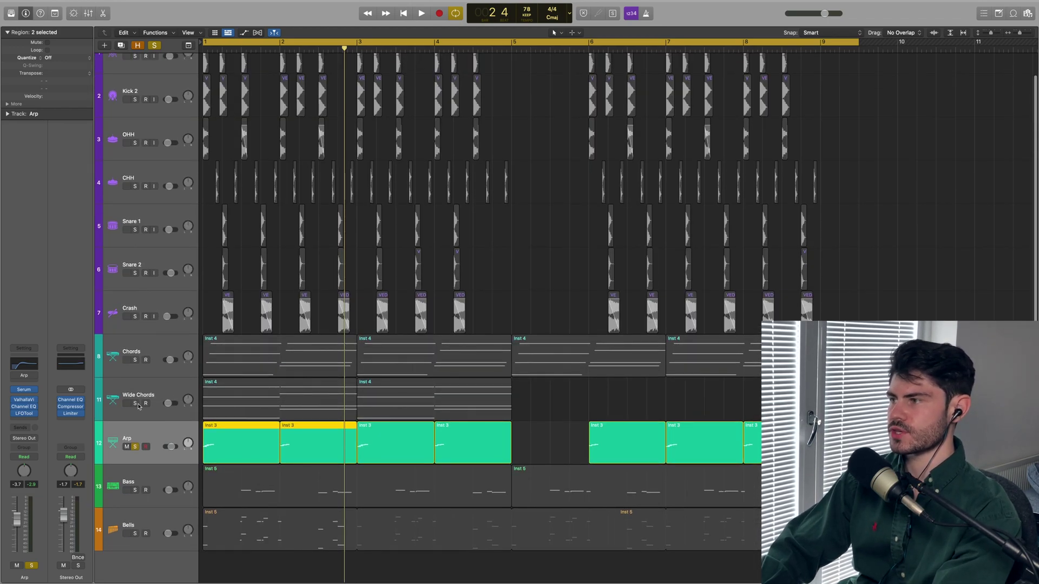
pyautogui.moveTo(135, 403); pyautogui.dragTo(135, 60)
pyautogui.hotkey('shift', 'space')
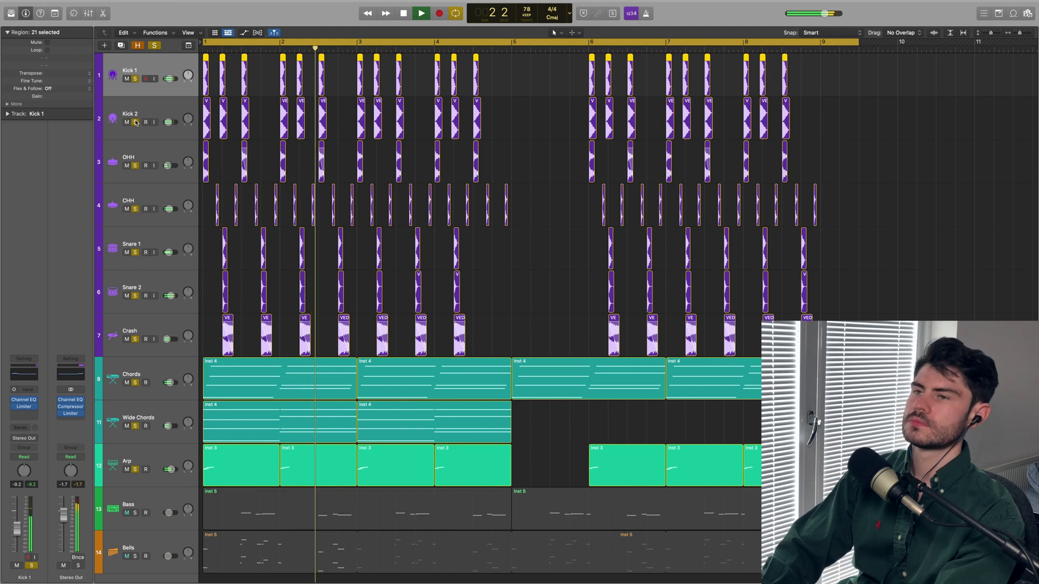
# Solo only the Bass track and play the bassline alone.
pyautogui.click(134, 513)
pyautogui.press('space')
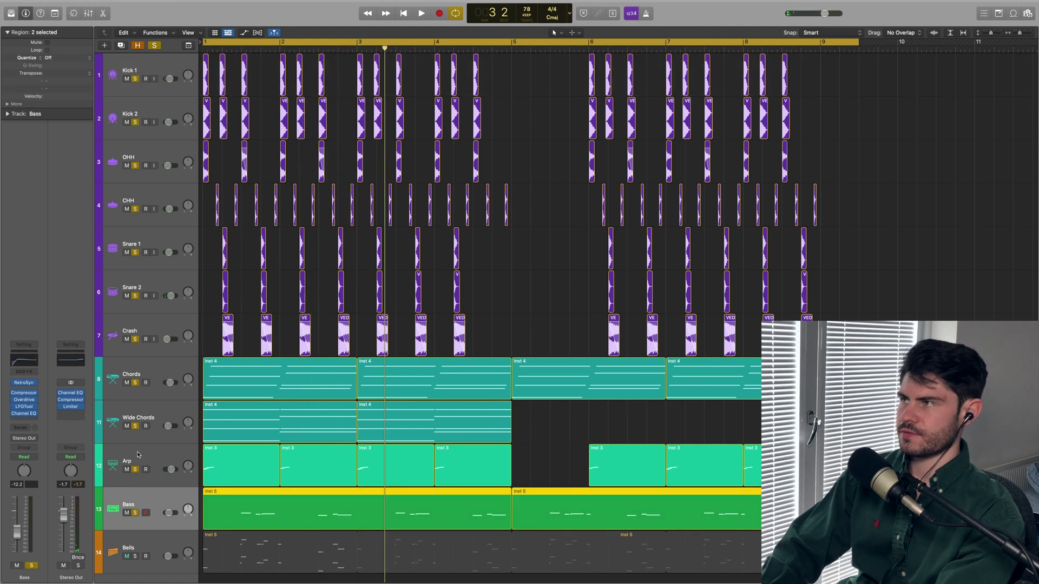
pyautogui.click(134, 513)
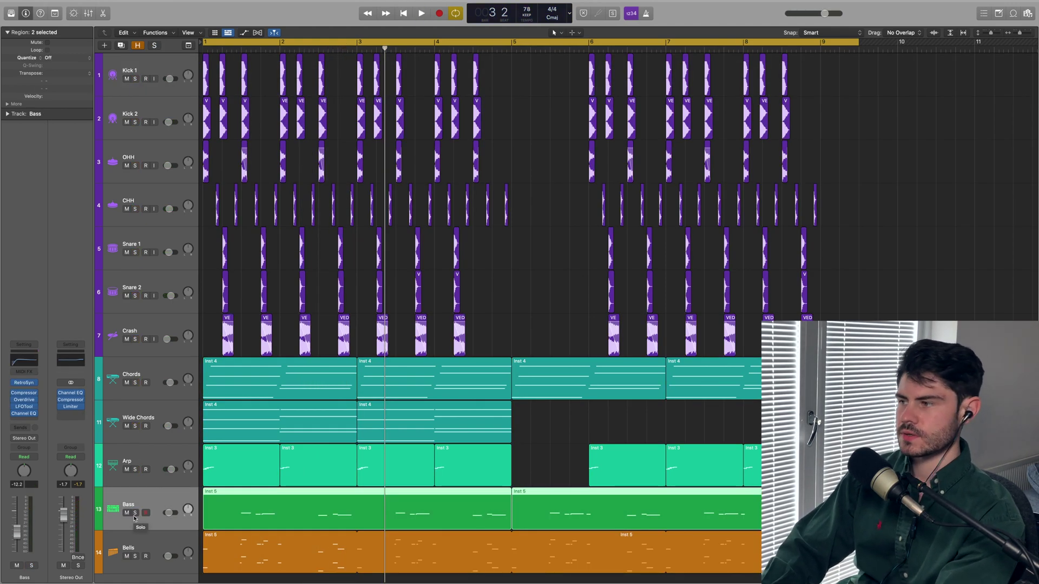
pyautogui.click(135, 513)
pyautogui.press('space')
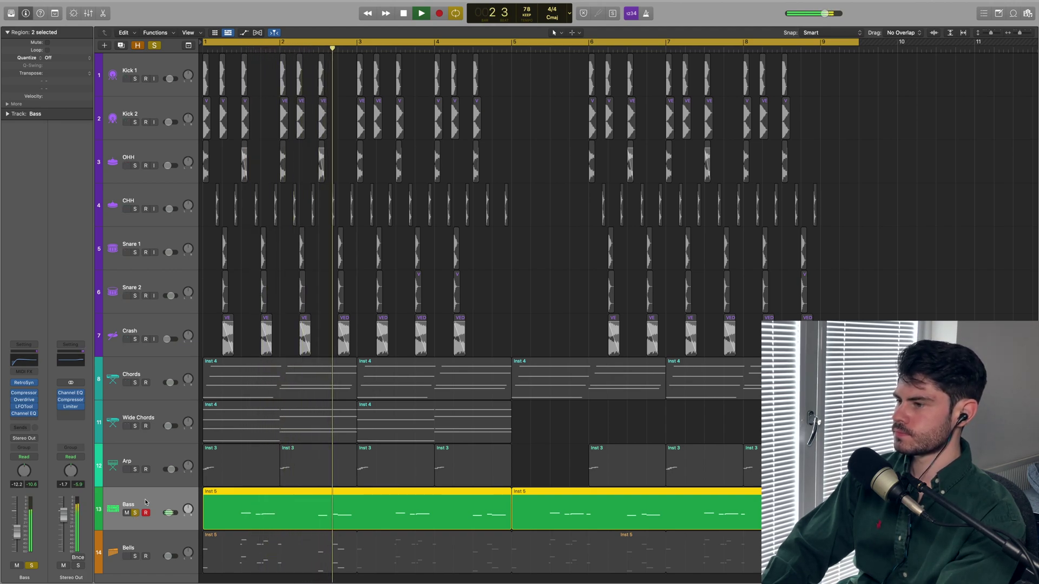
pyautogui.press('space')
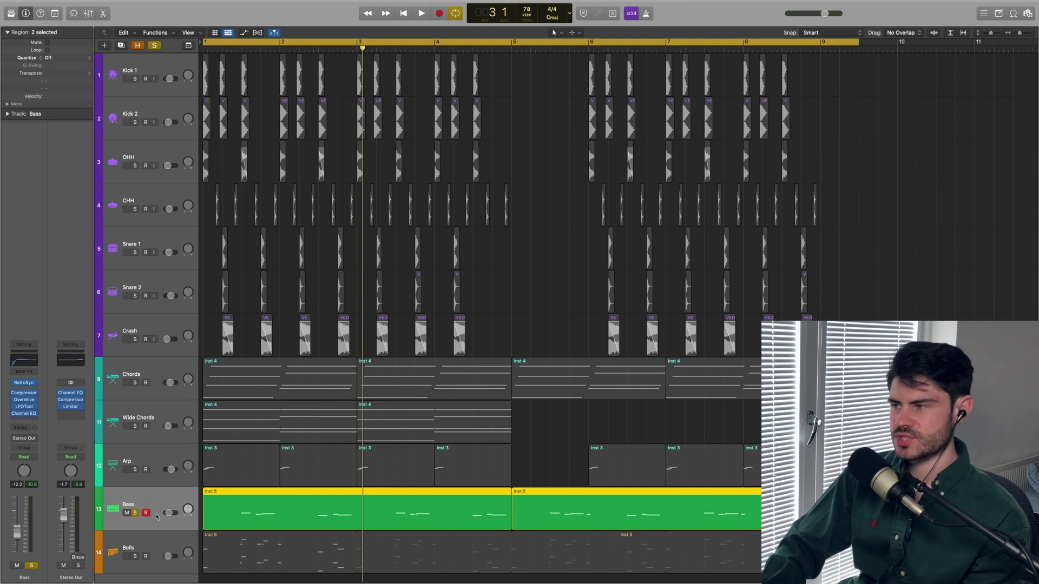
pyautogui.press('e')
pyautogui.press('space')
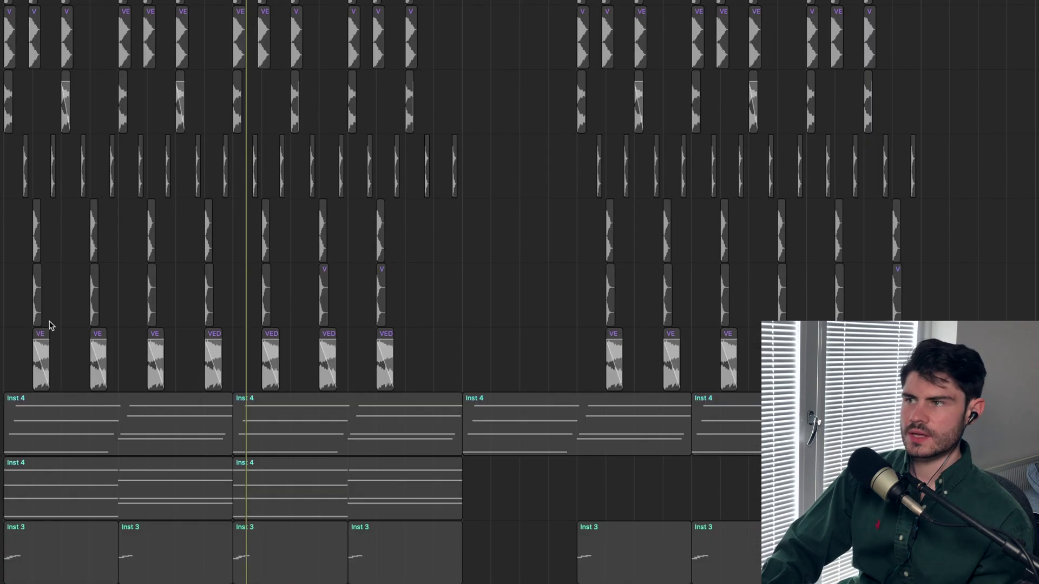
pyautogui.press('v')
pyautogui.moveTo(349, 64); pyautogui.dragTo(265, 62)
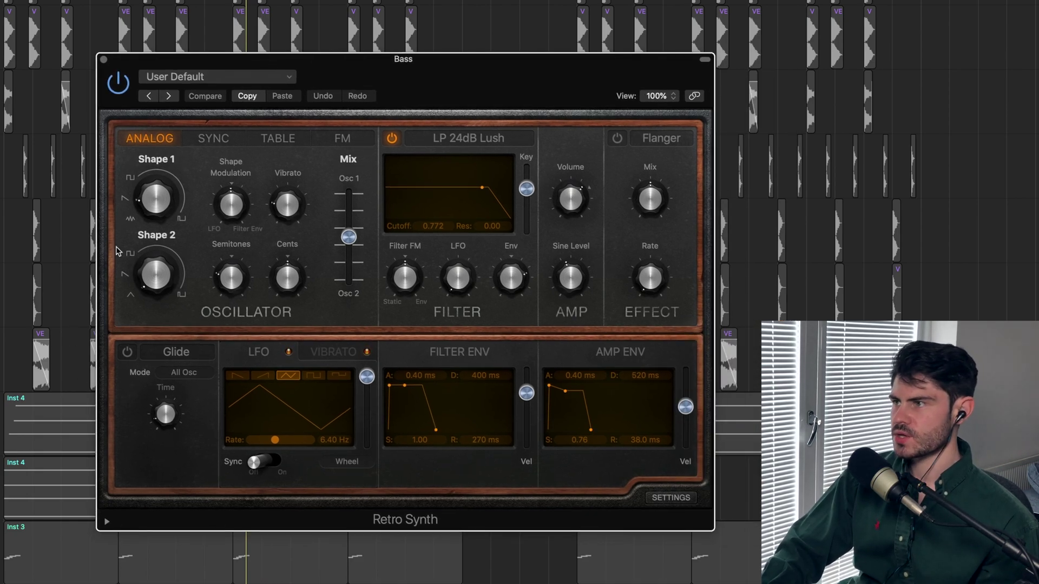
pyautogui.moveTo(137, 277)
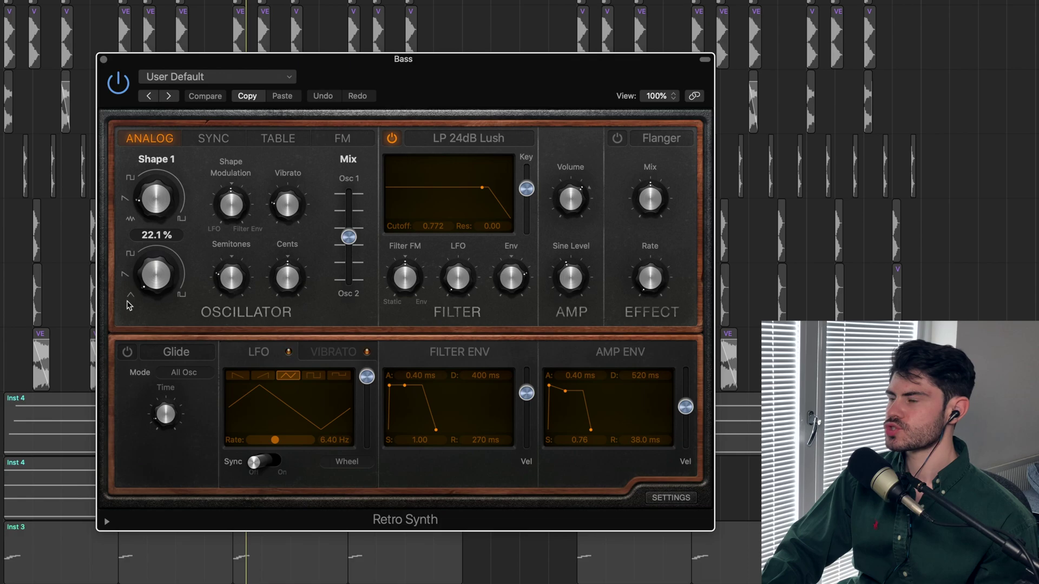
pyautogui.moveTo(123, 197)
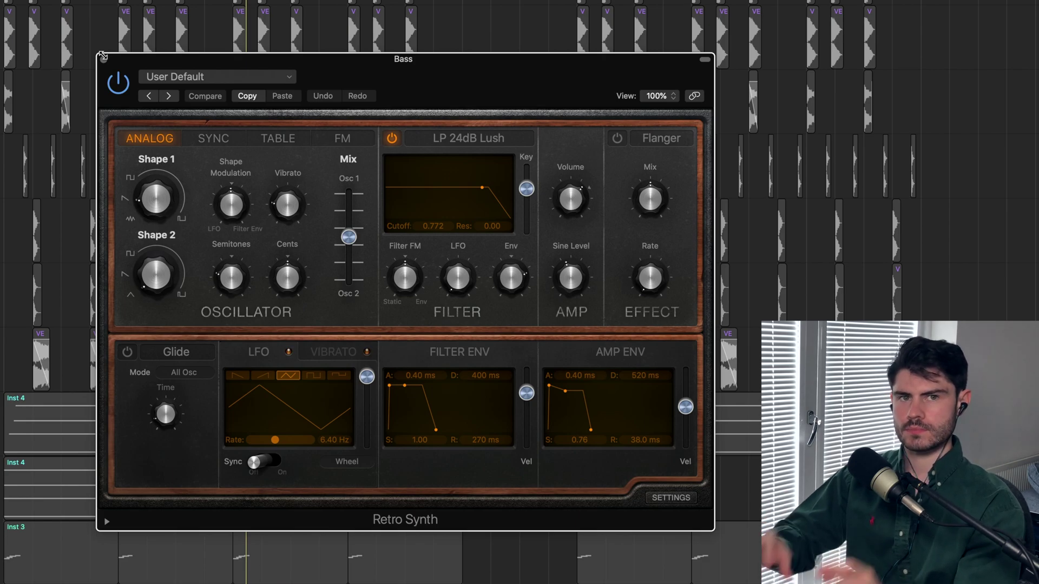
# Close the Retro Synth window and audition the bass from the start.
pyautogui.click(103, 56)
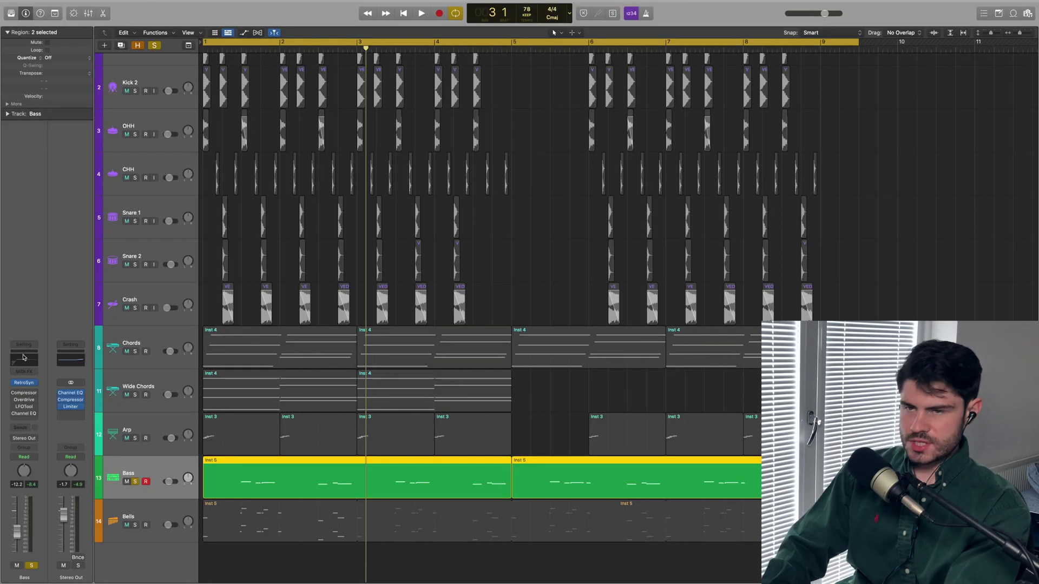
pyautogui.press('Return')
pyautogui.press('space')
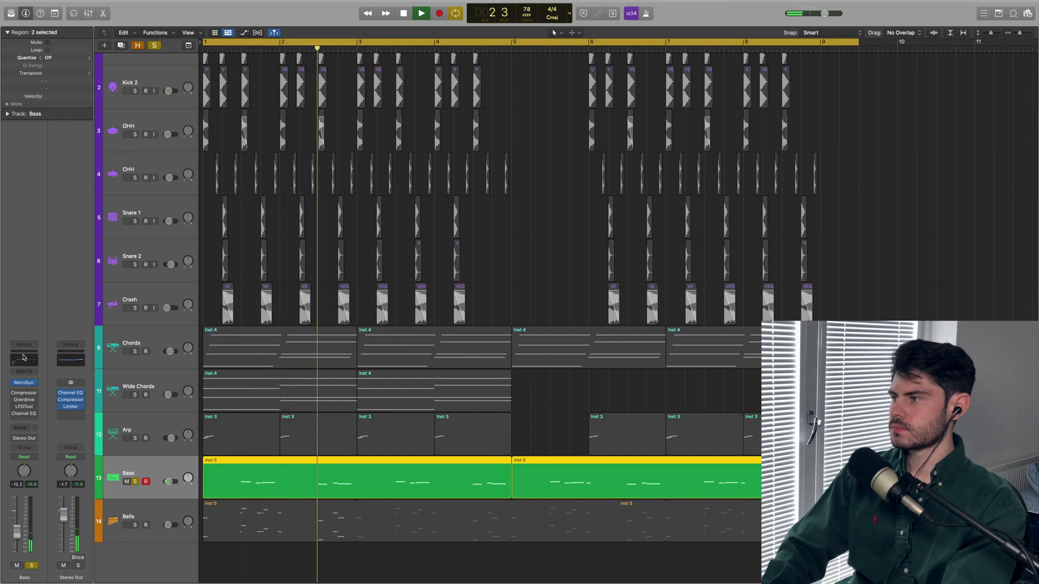
pyautogui.press('space')
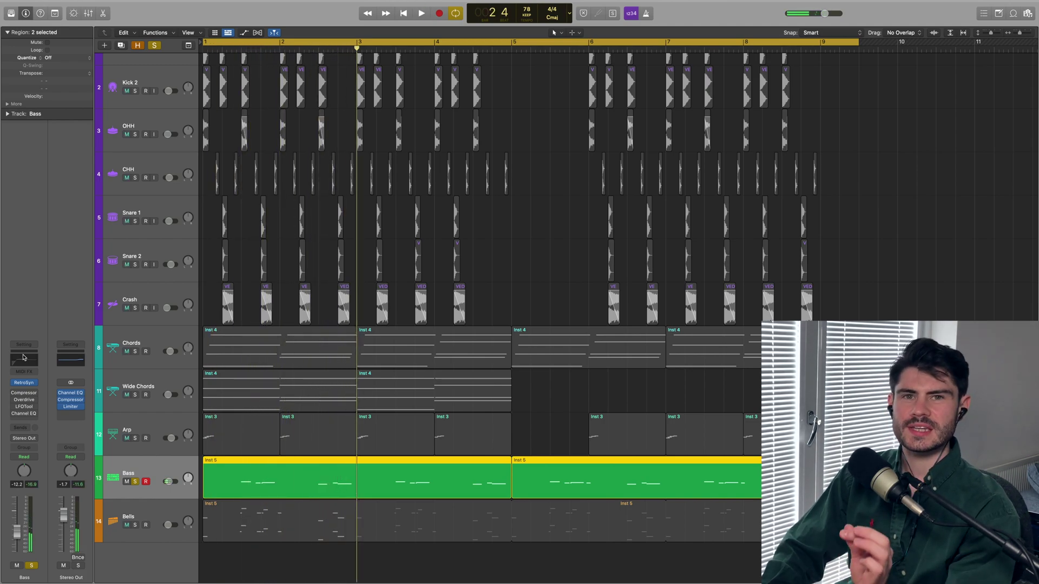
pyautogui.moveTo(24, 396)
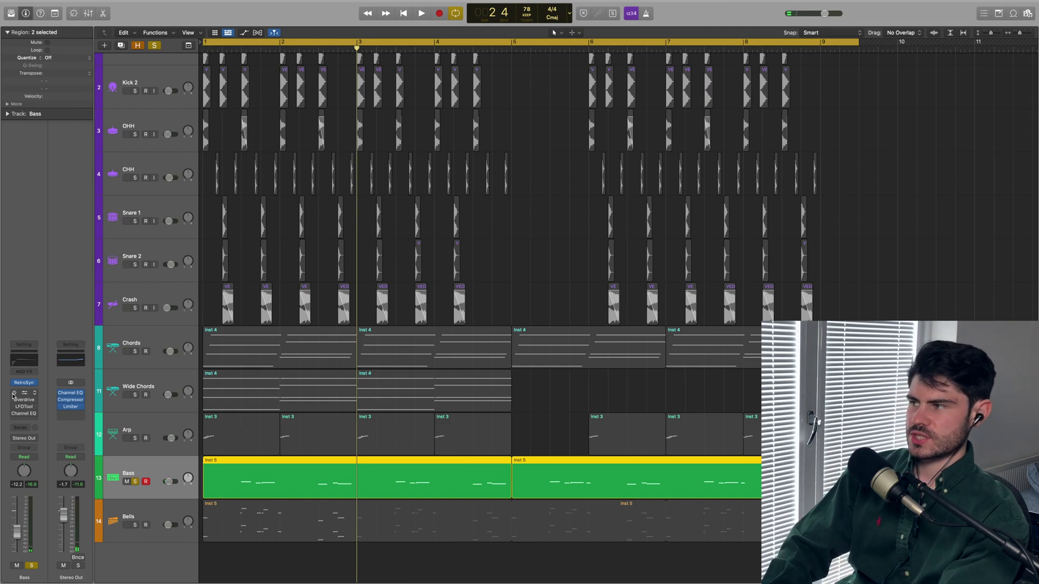
pyautogui.press('Return')
pyautogui.press('space')
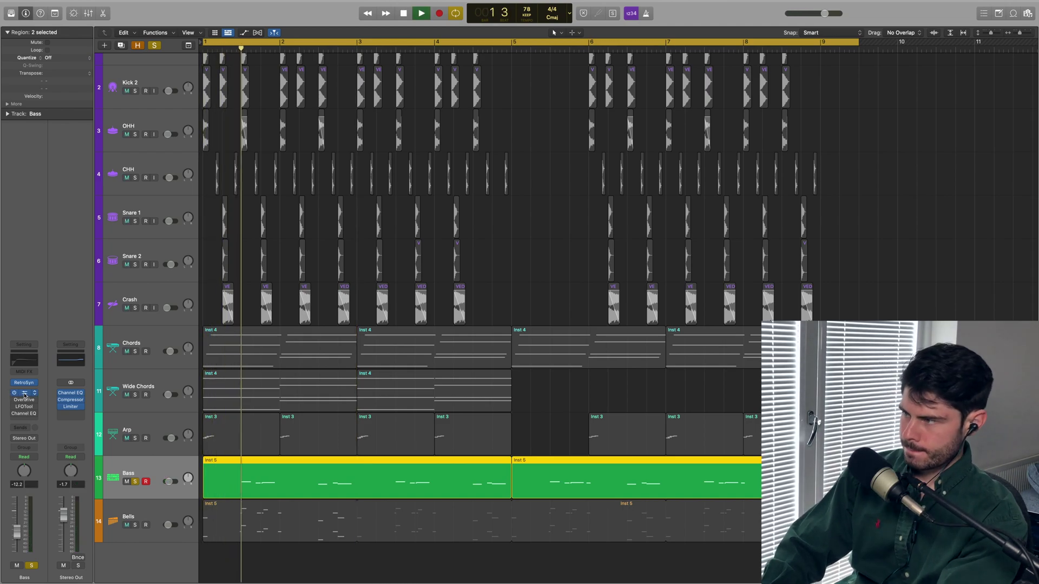
pyautogui.press('space')
# Open the bass Compressor and Overdrive effects and listen to them.
pyautogui.click(25, 393)
pyautogui.click(23, 400)
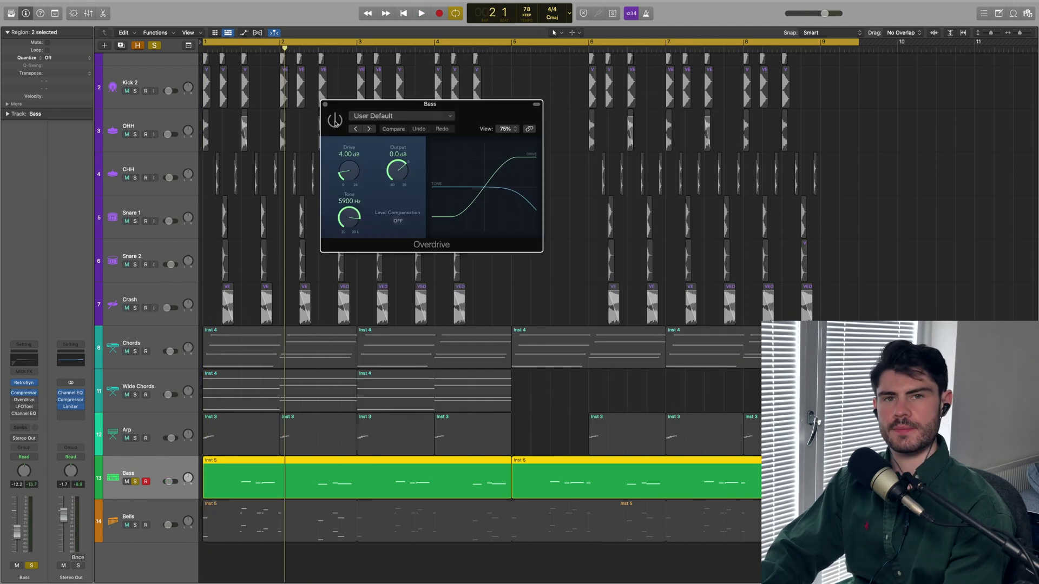
pyautogui.press('Return')
pyautogui.press('space')
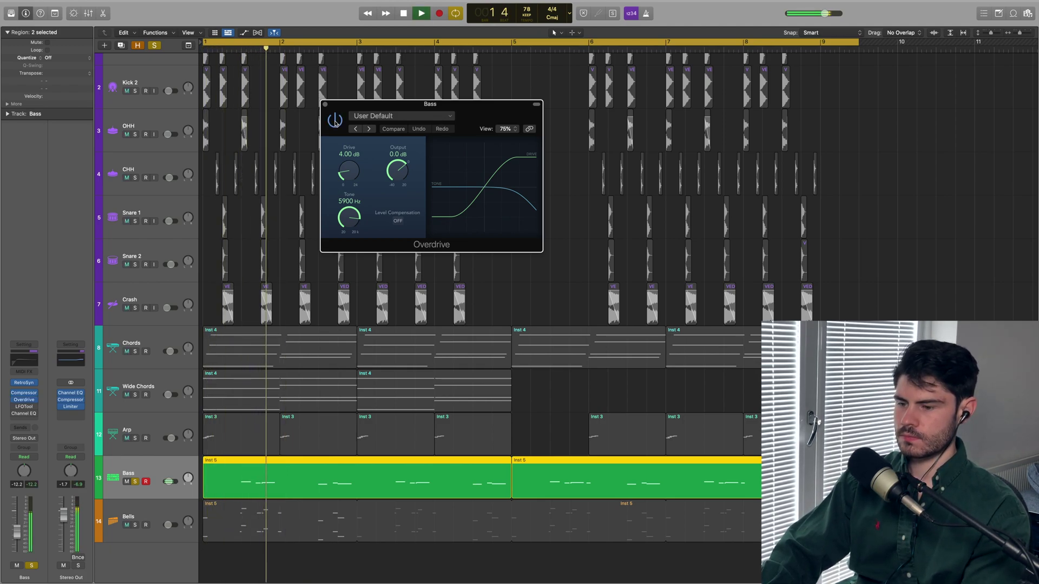
pyautogui.press('space')
pyautogui.moveTo(354, 109); pyautogui.dragTo(354, 101)
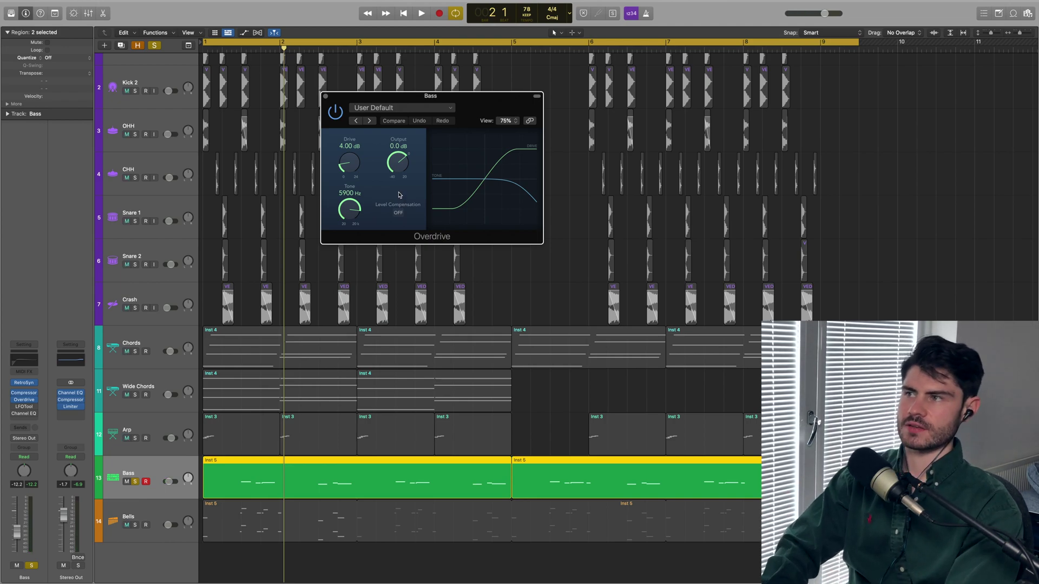
# Open the bass LFOTool and Channel EQ (64 Hz high-pass, +1.0 dB at 101 Hz, +1.8 dB at 216 Hz) and play.
pyautogui.click(24, 406)
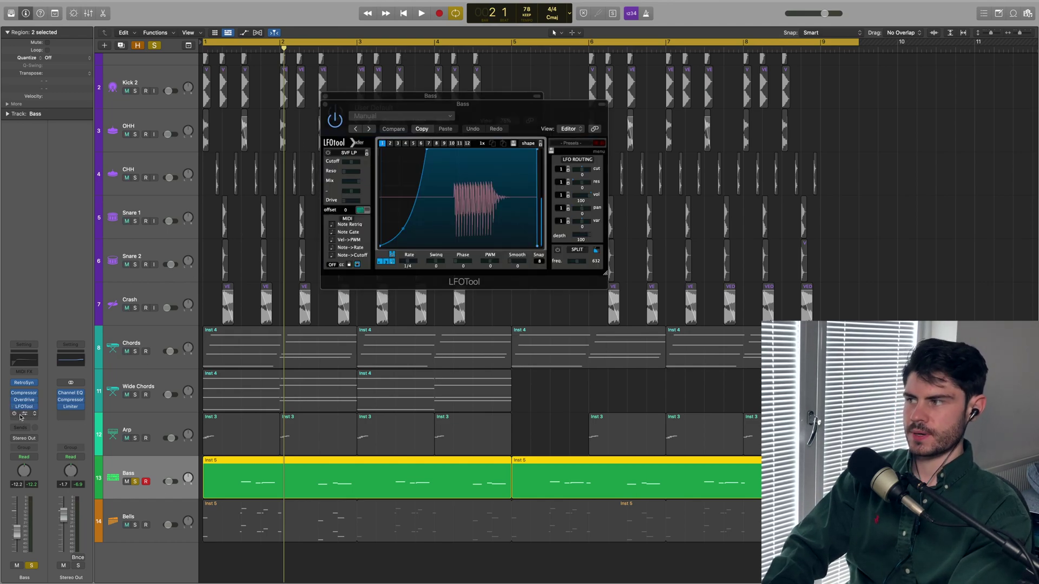
pyautogui.click(15, 415)
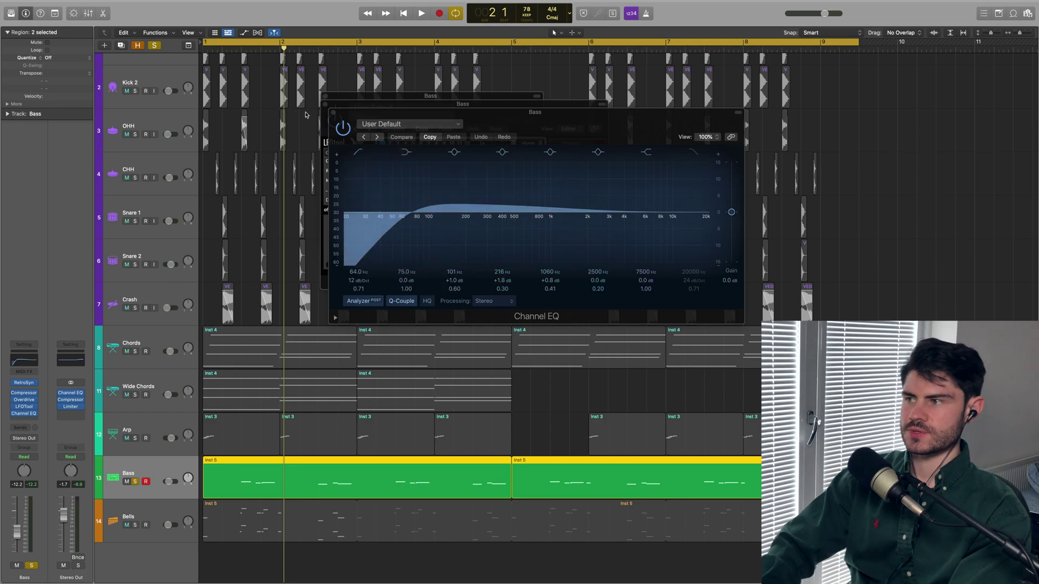
pyautogui.press('space')
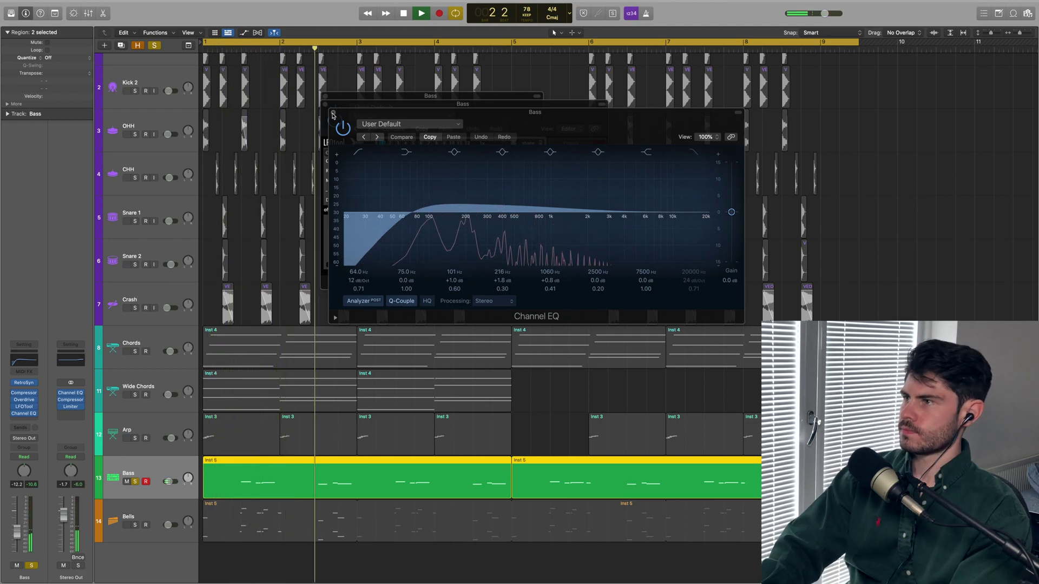
# Close the bass plug-ins, solo the Bells track and play its notes from the start.
pyautogui.click(332, 112)
pyautogui.click(325, 104)
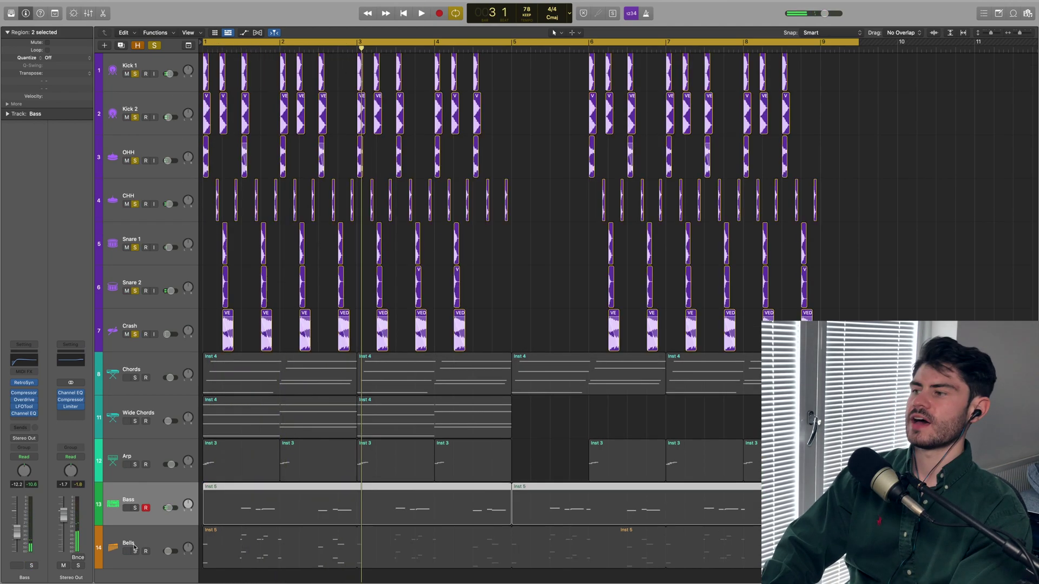
pyautogui.click(134, 548)
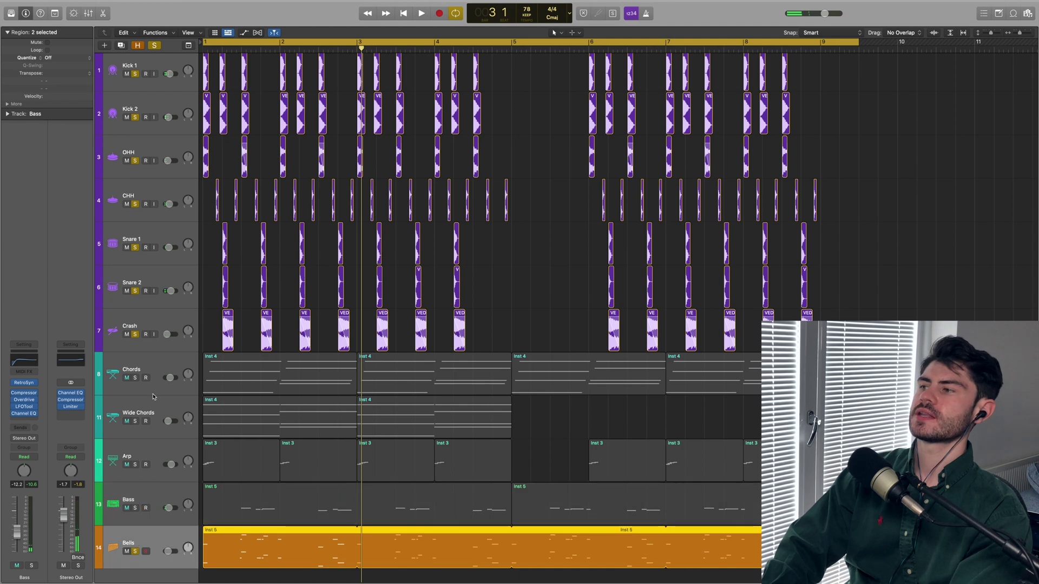
pyautogui.click(154, 45)
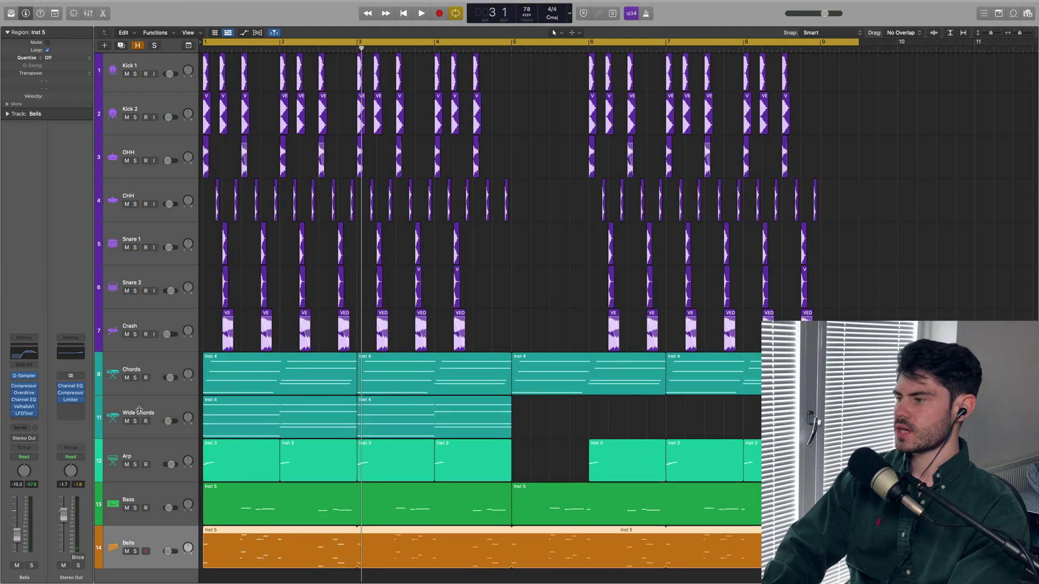
pyautogui.click(136, 551)
pyautogui.doubleClick(258, 548)
pyautogui.hotkey('shift', 'space')
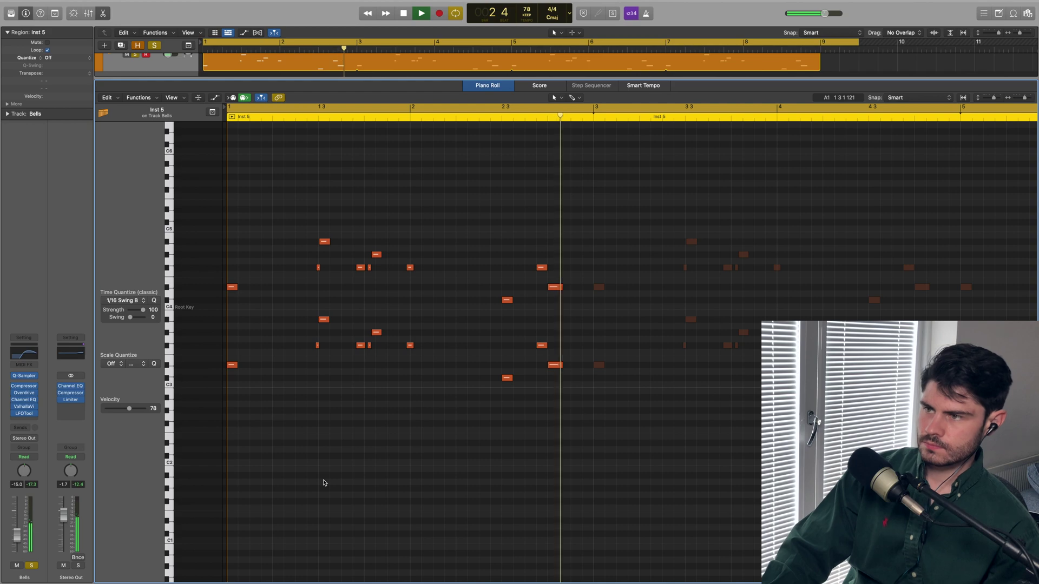
pyautogui.press('space')
pyautogui.press('p')
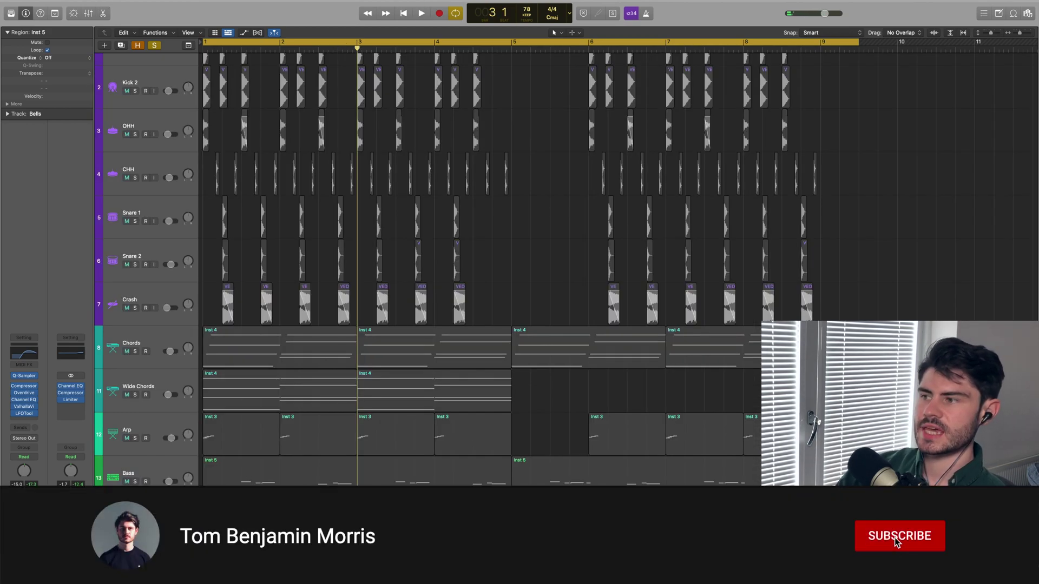
# Open the Bass region's notes and select the three lower and six upper notes.
pyautogui.click(135, 482)
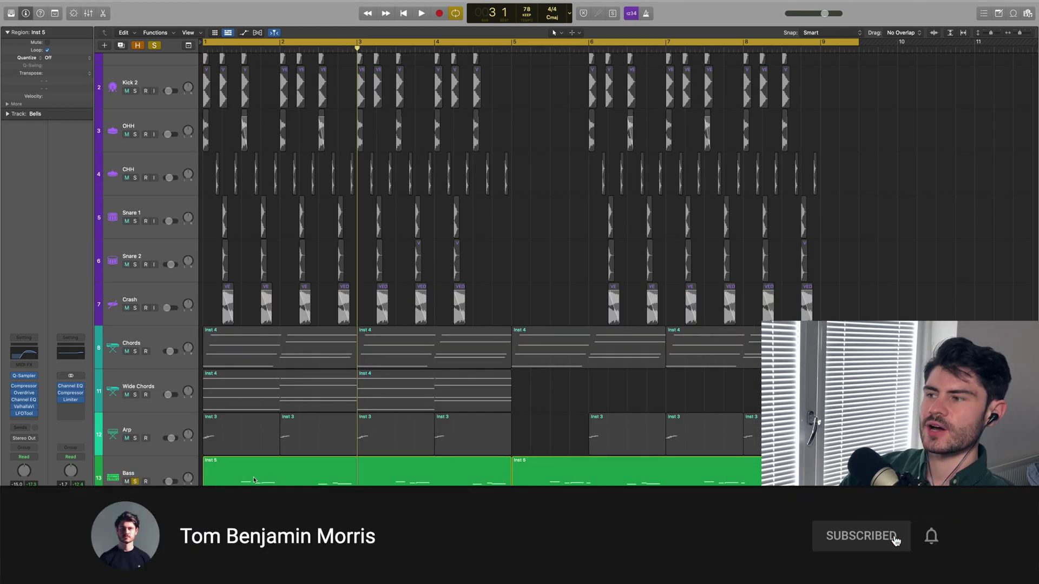
pyautogui.press('p')
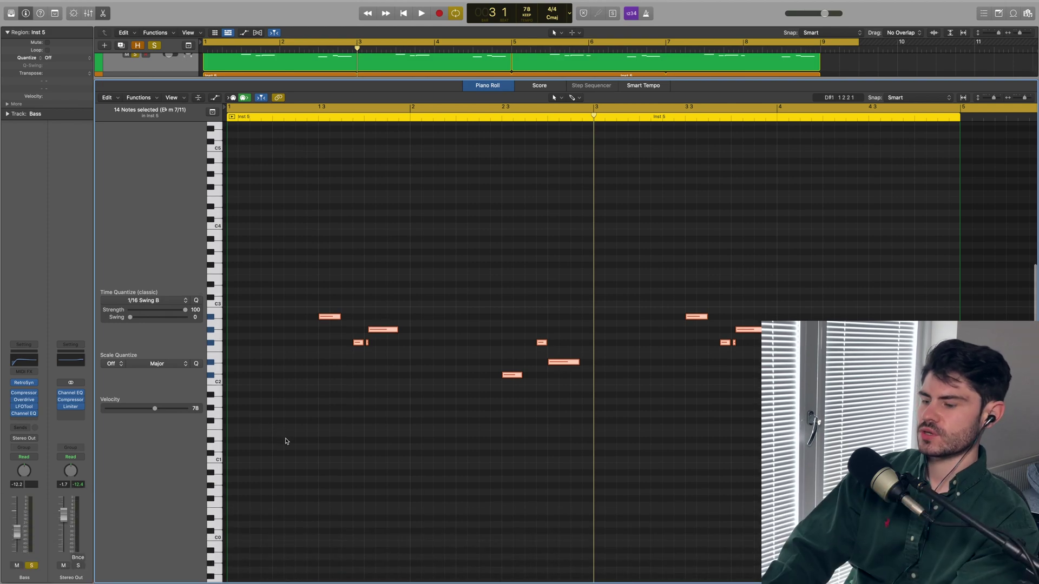
pyautogui.press('super+a')
pyautogui.moveTo(559, 466); pyautogui.dragTo(487, 320)
pyautogui.moveTo(578, 316); pyautogui.dragTo(480, 156)
pyautogui.click(458, 349)
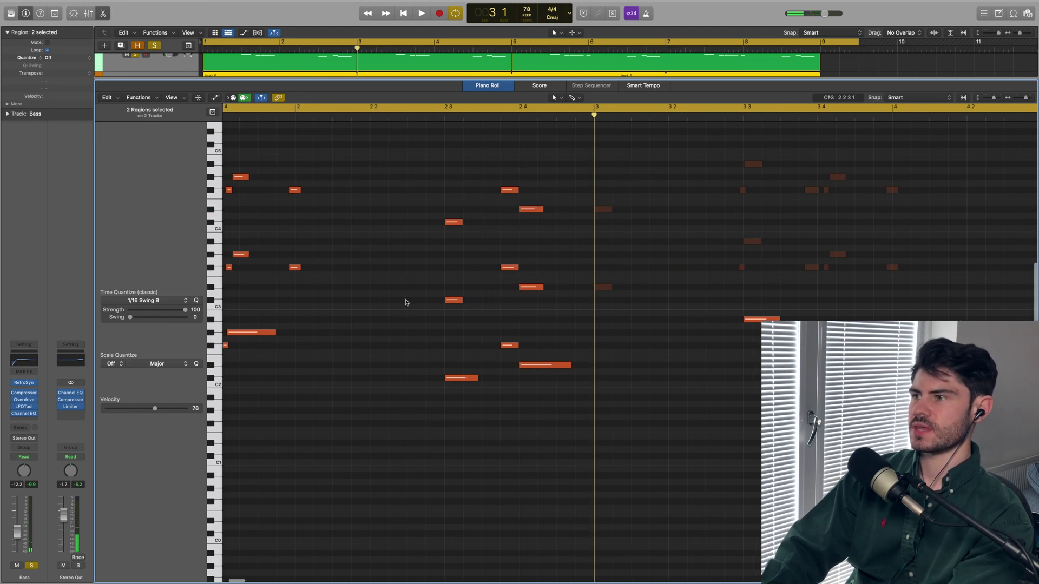
# Zoom in, select the two bass notes near bar 1.3, play, and return to the Tracks area.
pyautogui.press('super+Right')
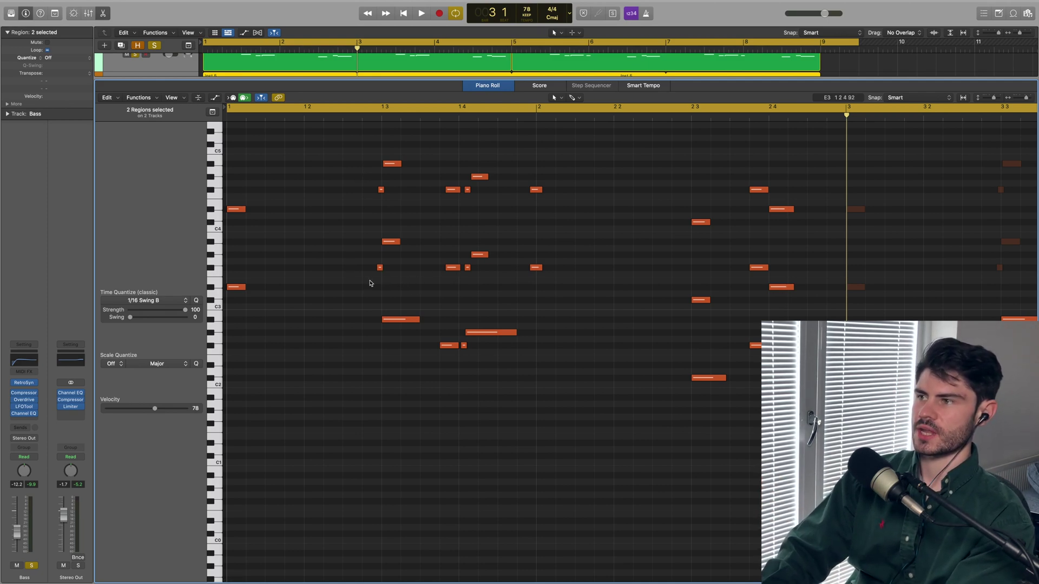
pyautogui.moveTo(370, 283); pyautogui.dragTo(413, 218)
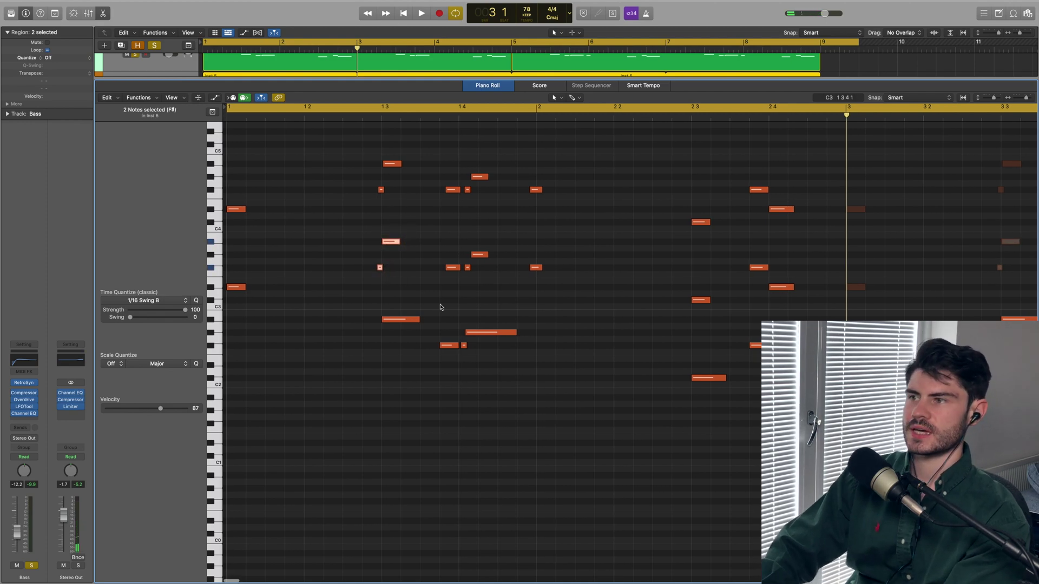
pyautogui.press('space')
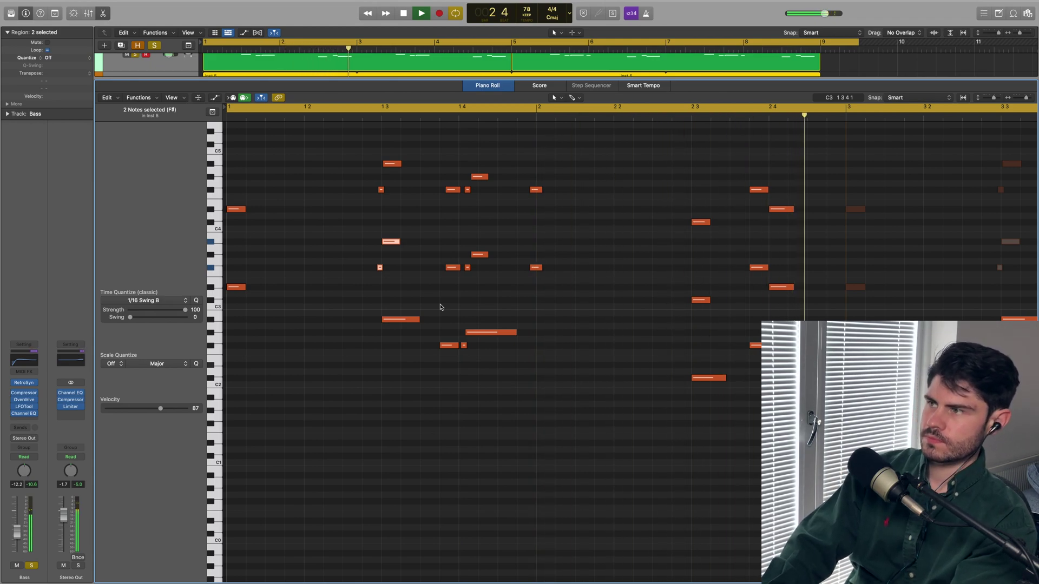
pyautogui.press('space')
pyautogui.press('e')
pyautogui.click(254, 558)
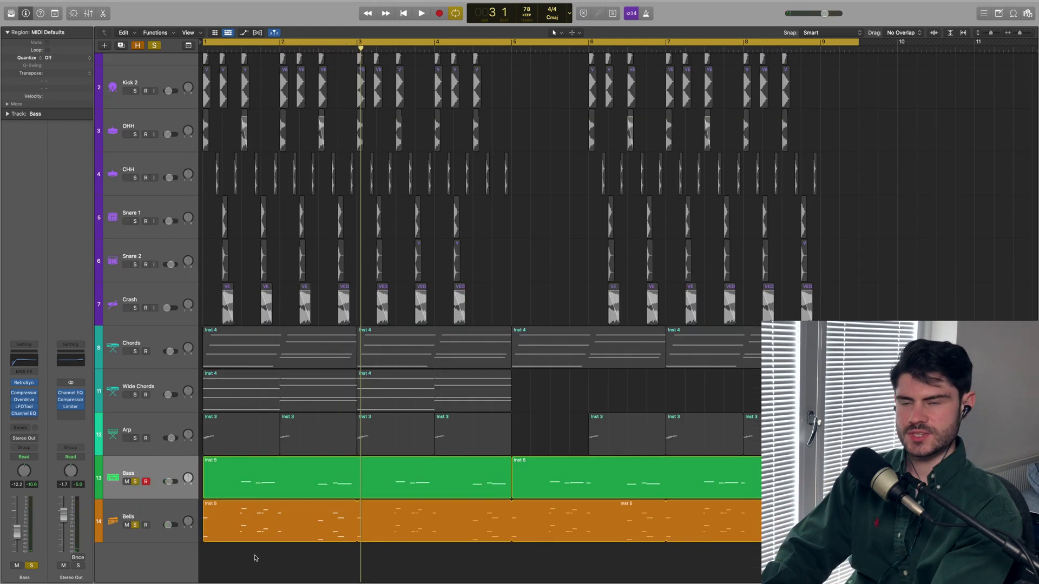
# Select Bells, unsolo Bass, and audition the xylophone sample in Quick Sampler.
pyautogui.click(142, 517)
pyautogui.click(135, 481)
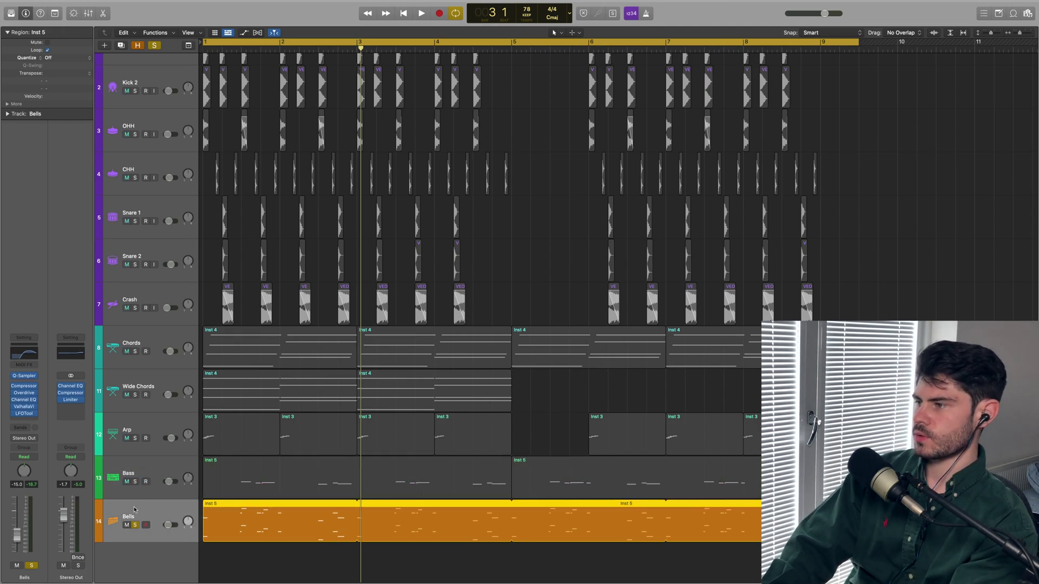
pyautogui.click(26, 377)
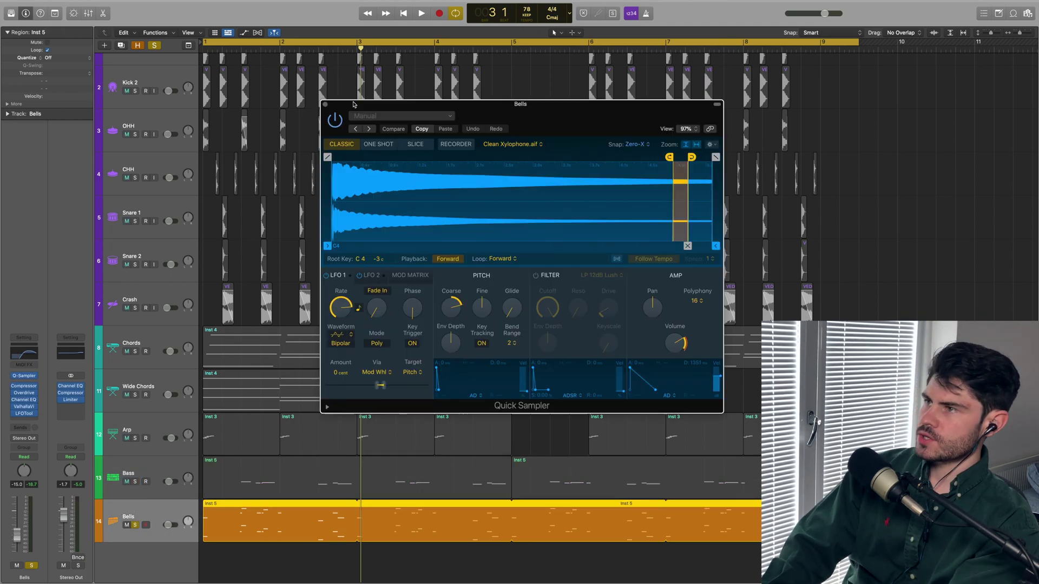
pyautogui.moveTo(354, 104); pyautogui.dragTo(366, 94)
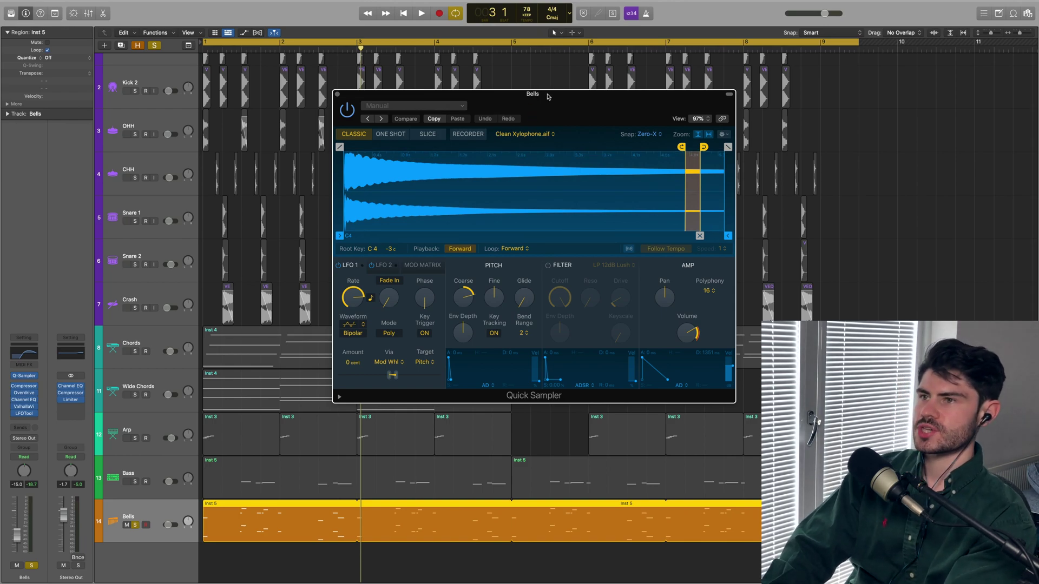
pyautogui.moveTo(549, 96); pyautogui.dragTo(547, 95)
pyautogui.click(409, 211)
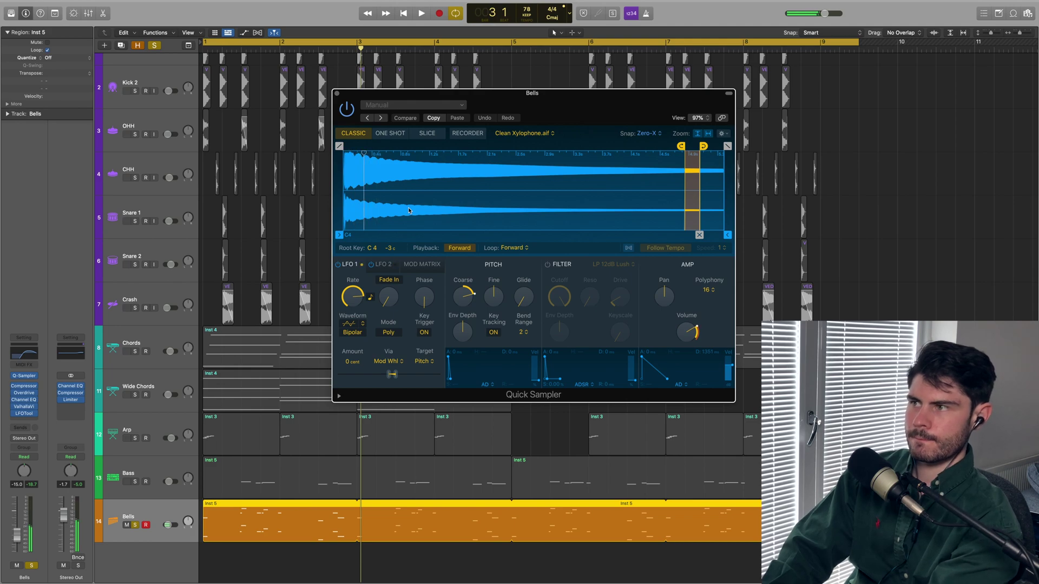
# Open the Bells Compressor, Overdrive, Channel EQ and ValhallaVintageVerb (43.6% mix, 4.00 s, Concert Hall).
pyautogui.click(25, 387)
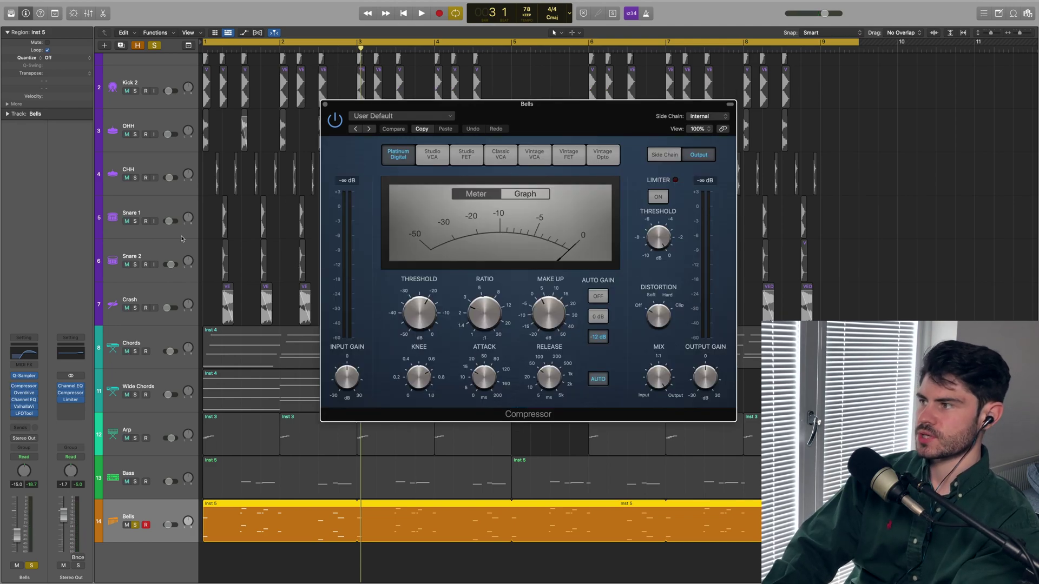
pyautogui.click(26, 394)
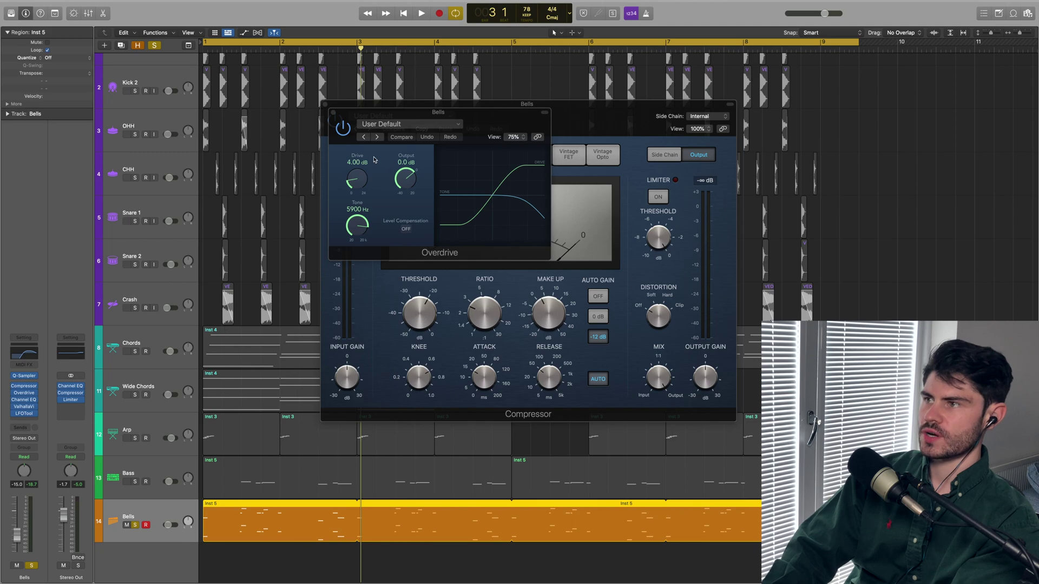
pyautogui.click(25, 400)
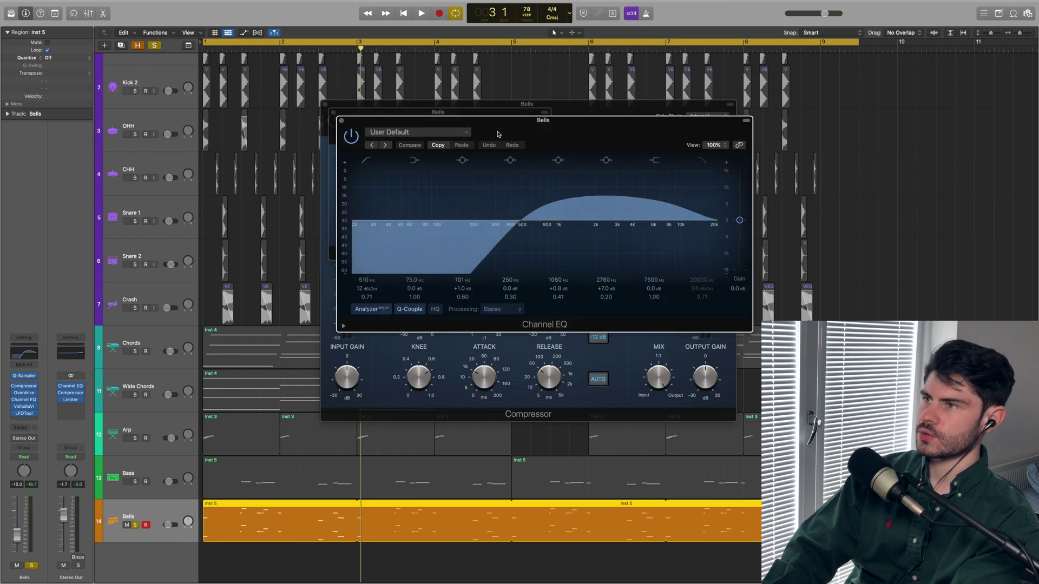
pyautogui.moveTo(493, 132); pyautogui.dragTo(499, 124)
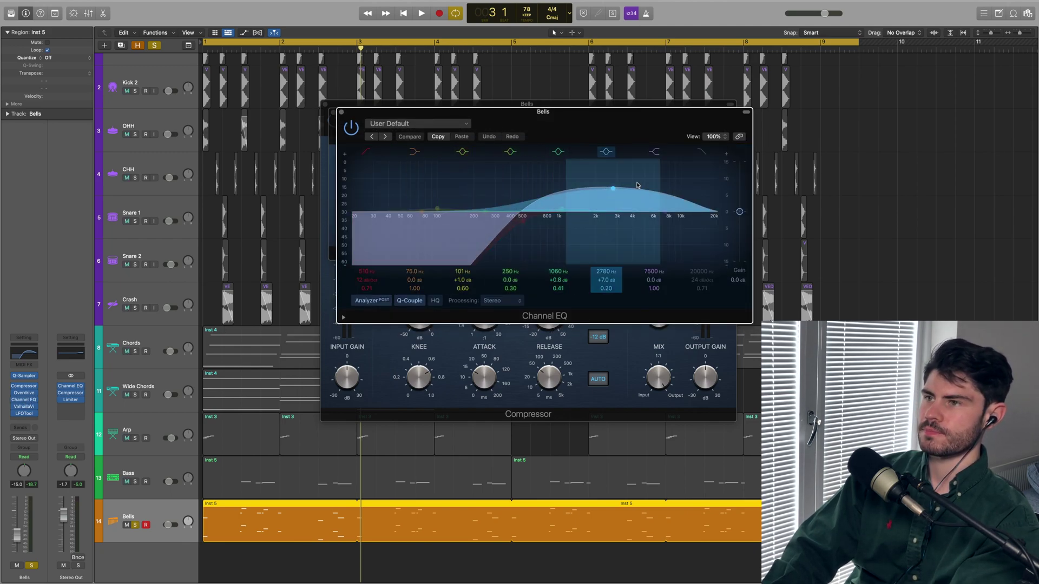
pyautogui.click(23, 409)
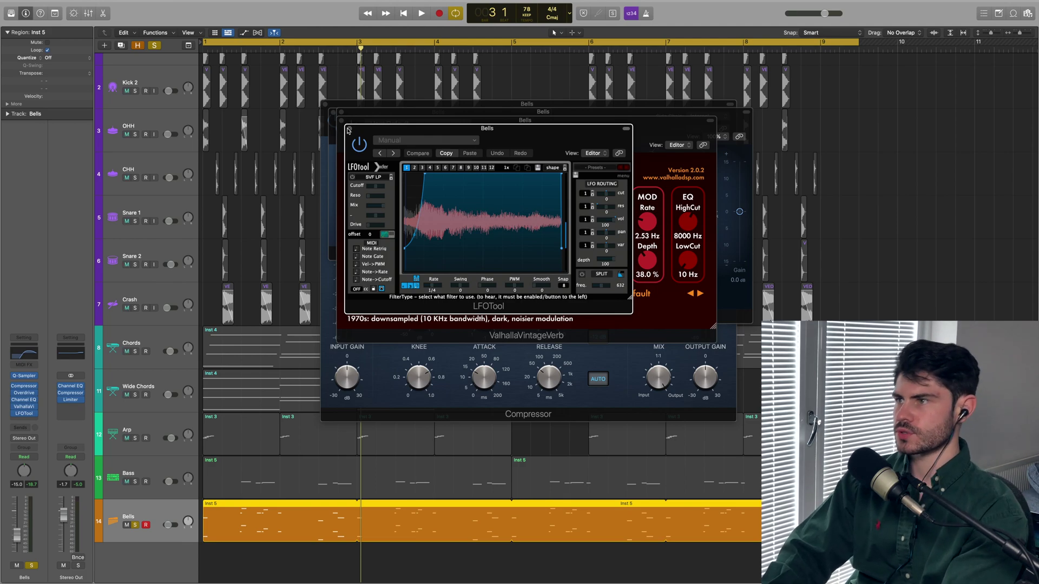
pyautogui.click(348, 130)
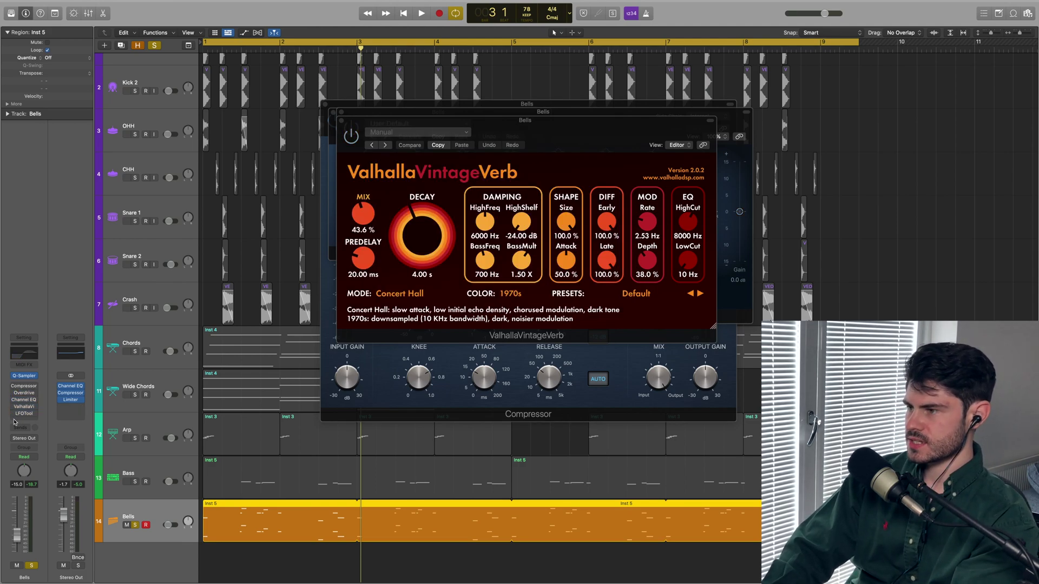
# Play the processed bells and lower the Bells fader to about -4.3 dB.
pyautogui.press('space')
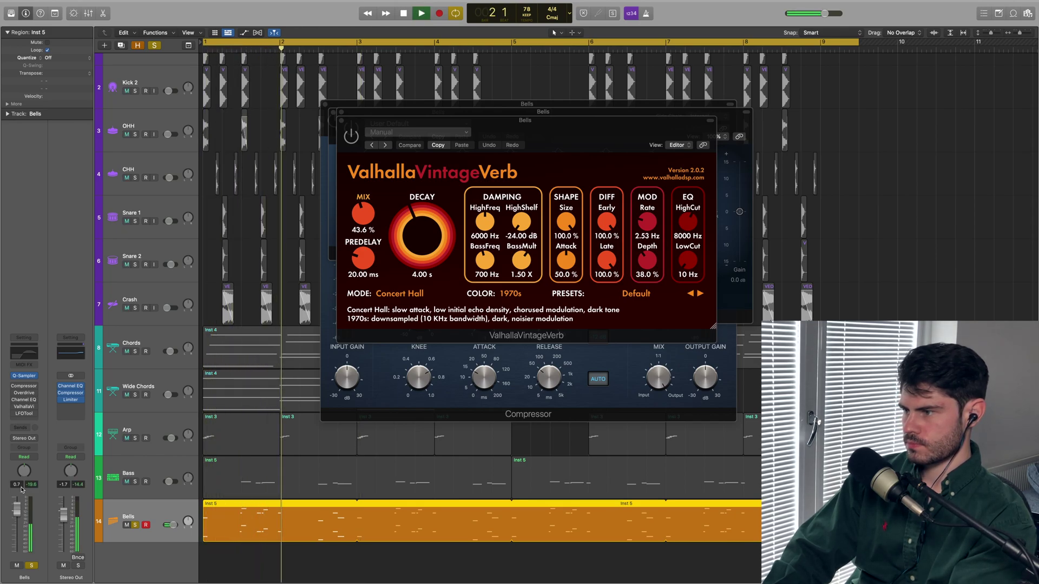
pyautogui.press('space')
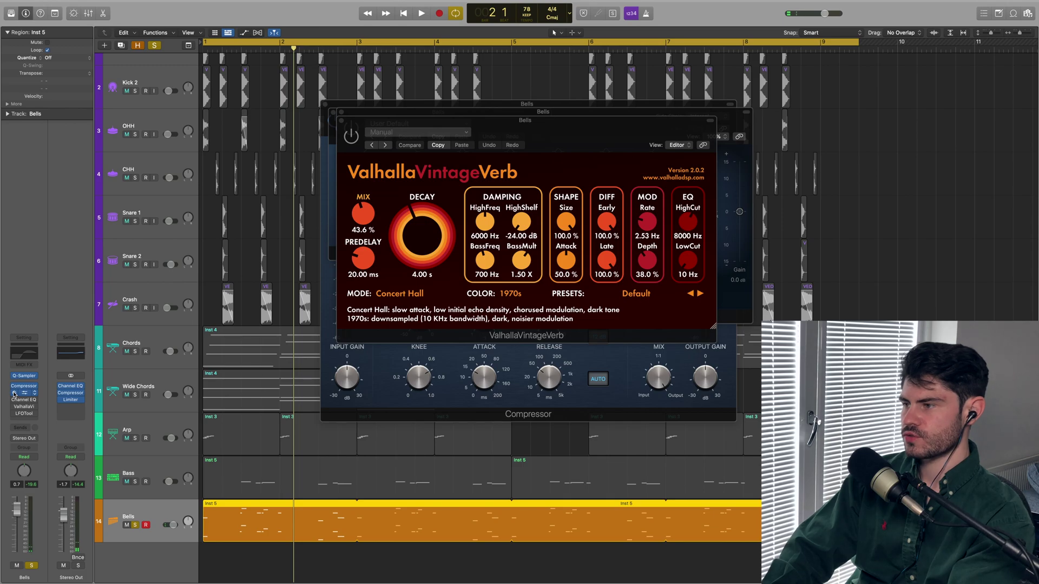
pyautogui.press('space')
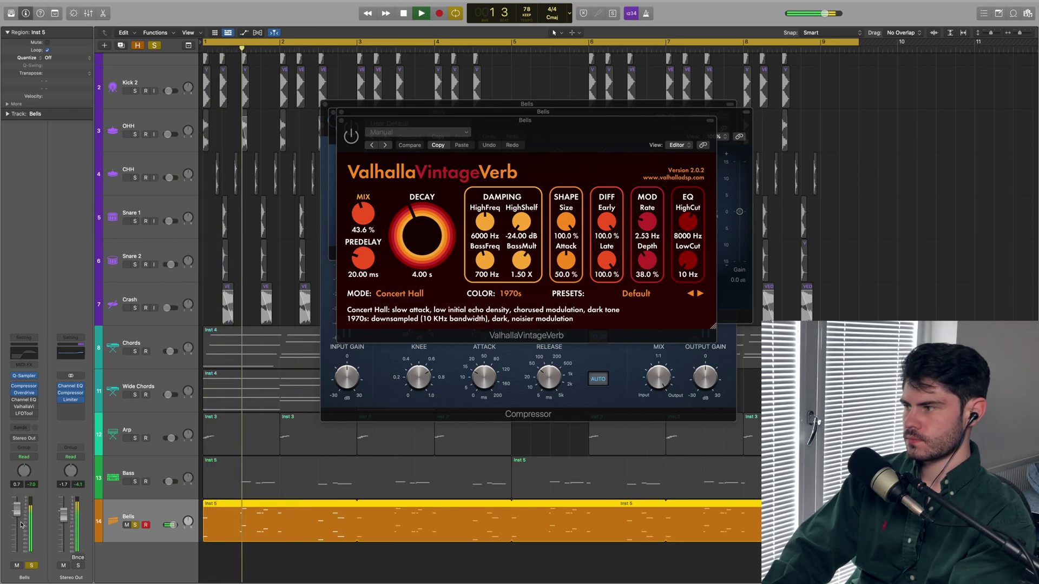
pyautogui.press('space')
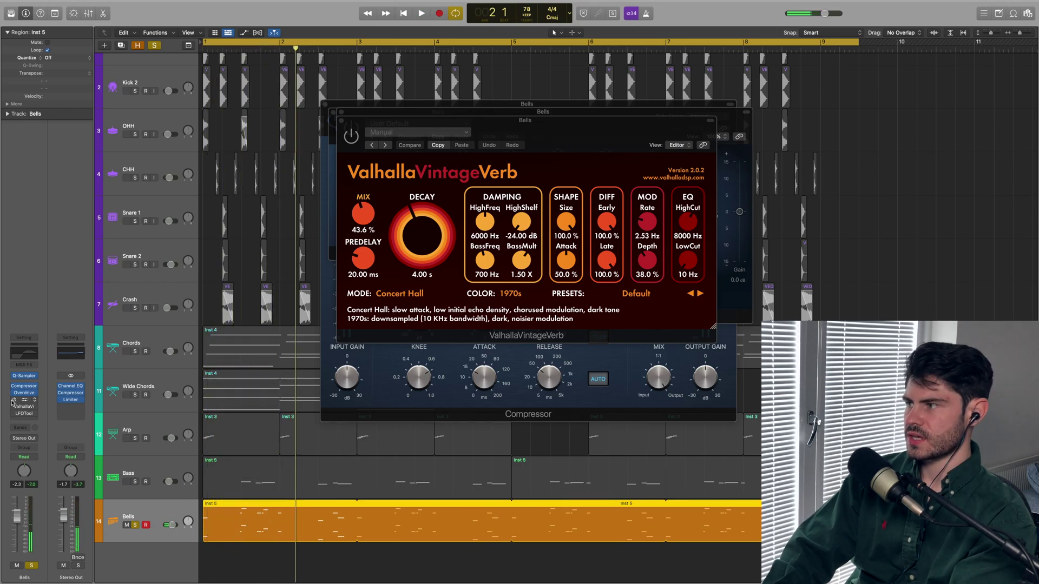
pyautogui.press('space')
pyautogui.moveTo(16, 522); pyautogui.dragTo(16, 528)
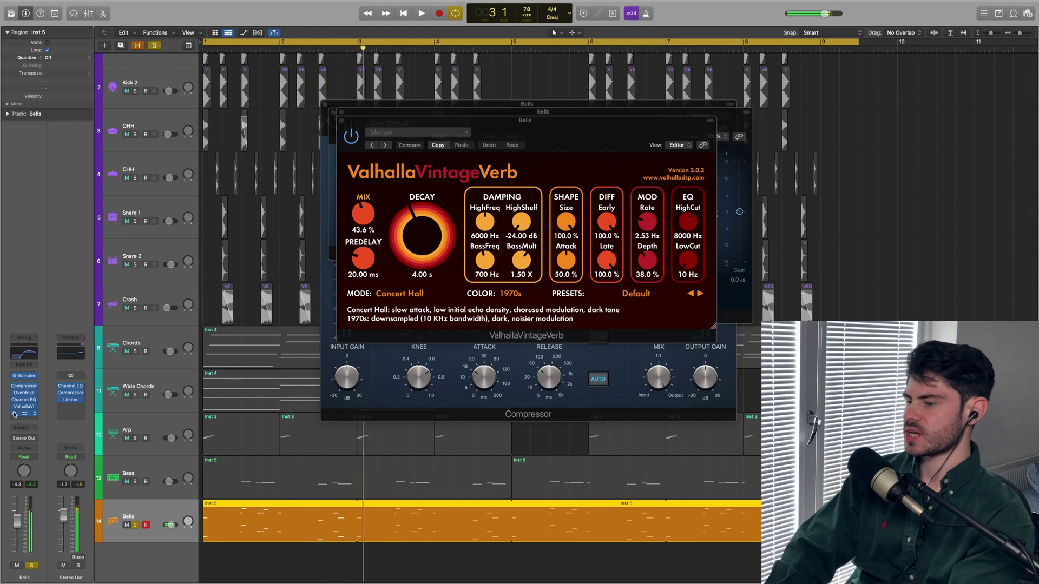
pyautogui.press('space')
pyautogui.press('space')
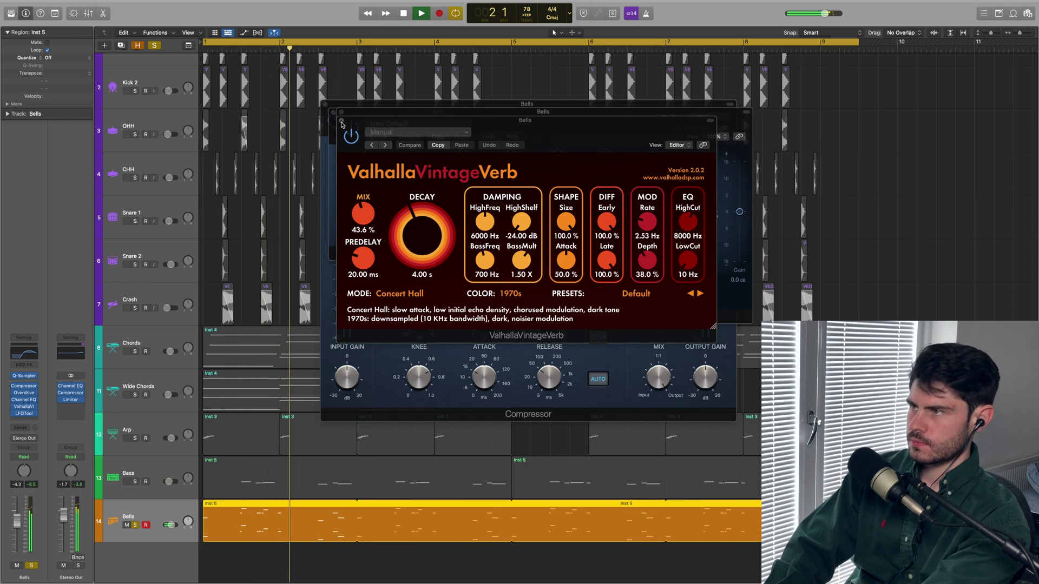
# Close the reverb, Channel EQ, Overdrive and Compressor windows and stop playback.
pyautogui.click(342, 118)
pyautogui.click(341, 114)
pyautogui.click(334, 111)
pyautogui.click(325, 104)
pyautogui.press('space')
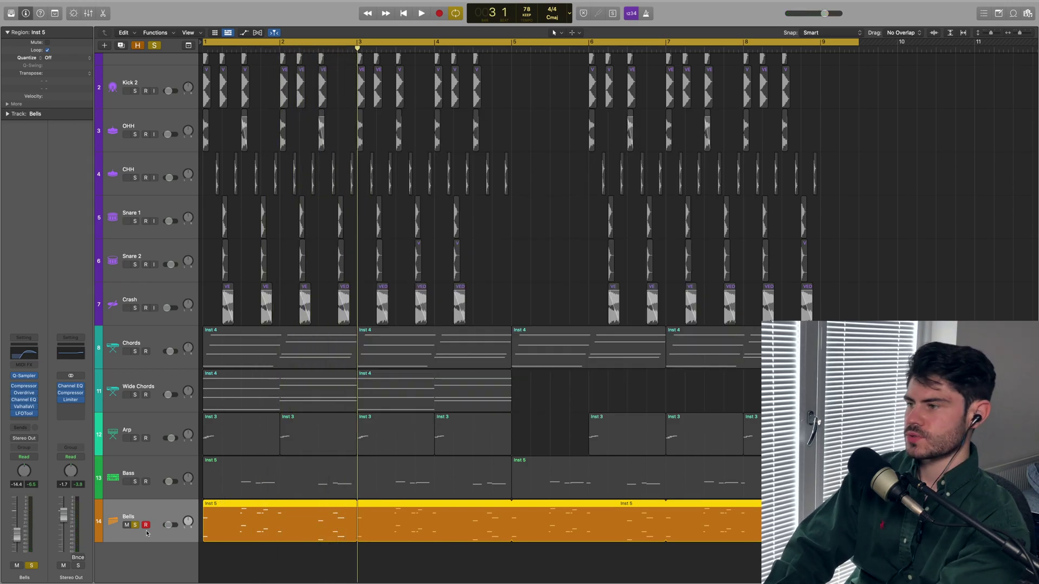
# Unsolo the Bells track and play the full beat together.
pyautogui.click(135, 525)
pyautogui.press('space')
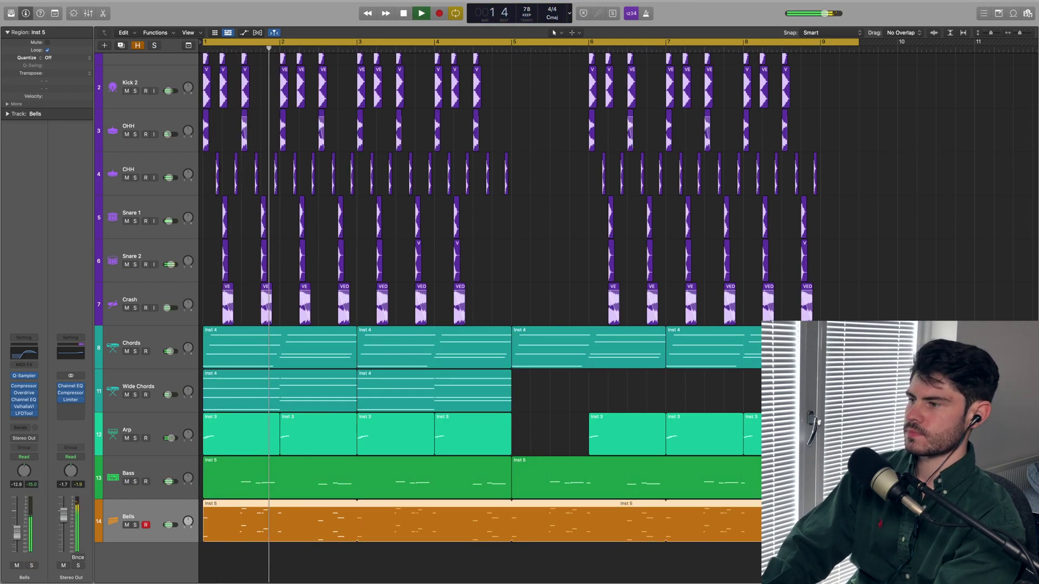
pyautogui.rightClick(276, 563)
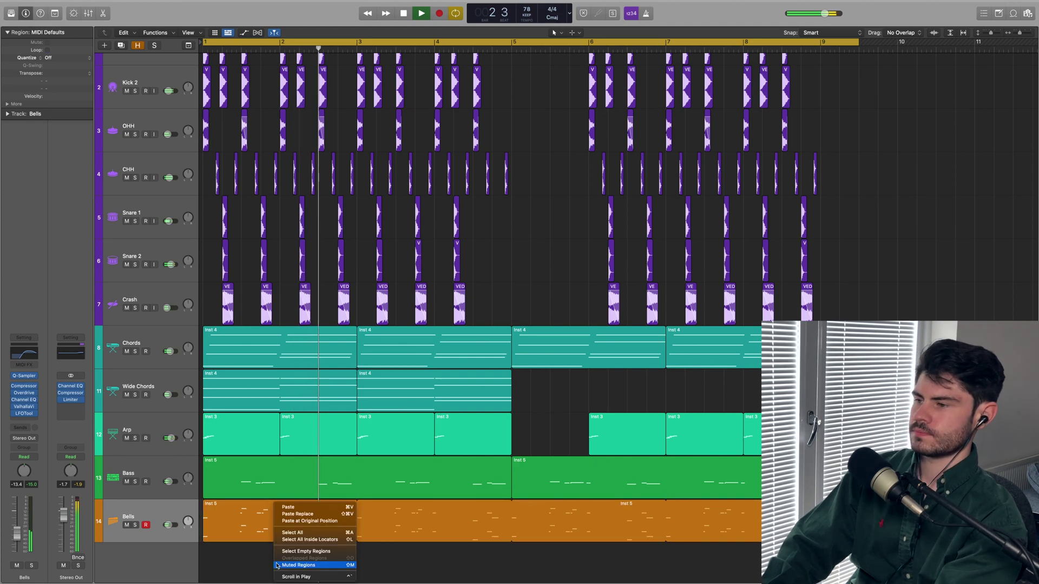
pyautogui.click(277, 566)
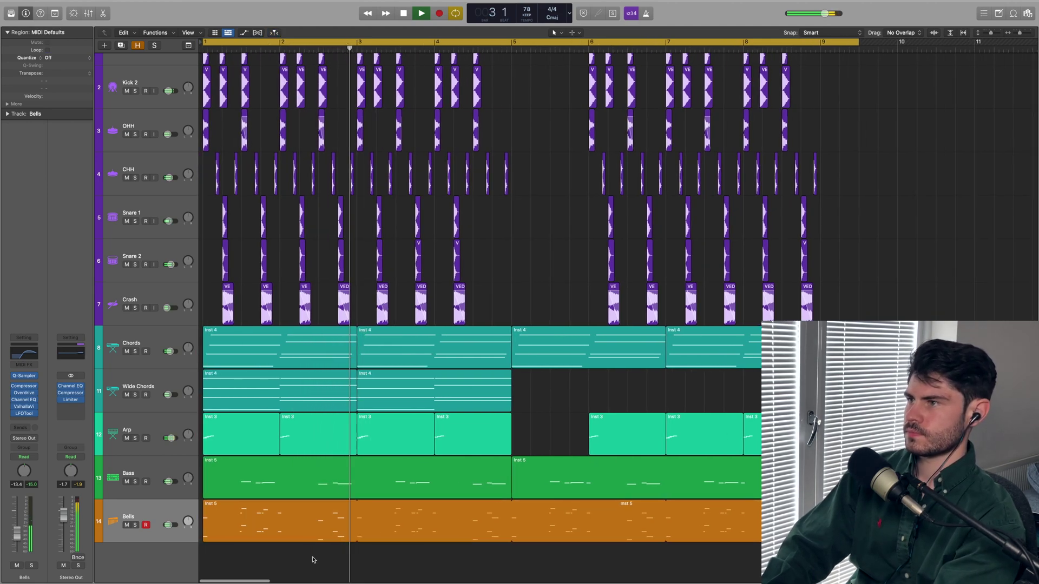
# Stop playback and switch off the cycle range.
pyautogui.scroll(2, 313, 560)
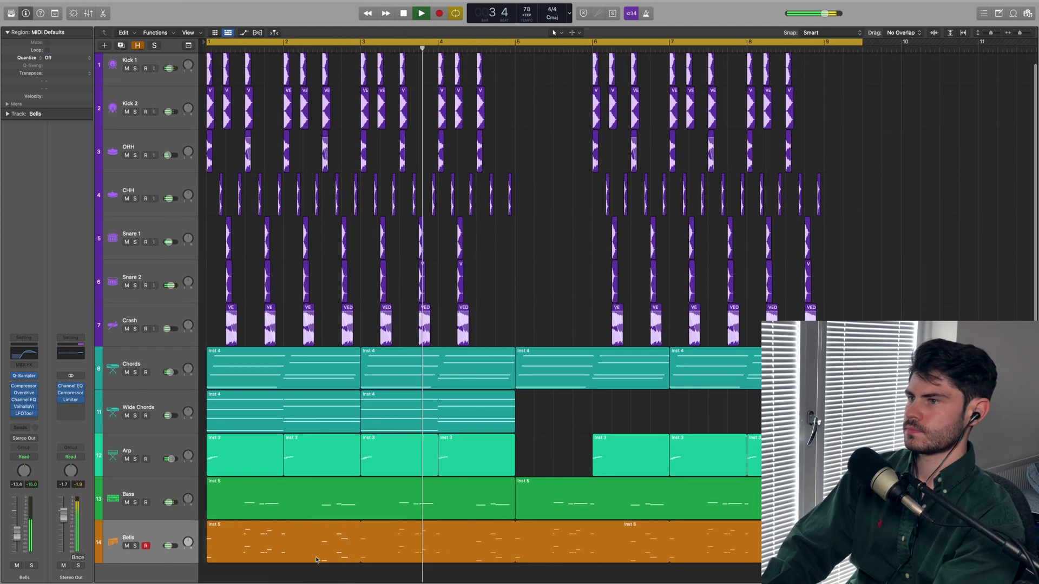
pyautogui.scroll(1, 414, 449)
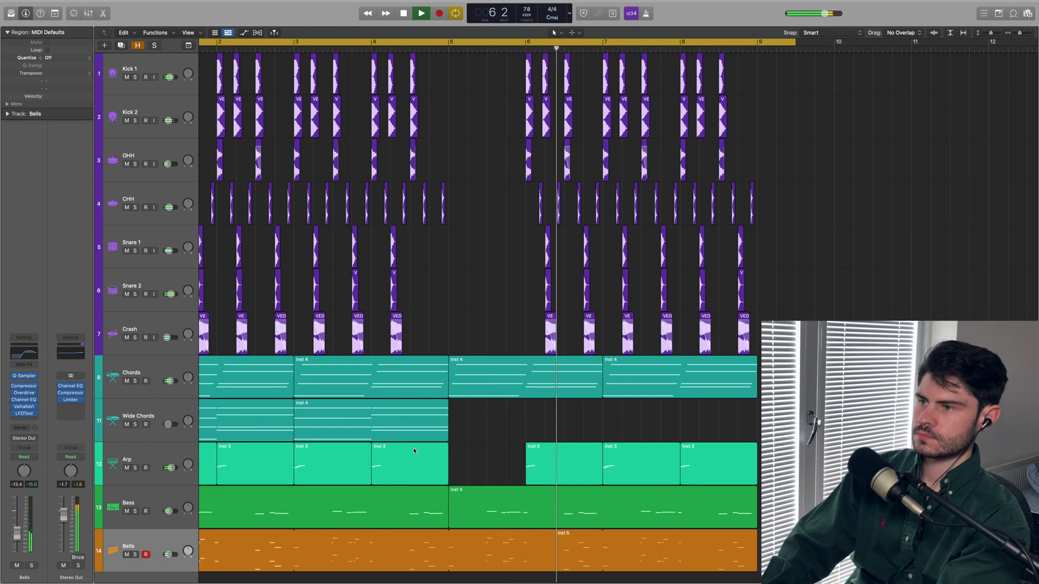
pyautogui.hscroll(-3, 519, 431)
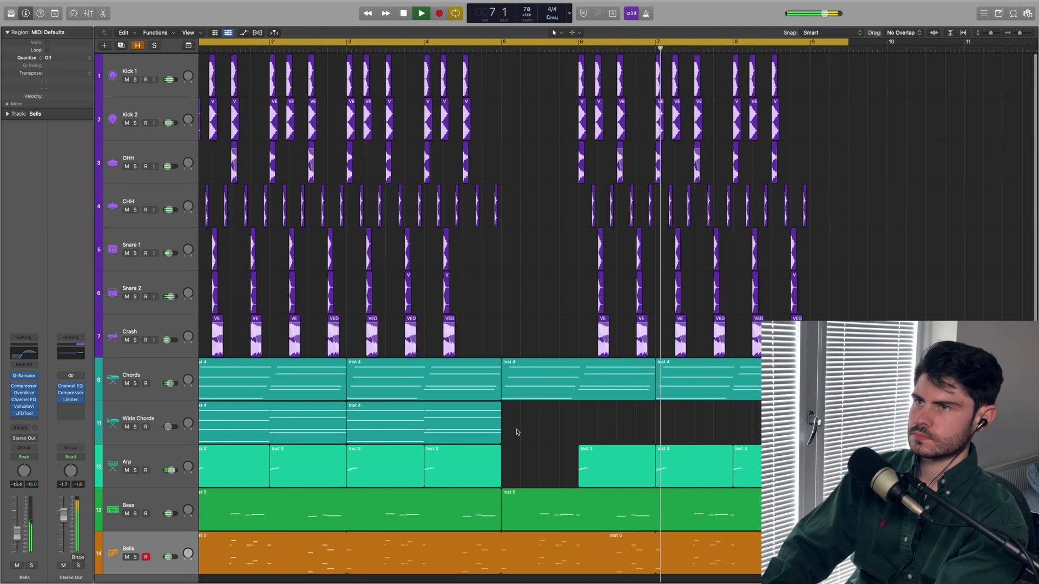
pyautogui.hscroll(2, 514, 429)
pyautogui.press('space')
pyautogui.click(446, 46)
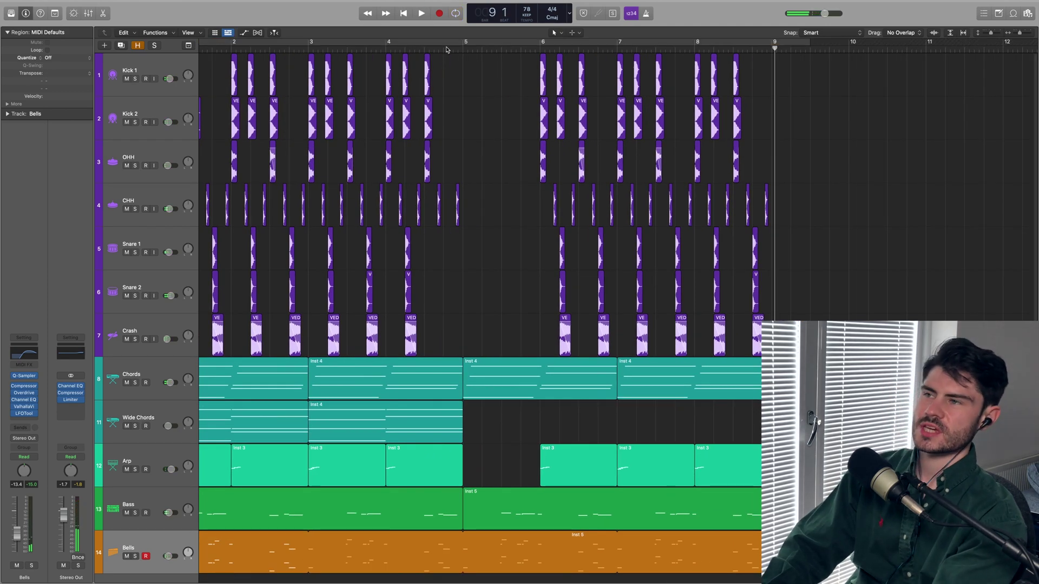
pyautogui.hscroll(-3, 447, 49)
pyautogui.click(446, 48)
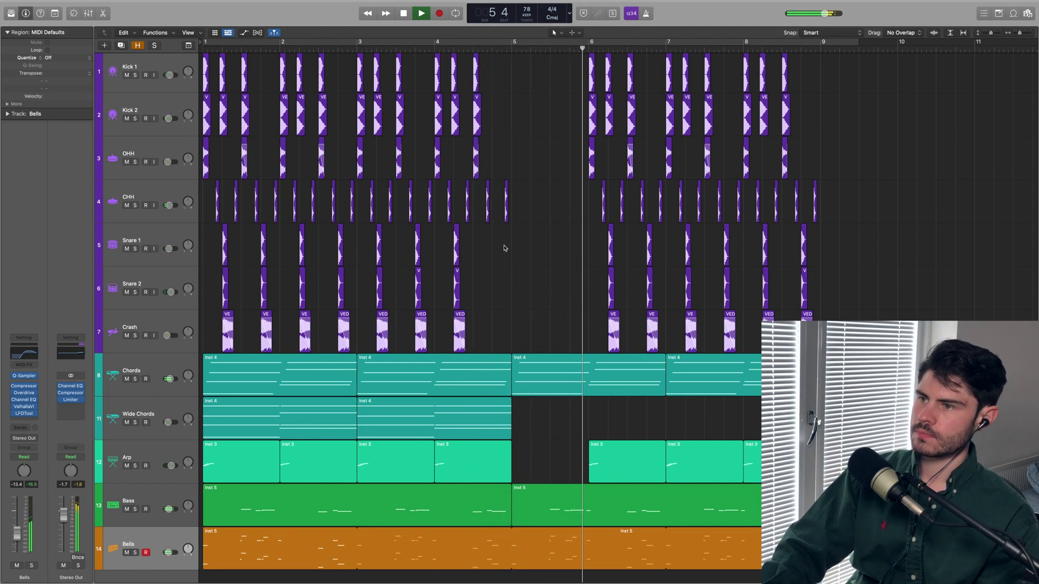
pyautogui.press('space')
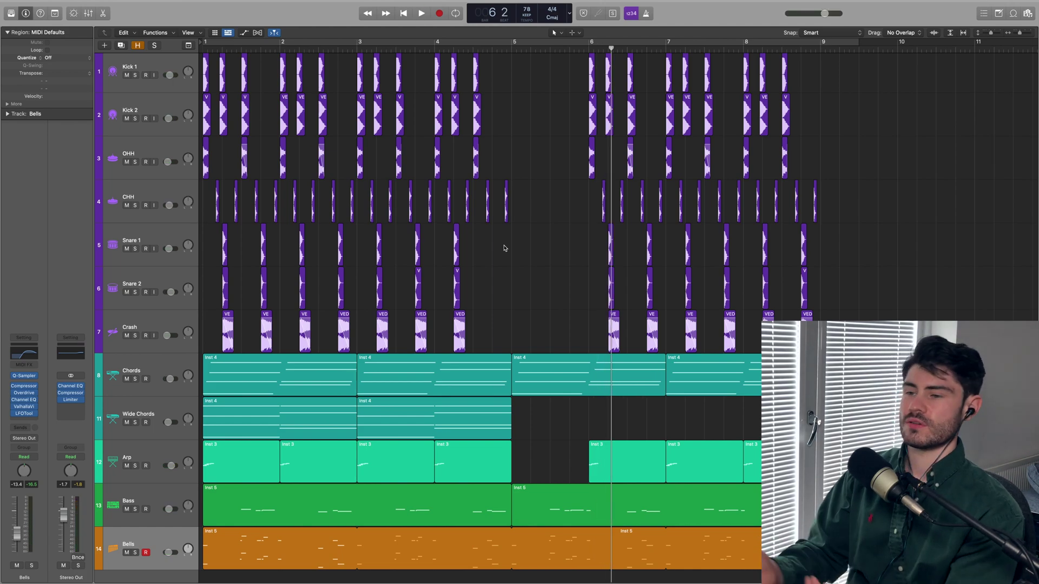